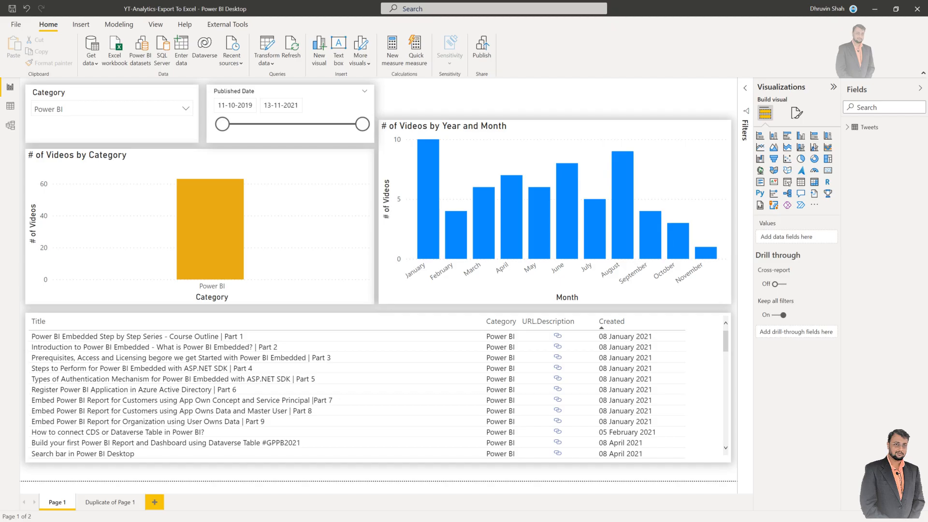
- Cross-filter the report by the September column, and insert a Power Automate visual shrunk to a low strip above the monthly videos chart
click(648, 236)
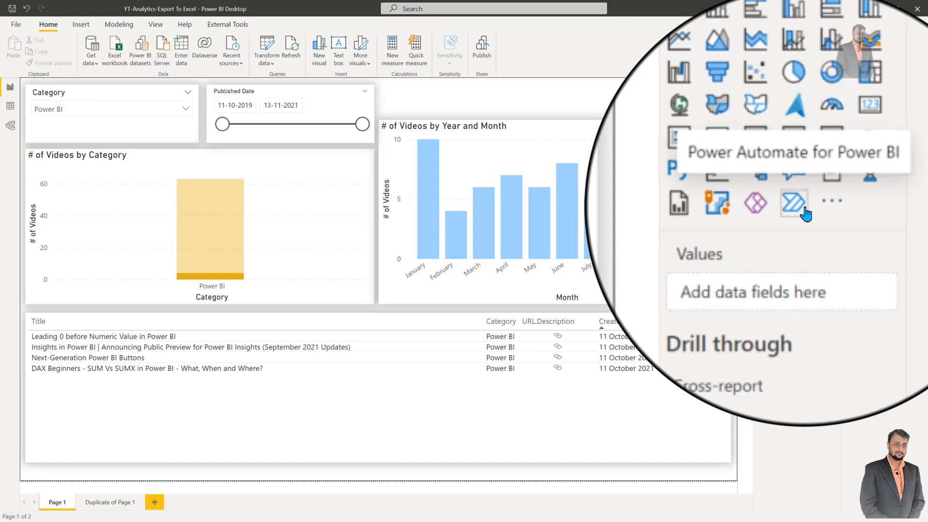
click(803, 209)
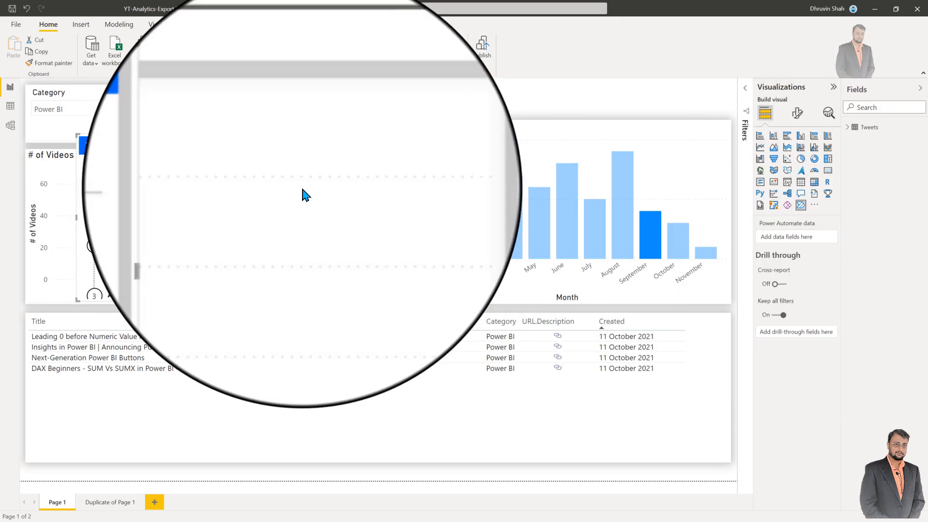
drag(232, 132, 533, 93)
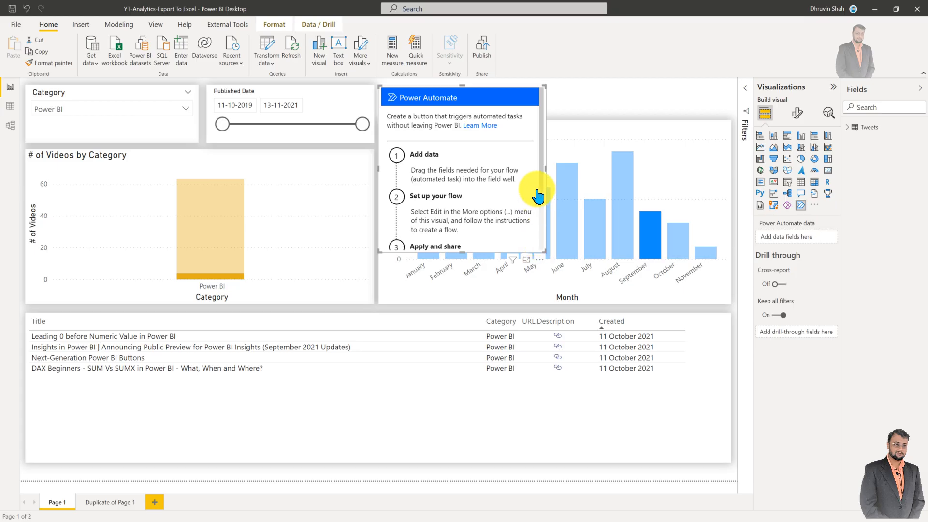
drag(544, 252, 583, 118)
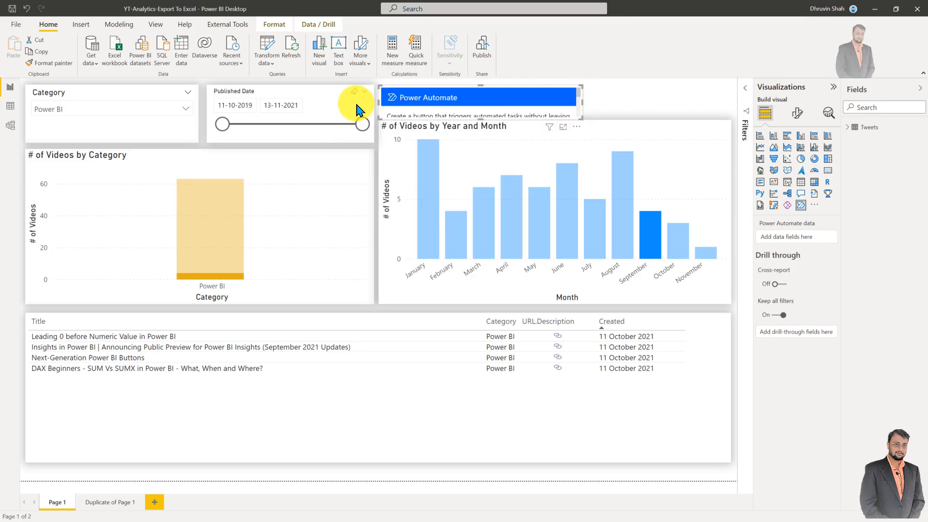
- Publish the report and open YT-Analytics-Export To Excel for editing in the Power BI-Power Automate workspace of the Power BI service
click(481, 50)
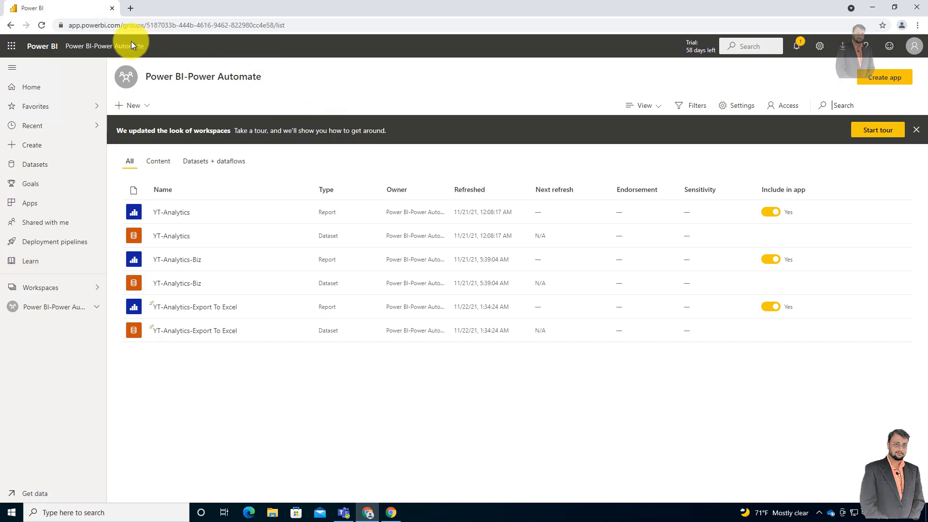
click(172, 313)
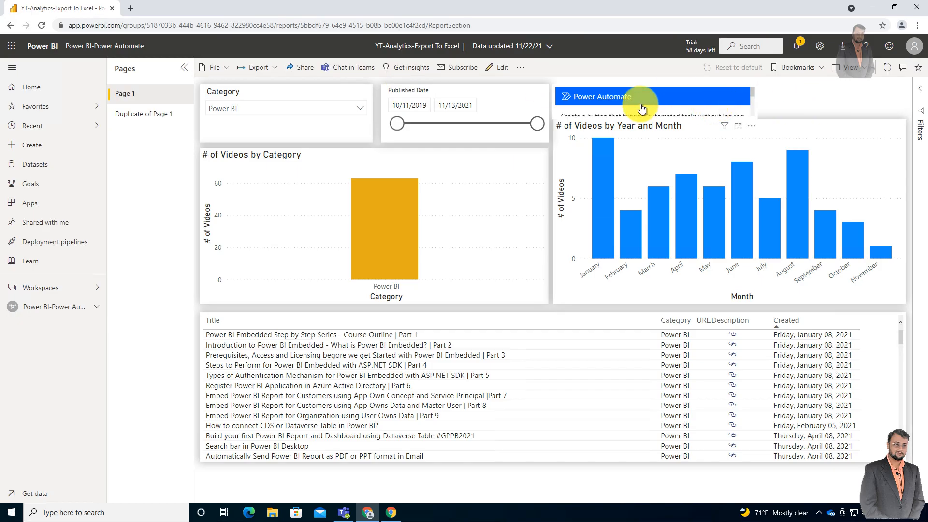
click(498, 68)
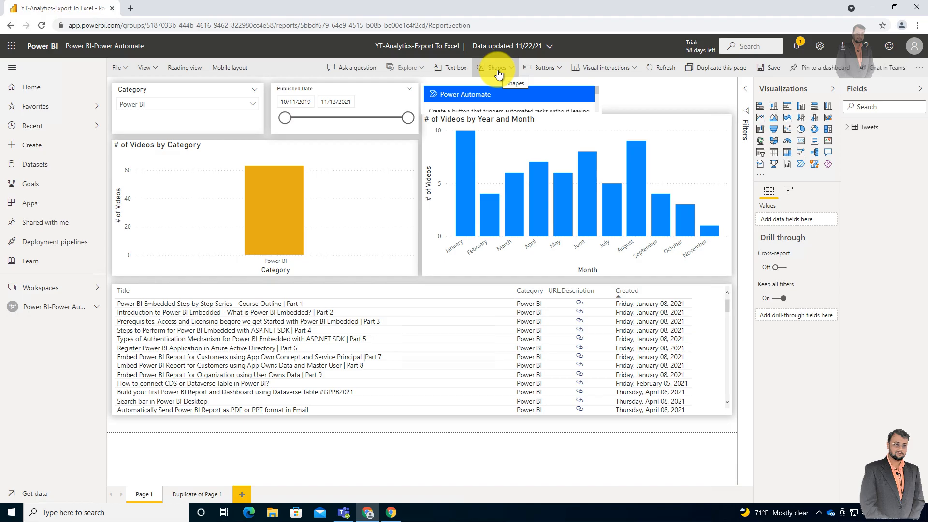
- Add Title, URL.Url, Created and Category from Tweets to the Power Automate visual's data, with Created as a plain date instead of a hierarchy
click(580, 113)
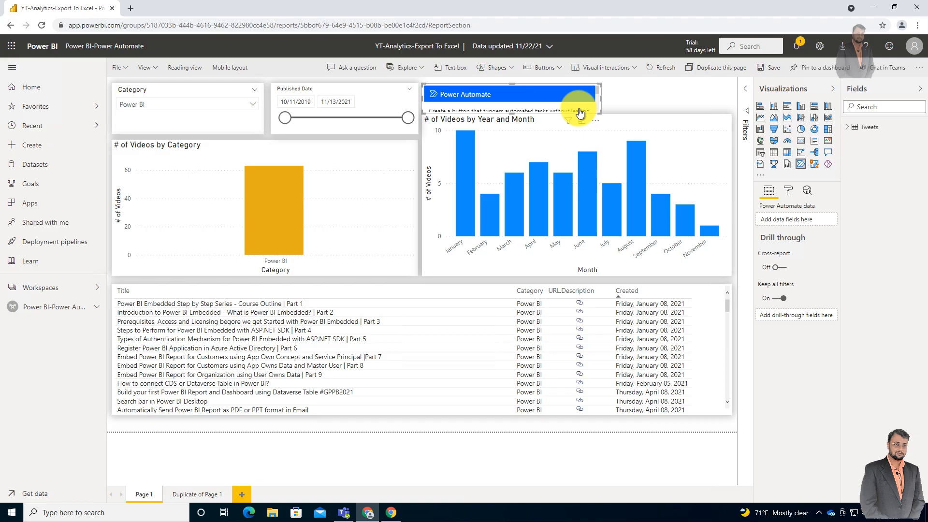
click(883, 124)
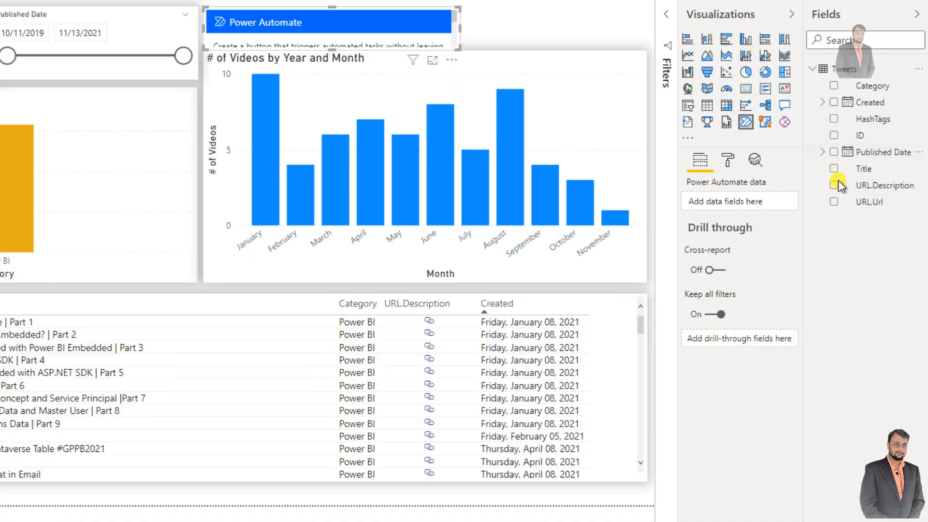
click(834, 169)
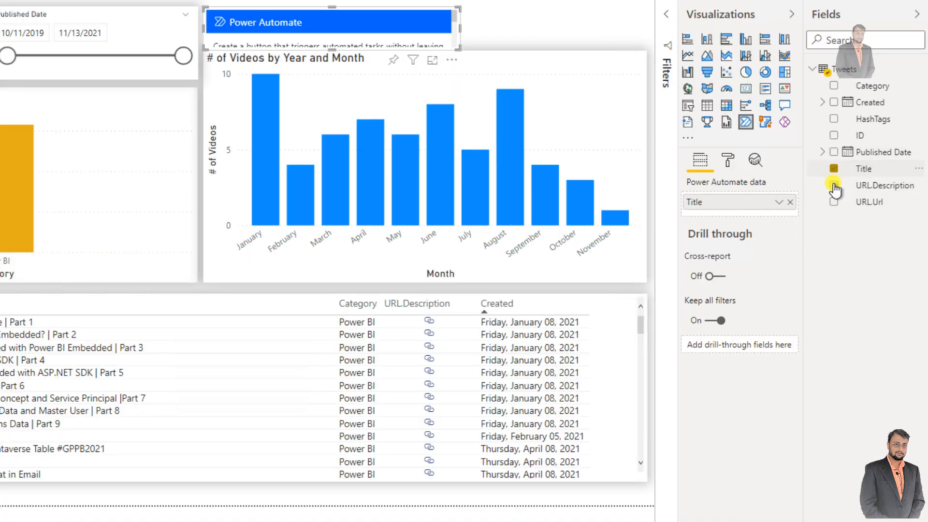
click(834, 185)
click(834, 202)
click(833, 102)
click(779, 237)
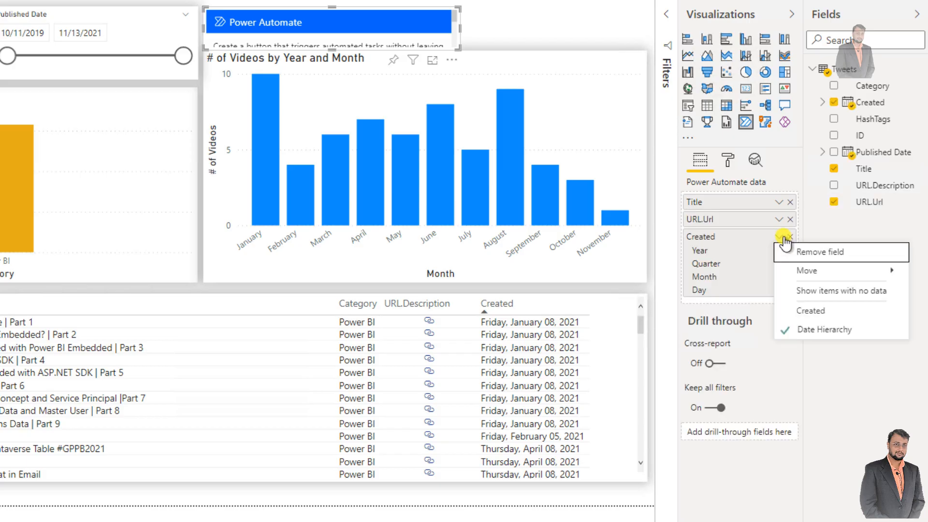
click(802, 310)
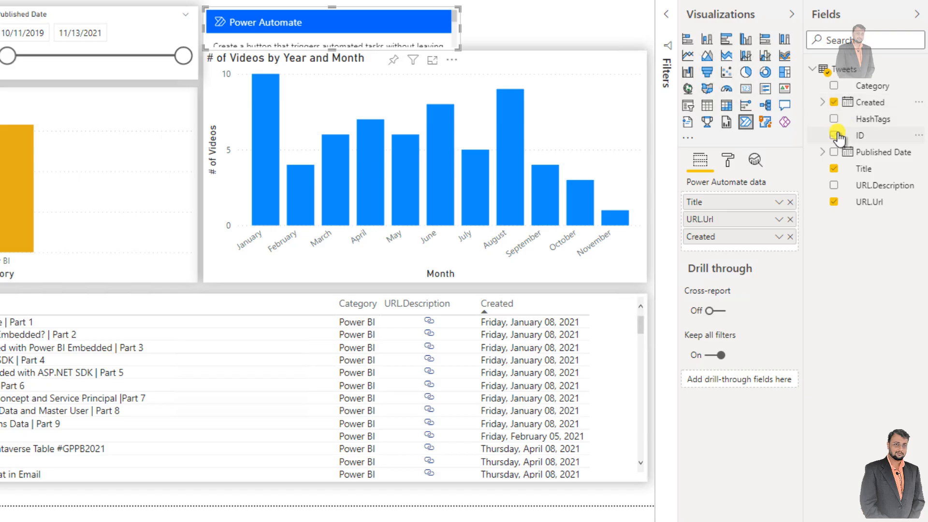
click(833, 87)
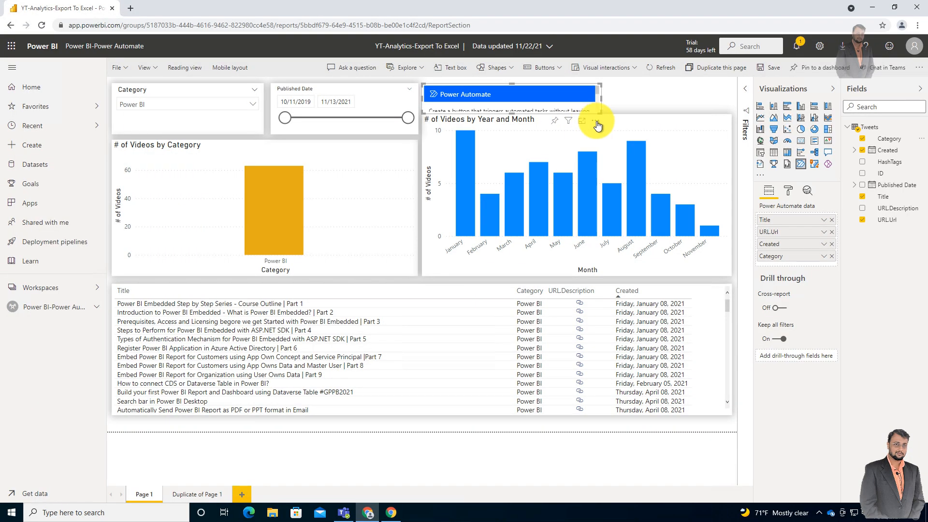
- Edit the Power Automate visual and start a new instant cloud flow in it
click(596, 122)
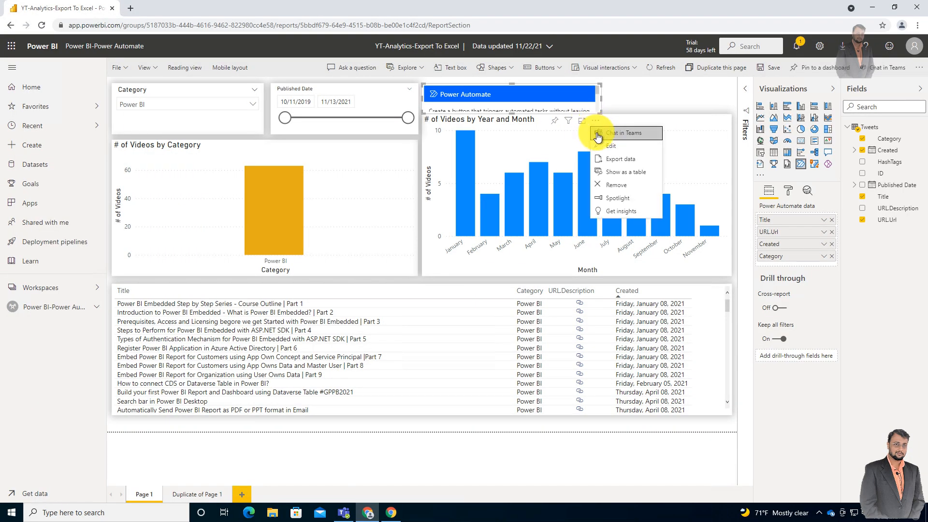
click(609, 147)
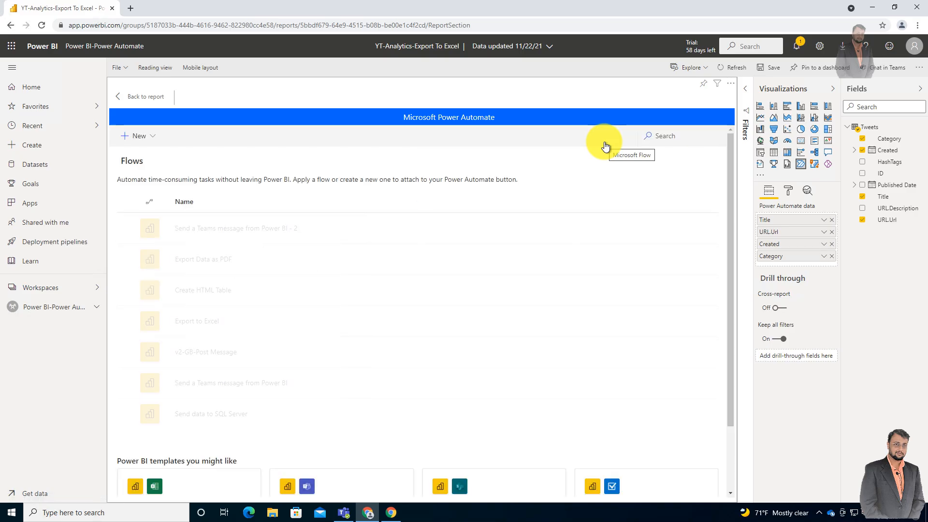
click(151, 145)
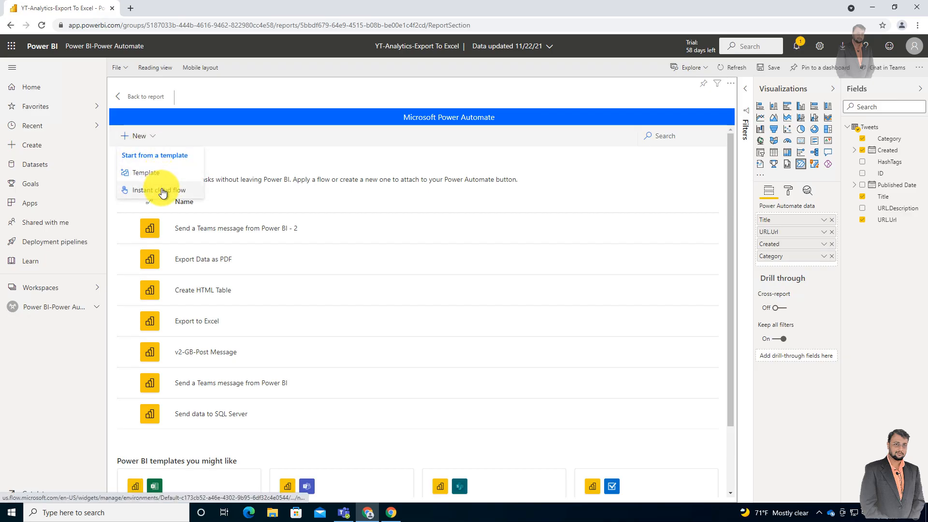
click(162, 191)
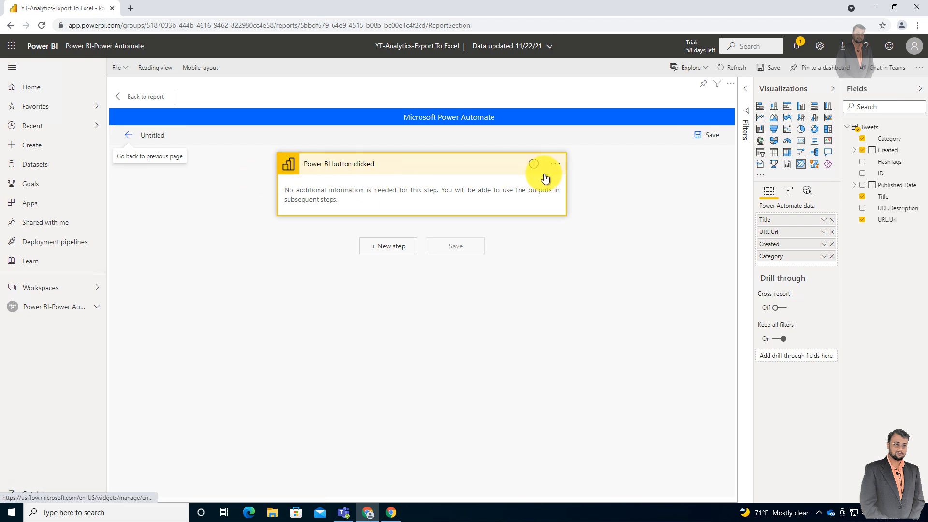
- Name the new flow "PBI-Export to Excel"
click(160, 135)
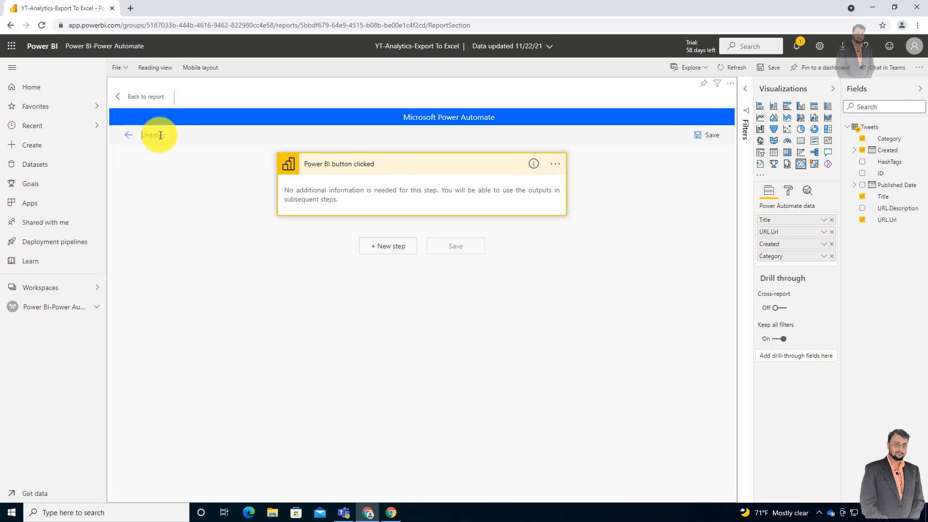
text(PBI-)
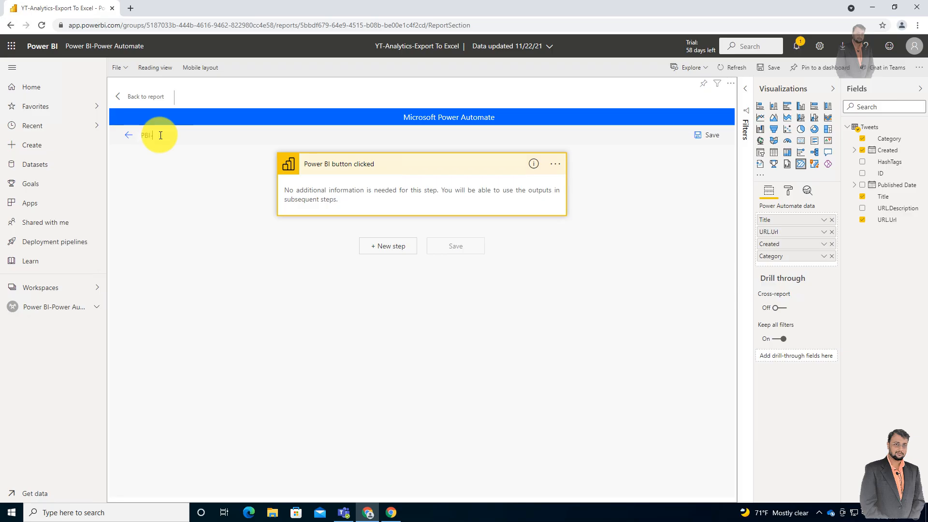
text(Expo)
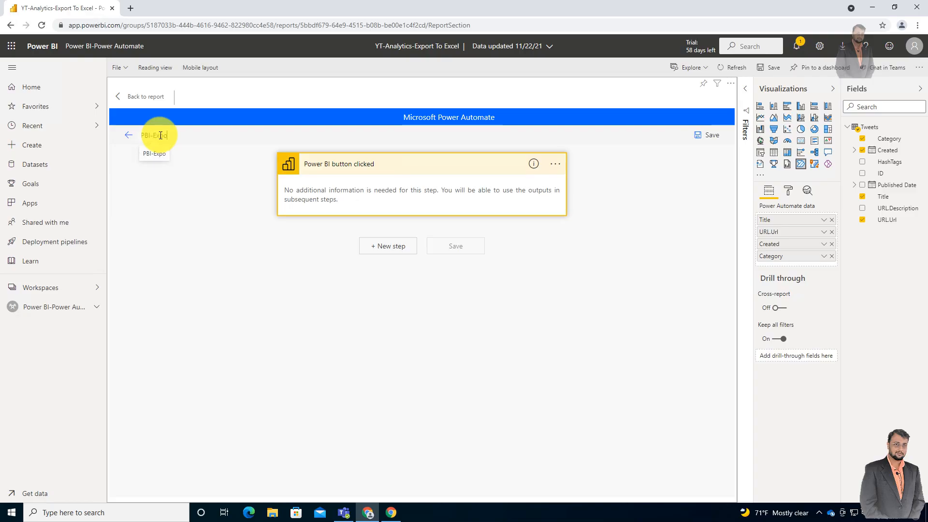
text(rt to Excel)
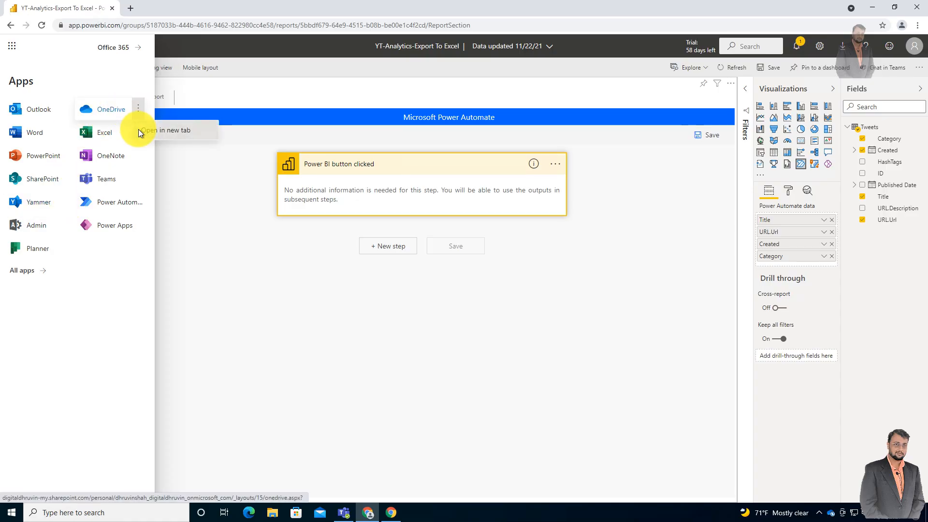
- Open OneDrive in a new browser tab, close the app launcher on the Power BI page and switch to OneDrive
click(110, 100)
click(56, 6)
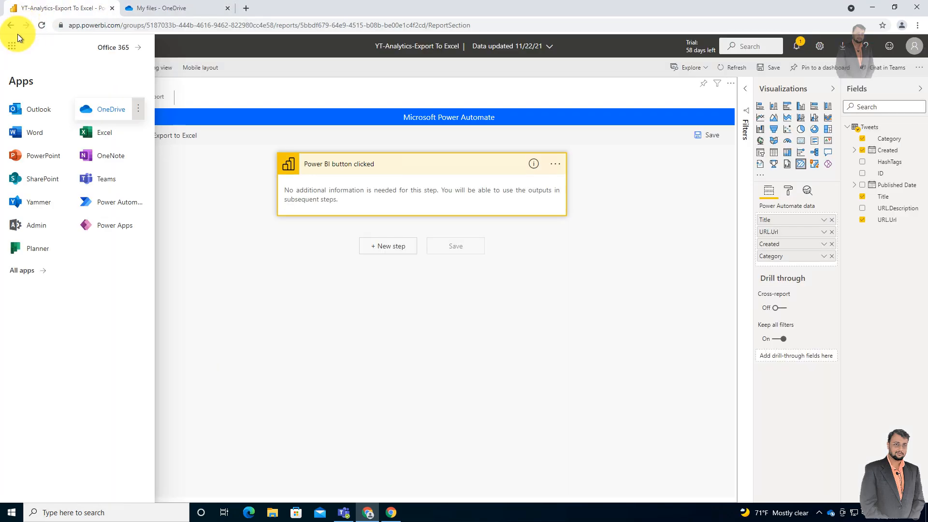
click(18, 35)
click(164, 6)
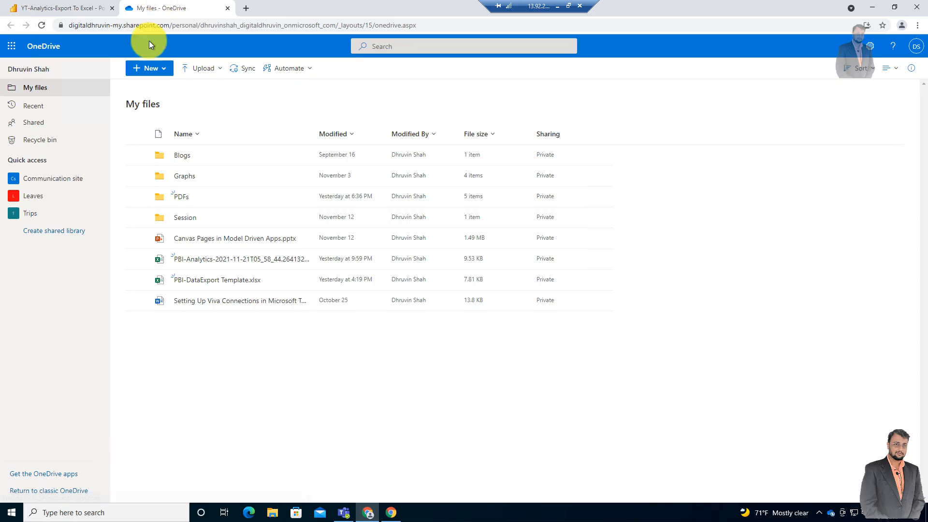
- Create a new Excel workbook in OneDrive's My files
click(166, 73)
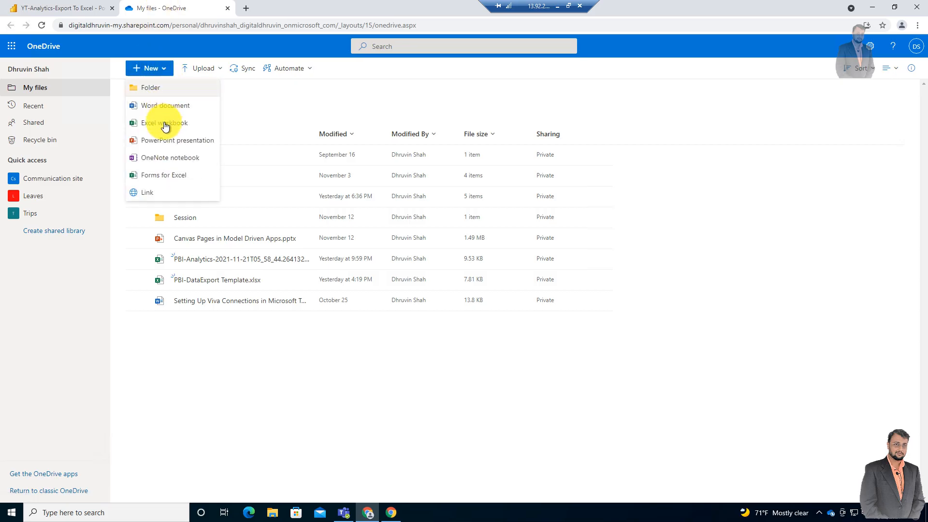
click(166, 72)
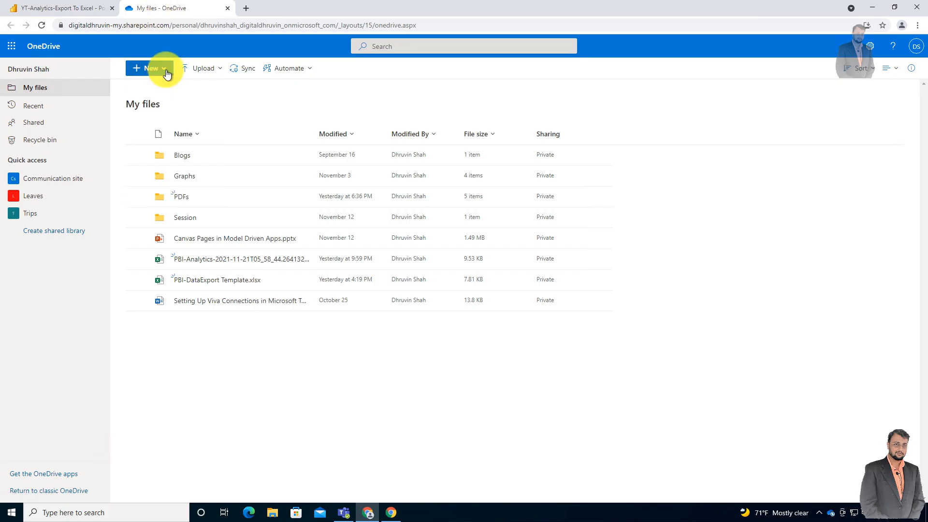
click(166, 72)
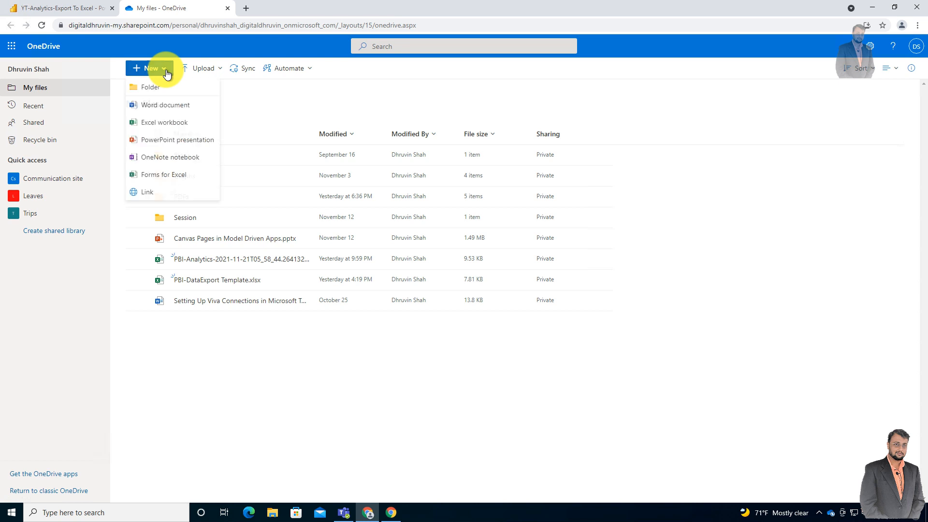
click(158, 130)
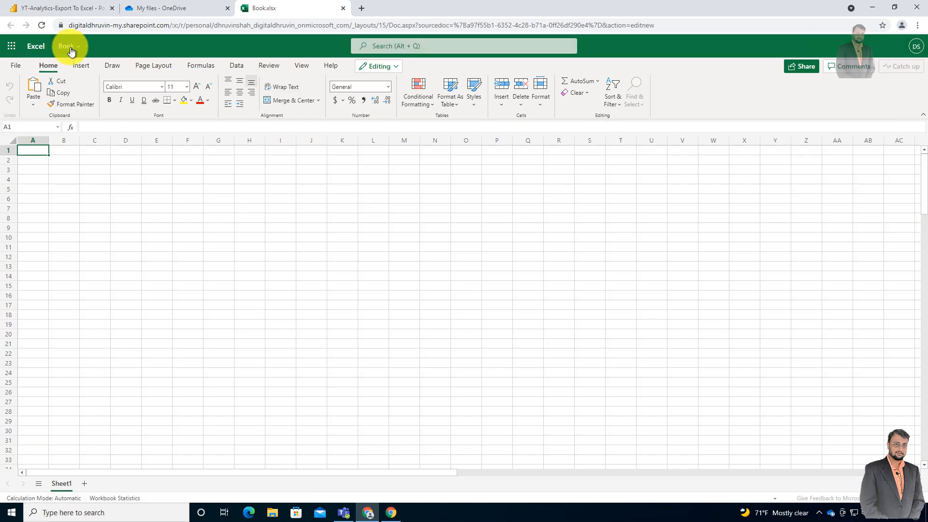
- Rename the new workbook PBI-EXCELTOEXPORT and return to a refreshed OneDrive file list
click(70, 47)
text(PBI-EXCELTOEXPORT)
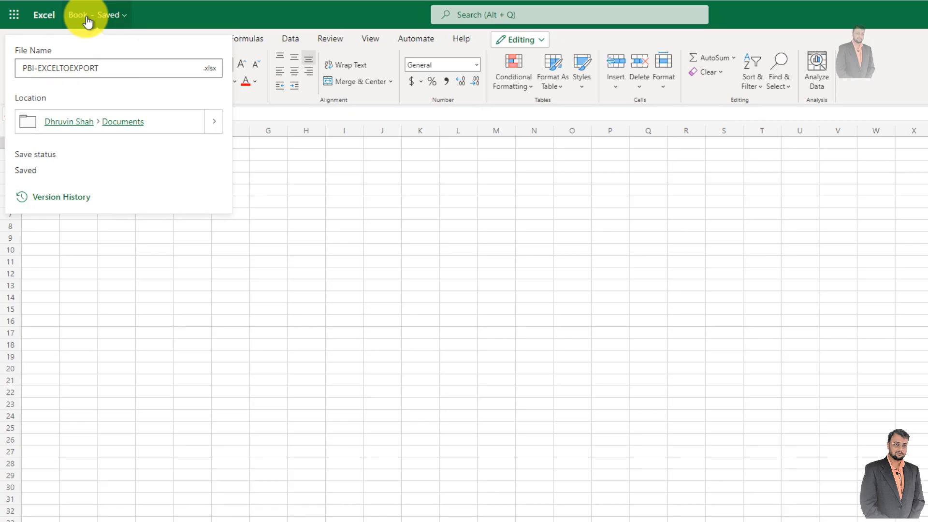
click(219, 14)
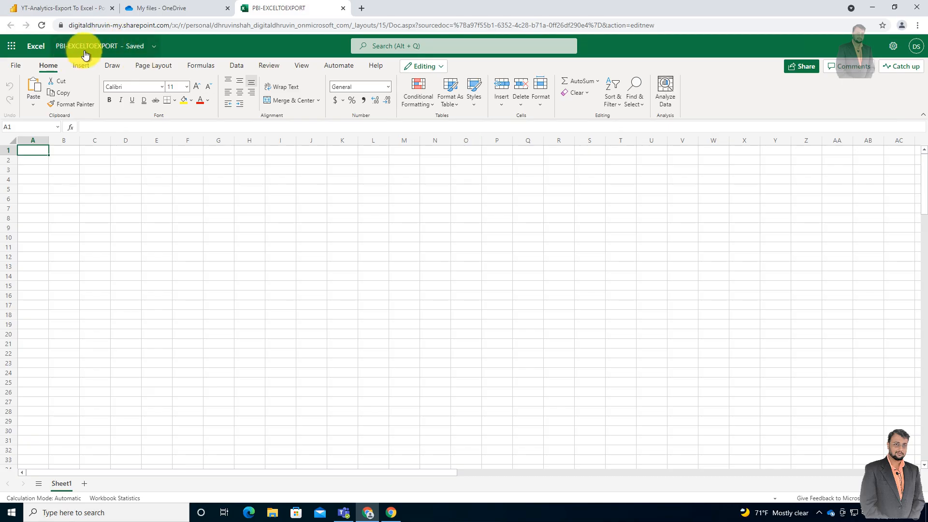
click(343, 8)
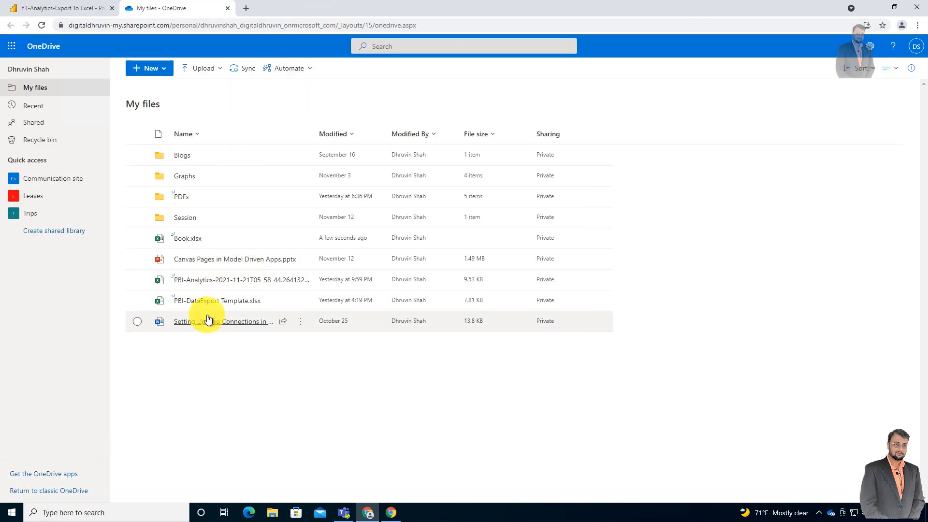
click(39, 26)
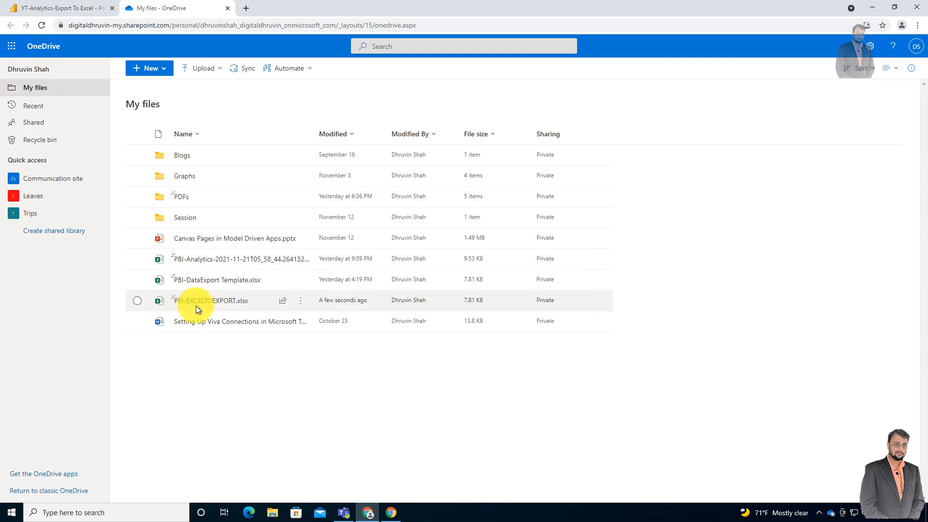
- Switch back to the Power BI flow and add a Data Operation Select action after the Power BI button clicked trigger
click(85, 9)
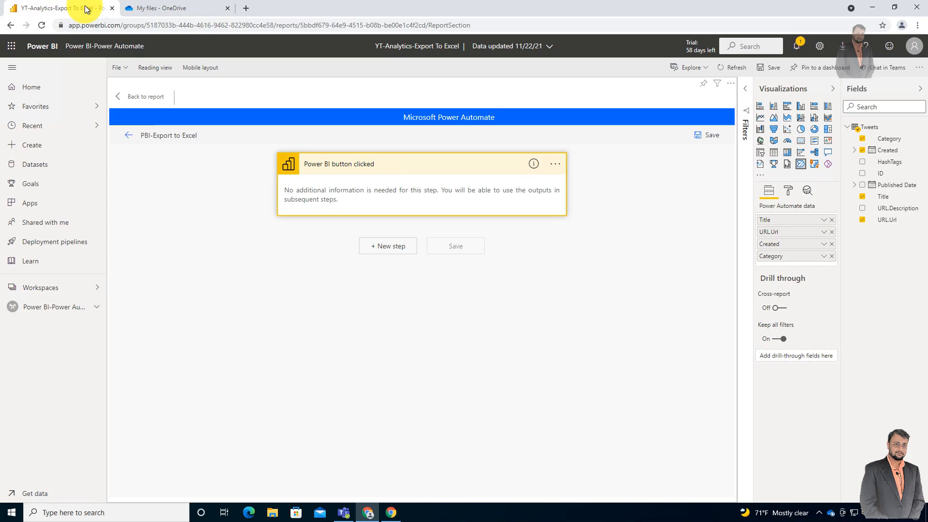
click(392, 246)
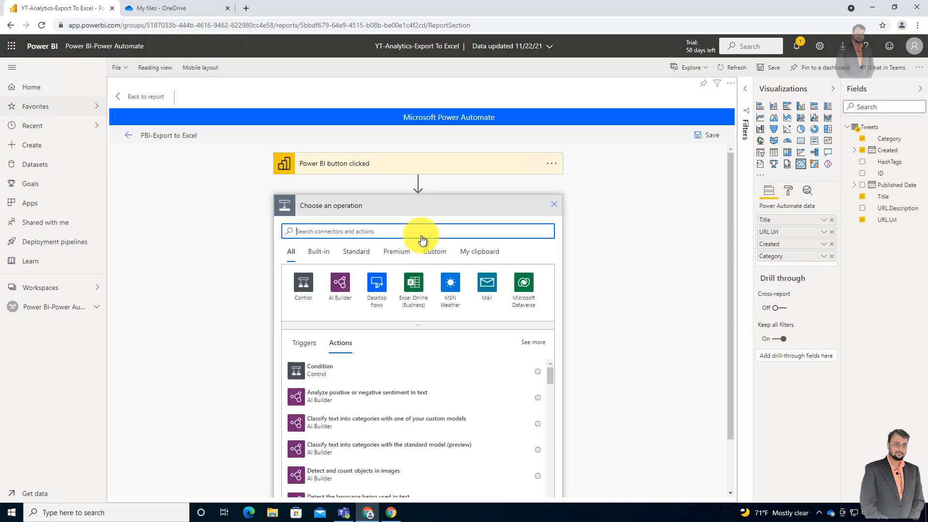
text(selec)
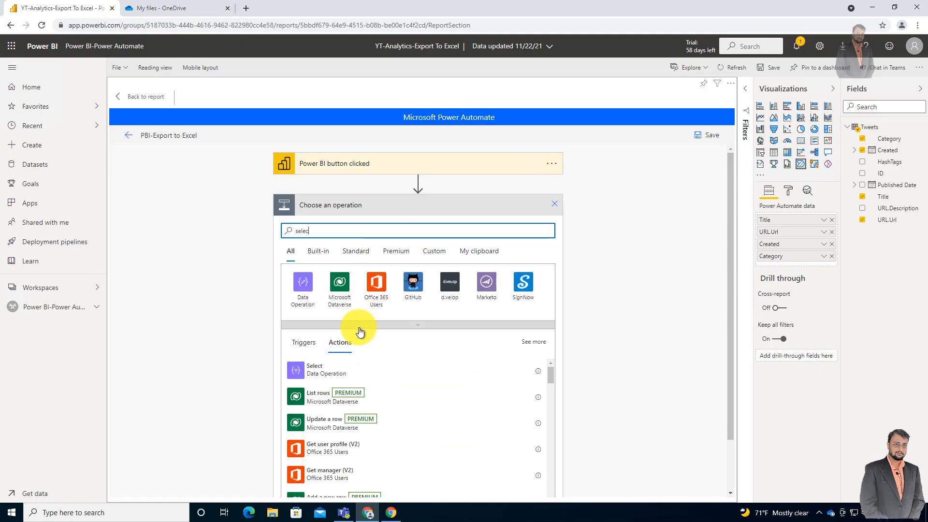
click(336, 371)
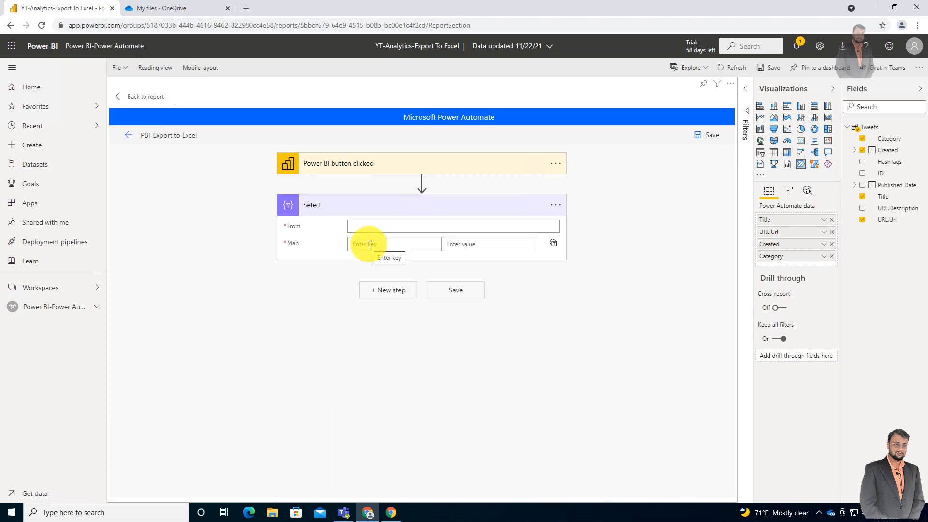
- Set the Select action's From input to Power BI data and map a Title key to Power BI data Title
click(355, 226)
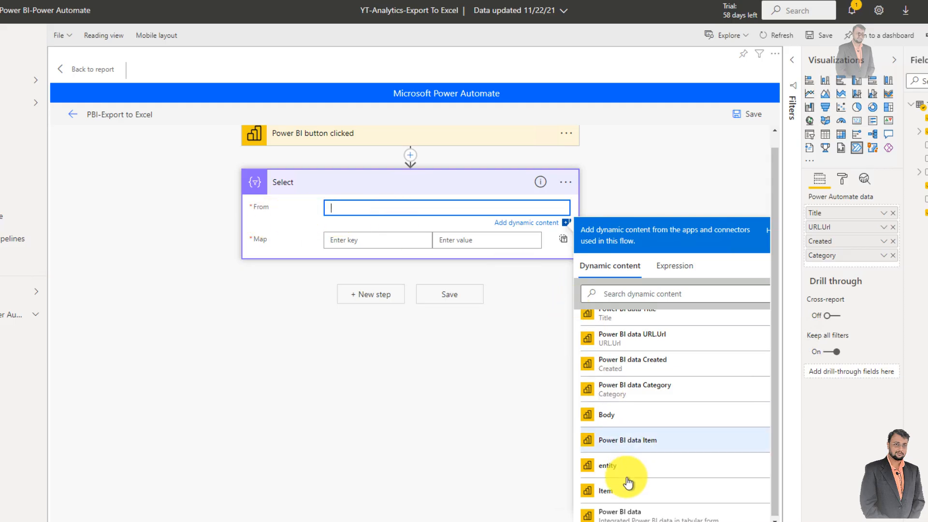
click(644, 516)
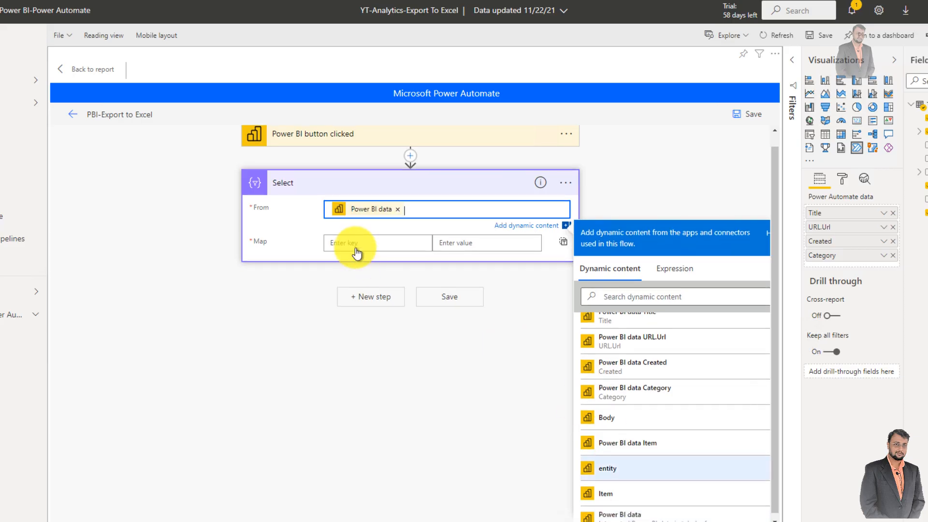
click(358, 241)
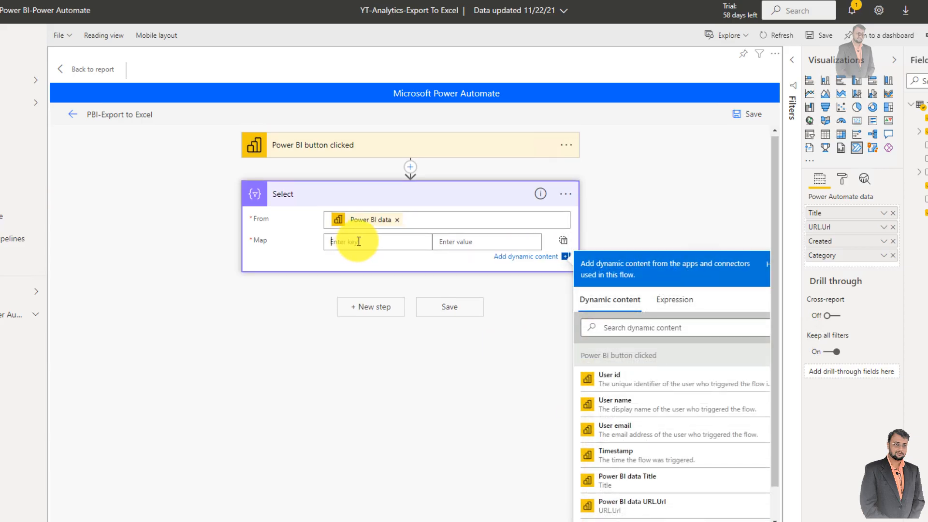
scroll(361, 245, down, 1)
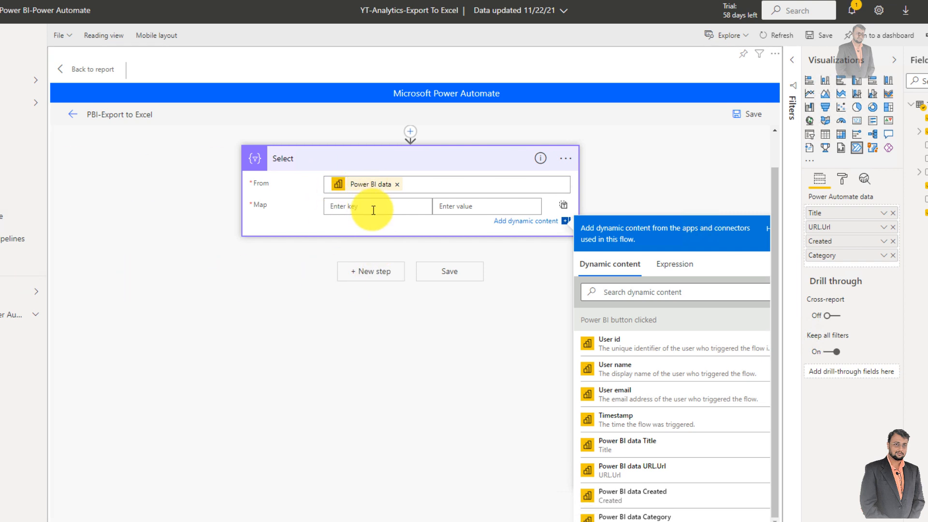
click(472, 208)
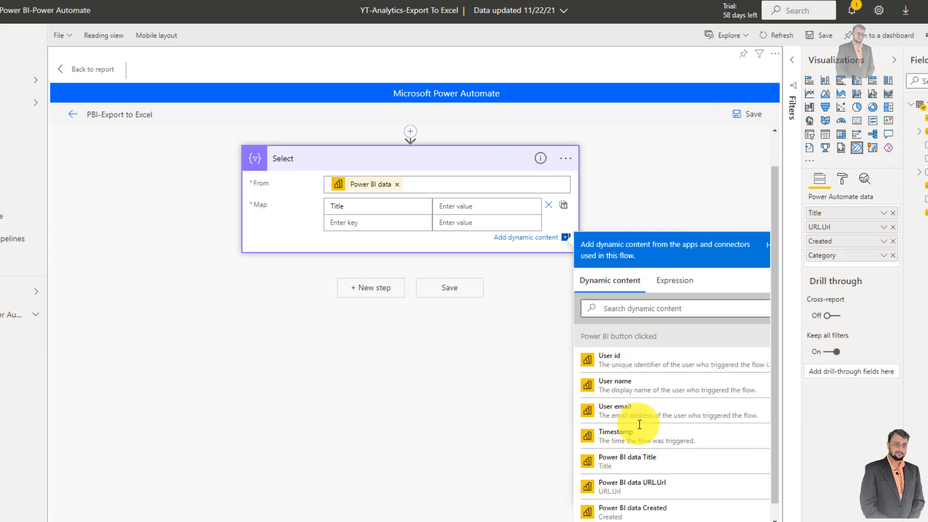
click(636, 464)
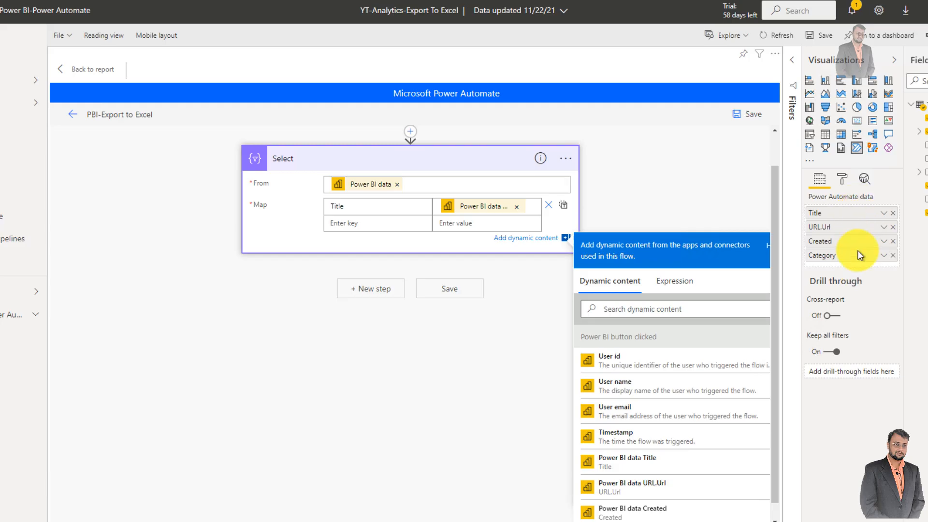
- Map Category, URL and Created keys in the Select action to Power BI data Category, URL.Url and Created
click(350, 223)
text(Category)
key(Tab)
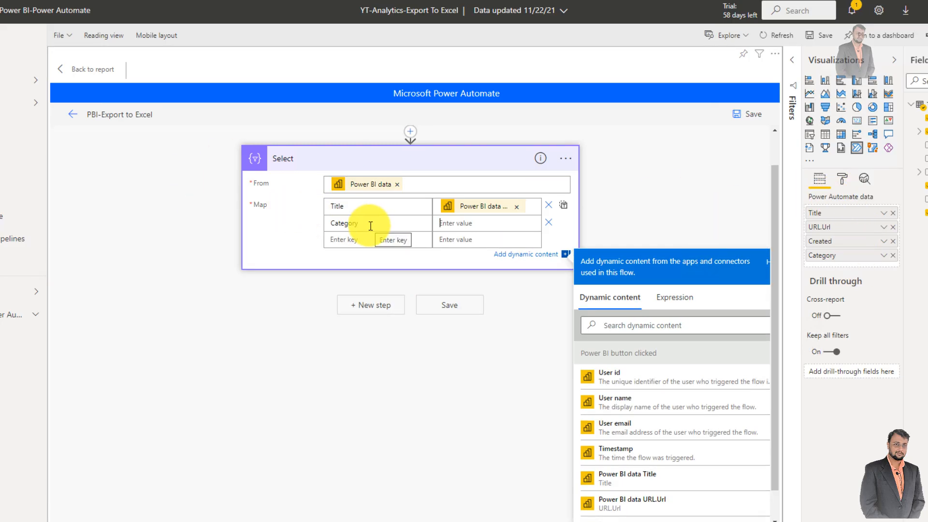
scroll(673, 472, down, 2)
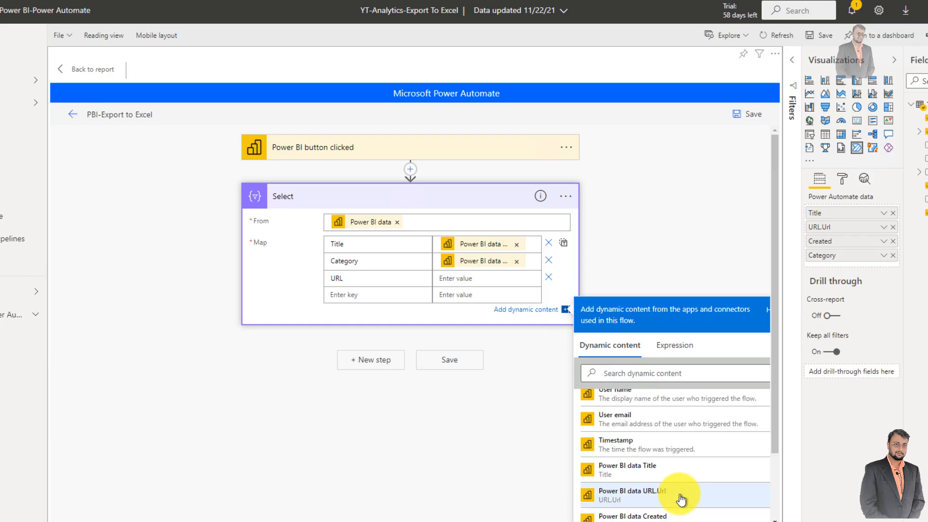
click(682, 497)
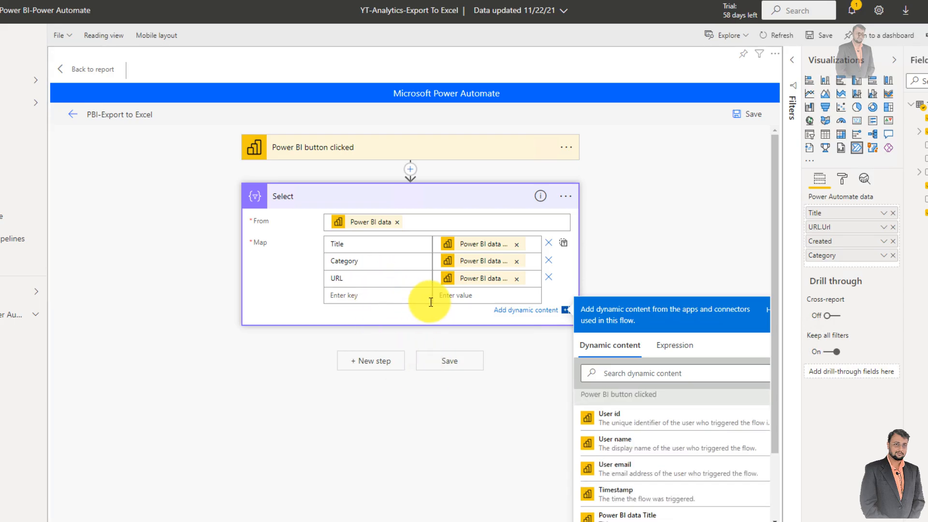
text(Created)
click(462, 301)
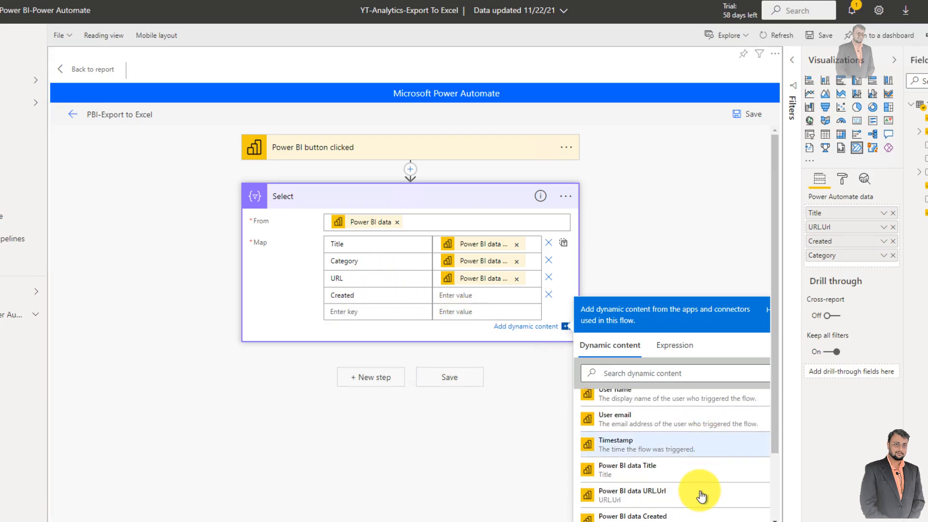
click(674, 515)
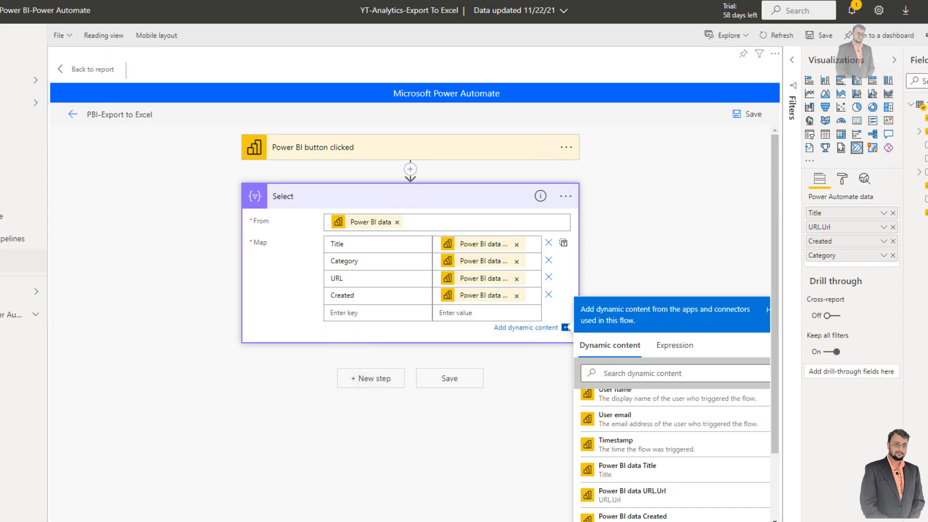
- Add the OneDrive for Business Get file content action after the Select action
click(375, 381)
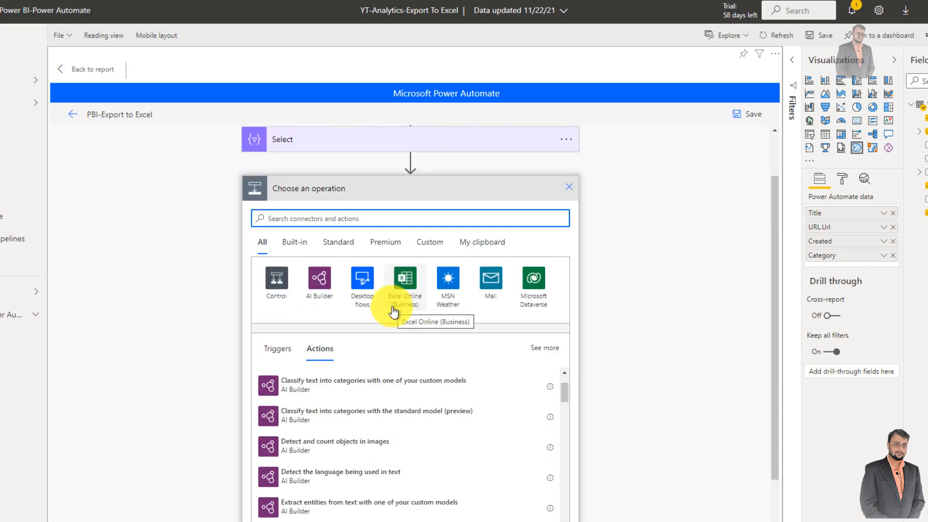
text(get f)
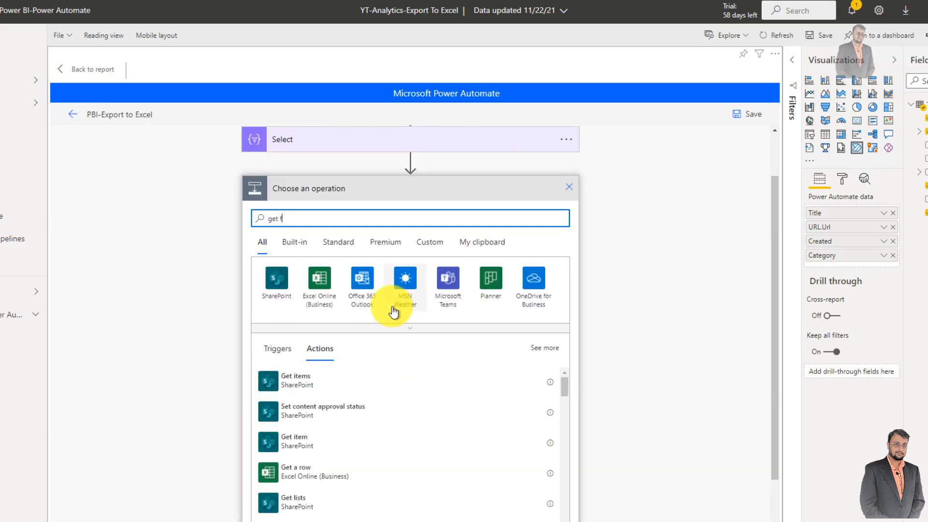
text(ile)
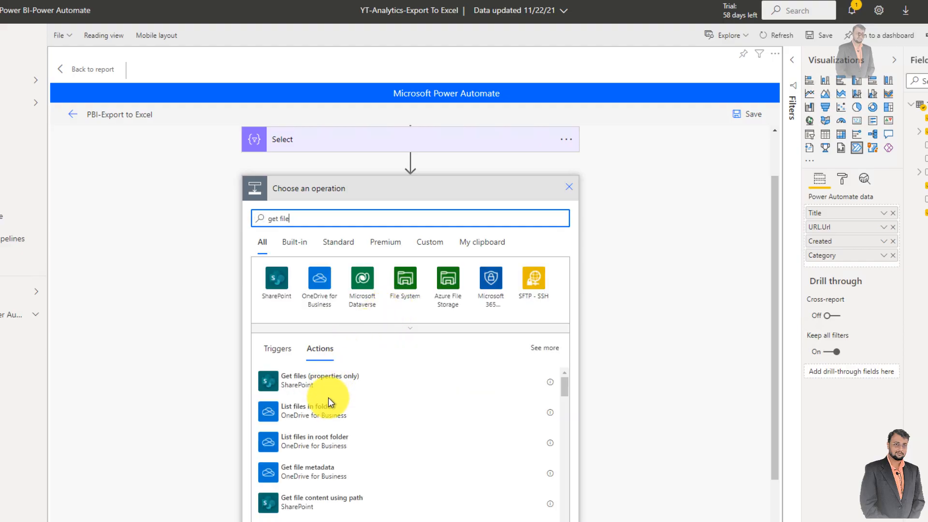
text( content)
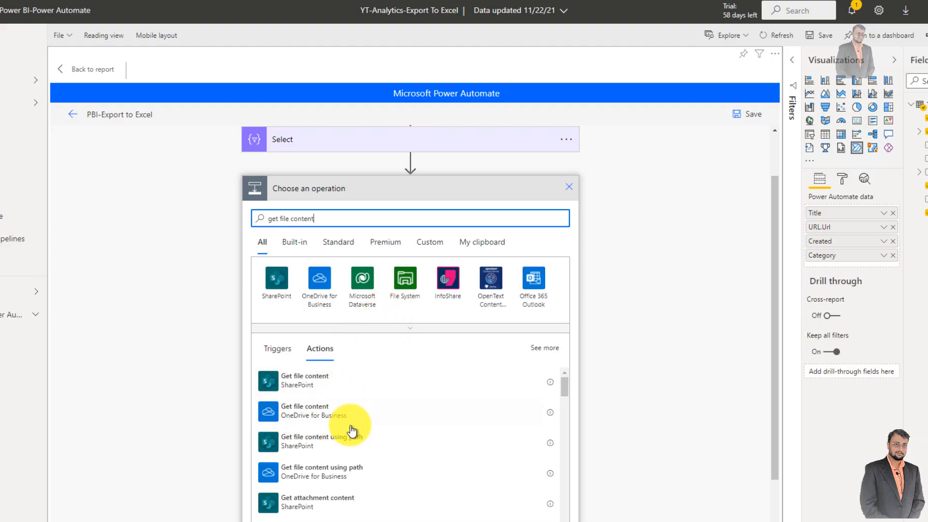
click(349, 412)
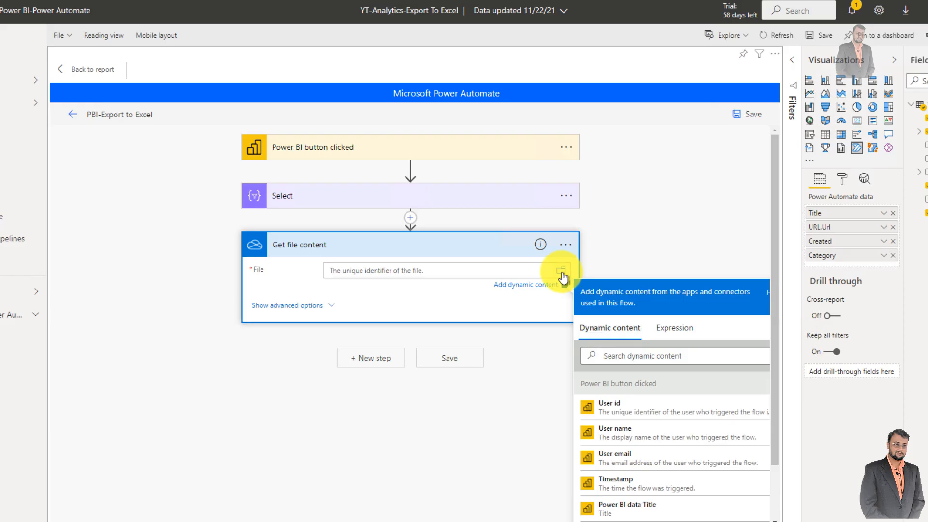
- Choose PBI-EXCELTOEXPORT.xlsx from the OneDrive root as the file for the Get file content action
click(562, 274)
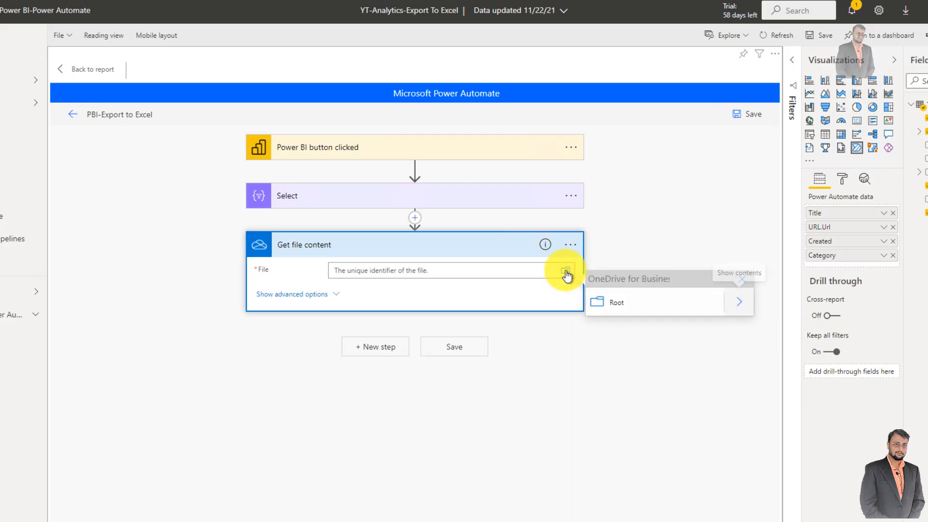
click(741, 307)
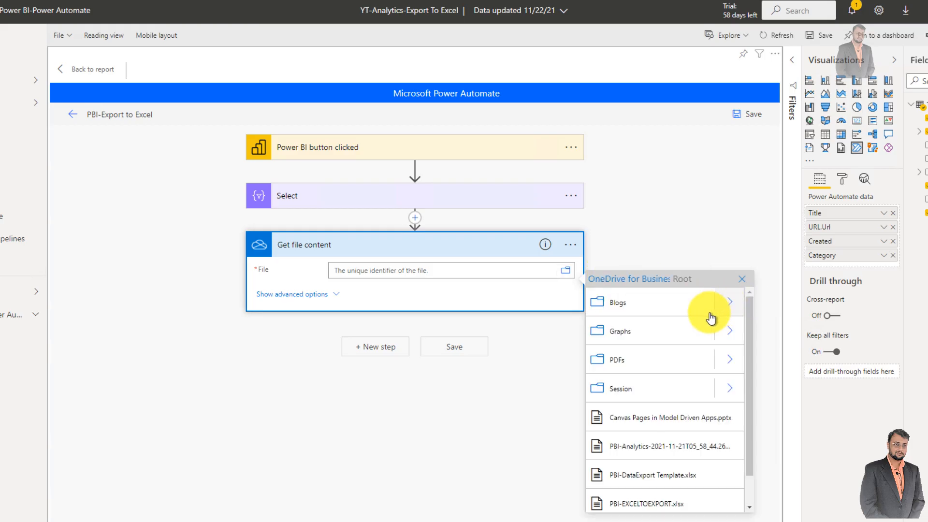
click(662, 504)
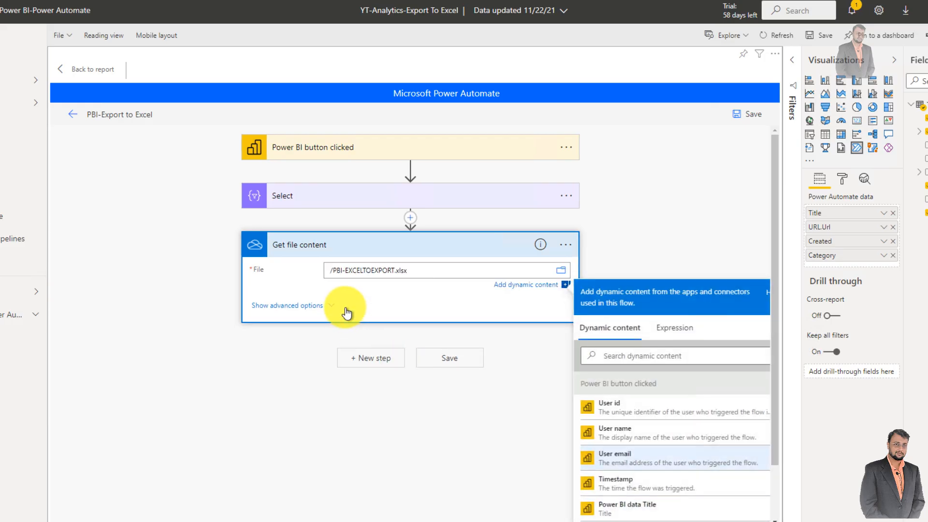
- Add the OneDrive for Business Create file action after Get file content
scroll(348, 317, down, 1)
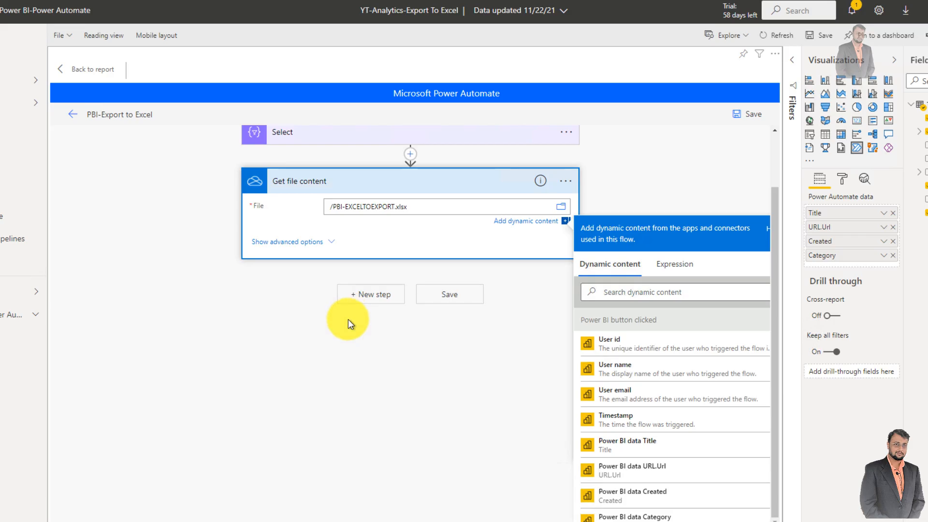
click(365, 298)
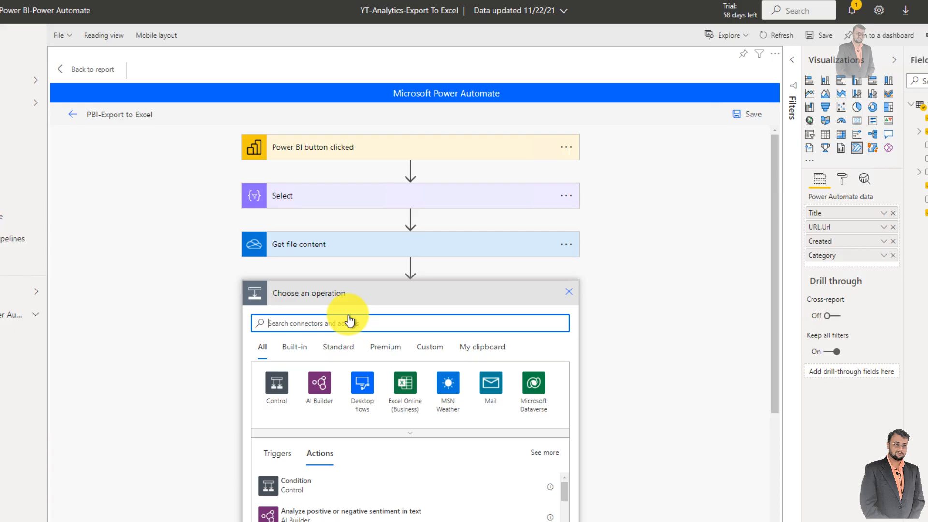
text(ce)
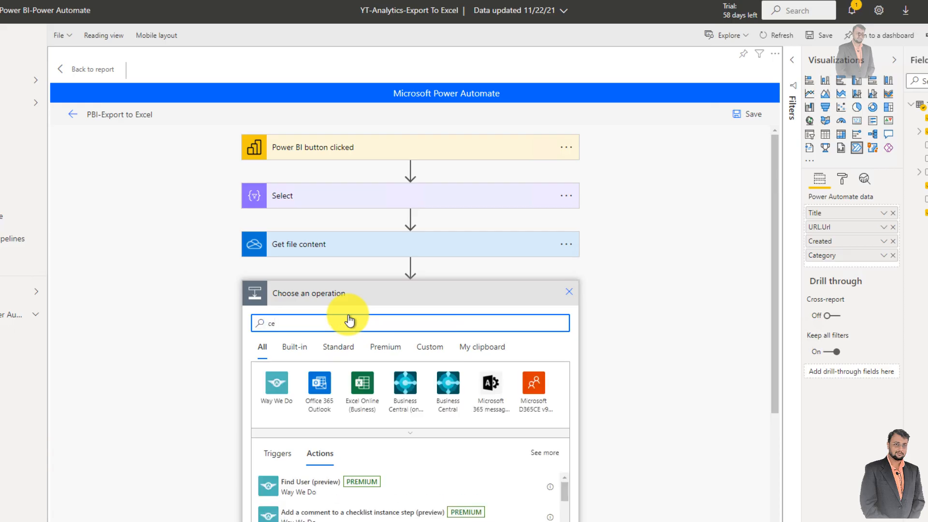
text(reat)
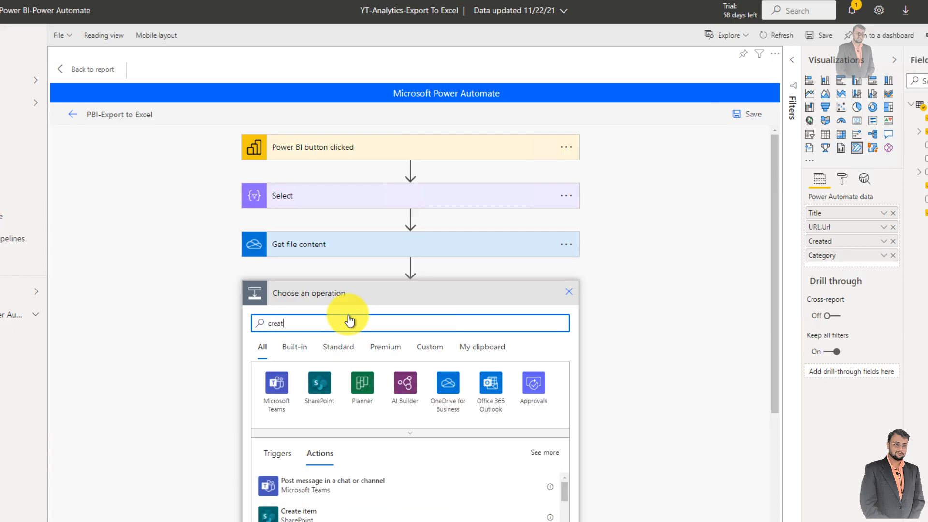
text(e file)
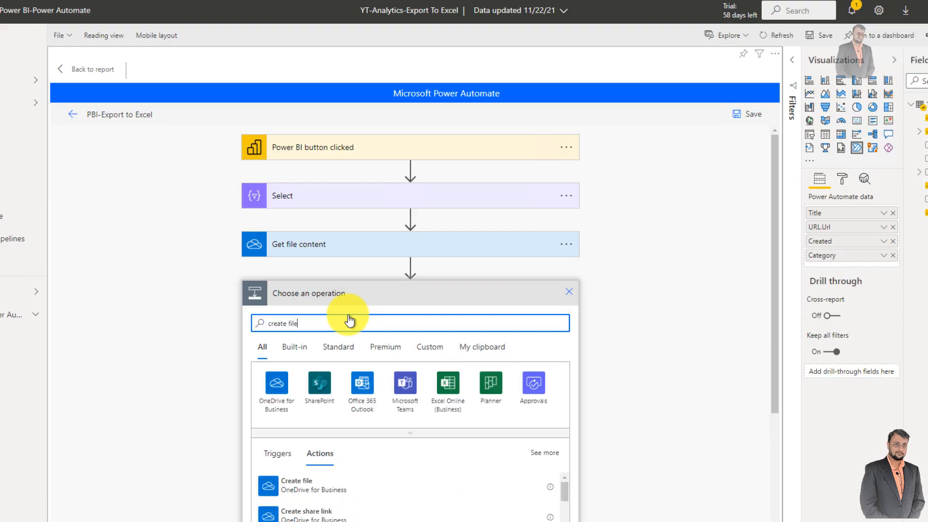
scroll(314, 381, down, 3)
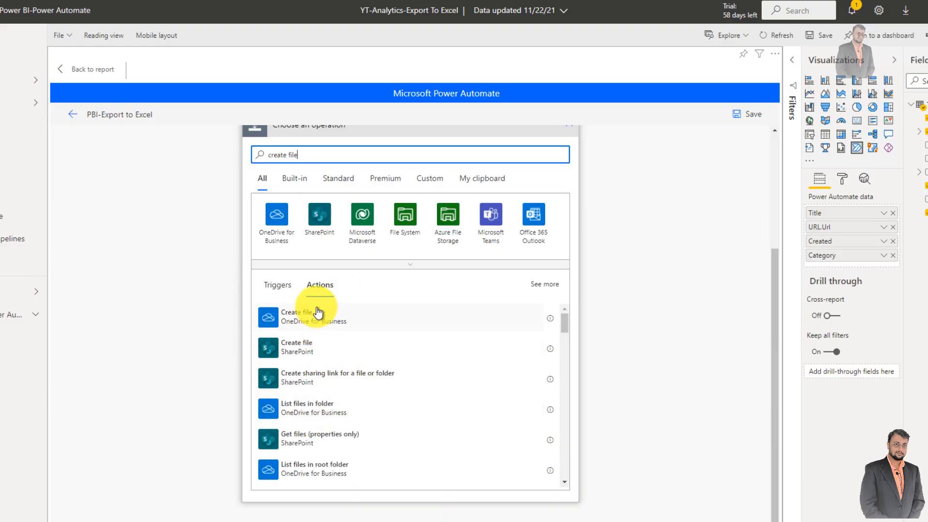
click(343, 323)
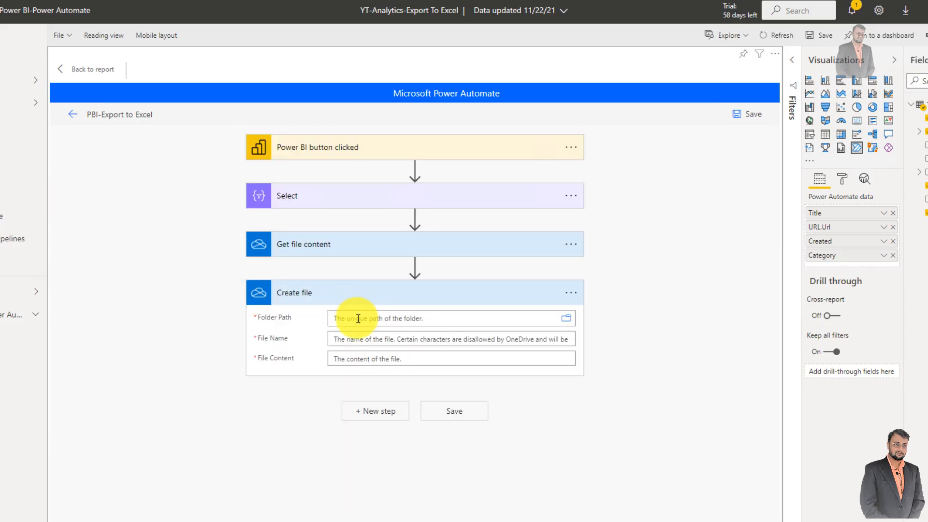
- Set the Create file action's folder path to the OneDrive root and look through its subfolders
click(358, 318)
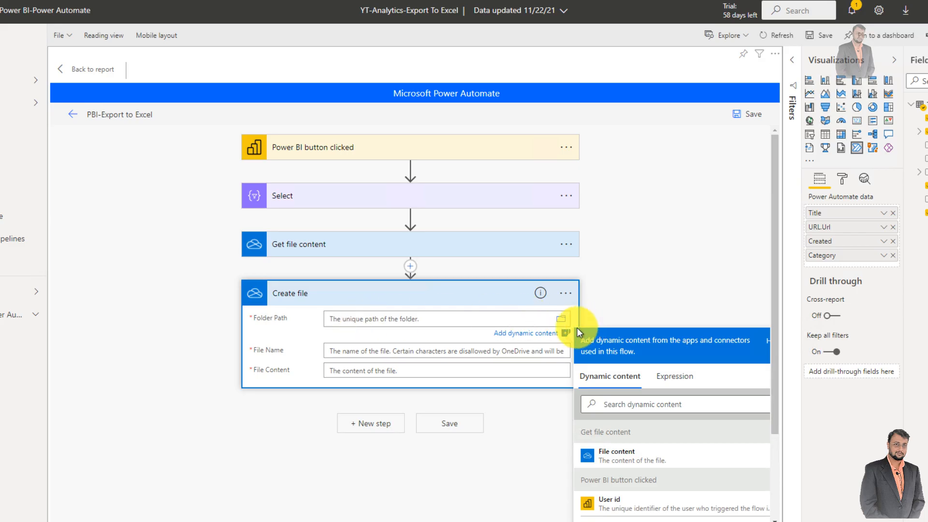
click(562, 320)
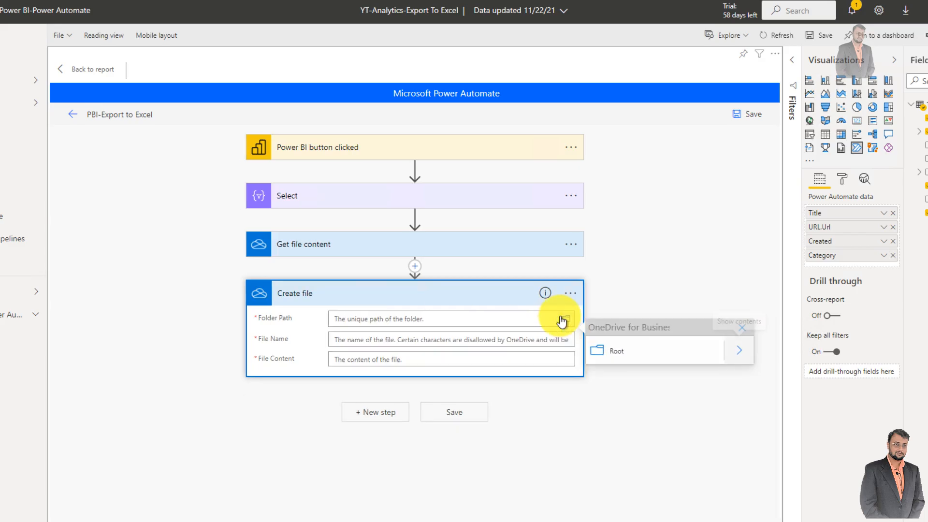
click(618, 355)
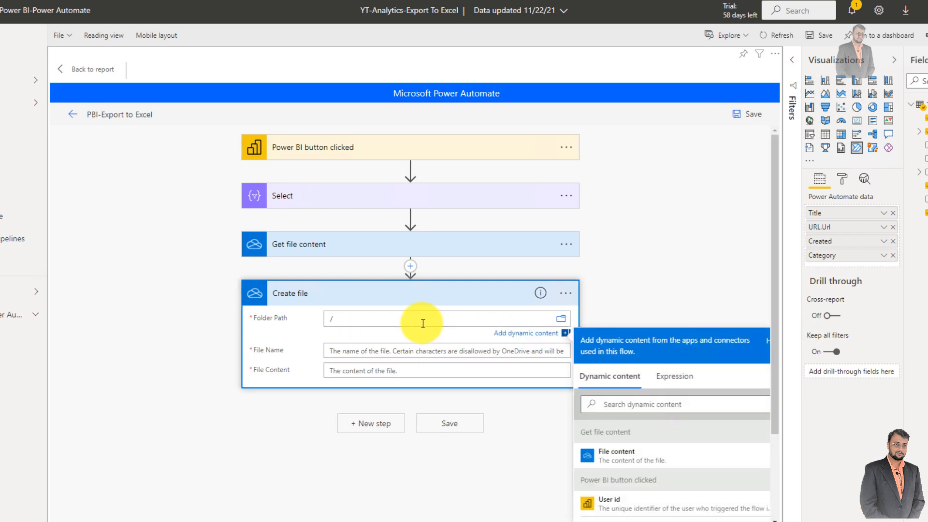
scroll(294, 335, down, 1)
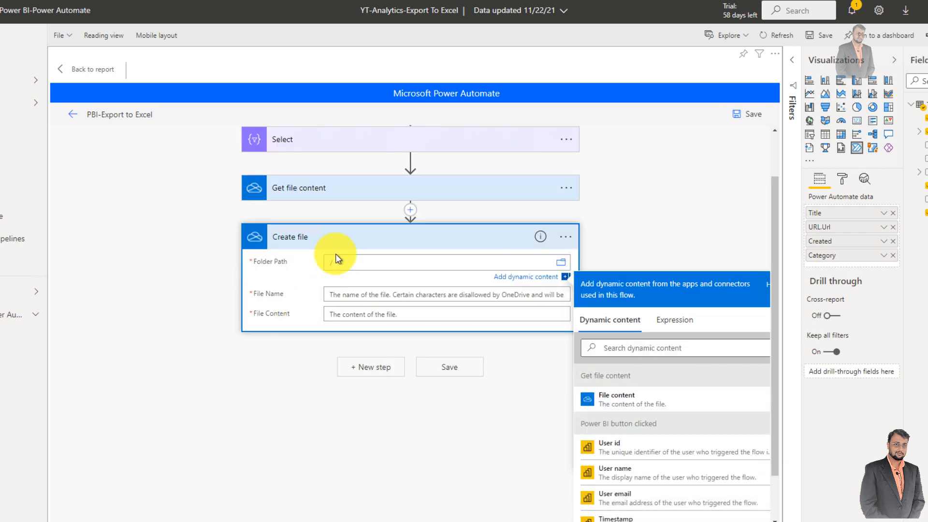
click(561, 263)
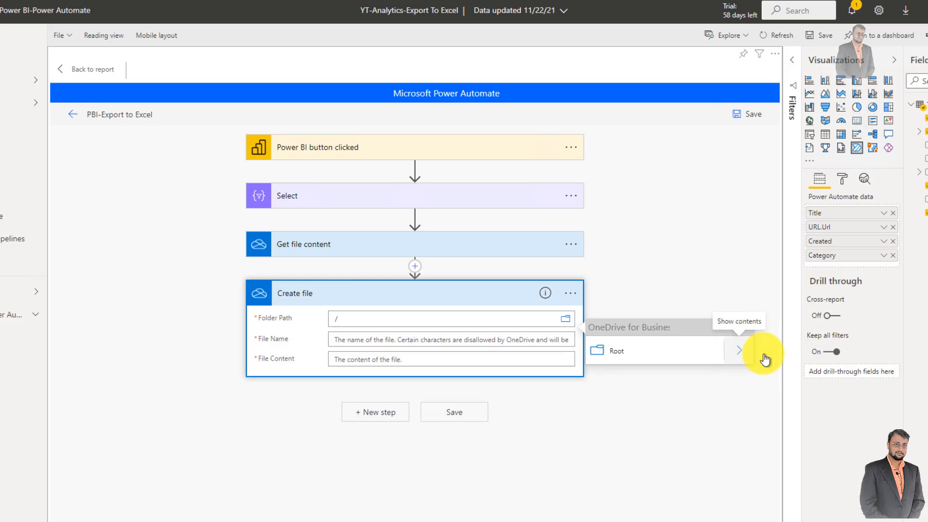
click(739, 352)
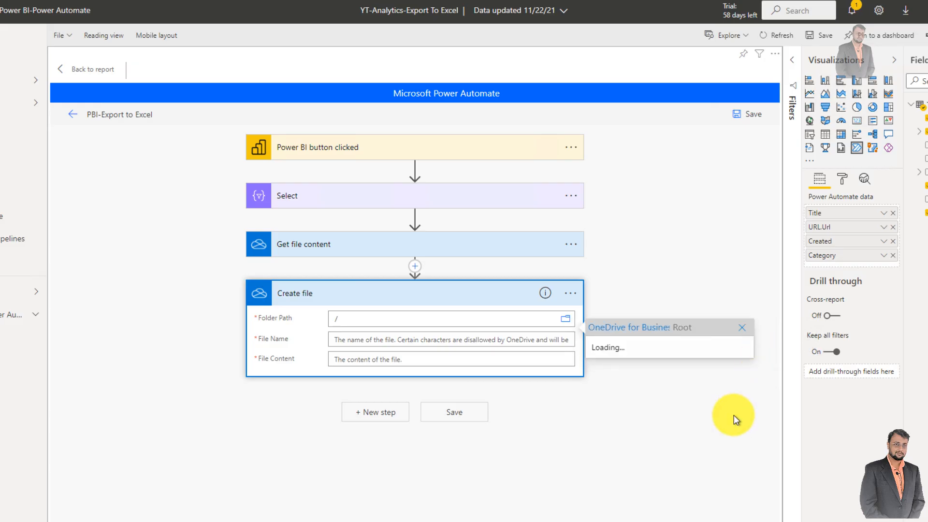
click(388, 338)
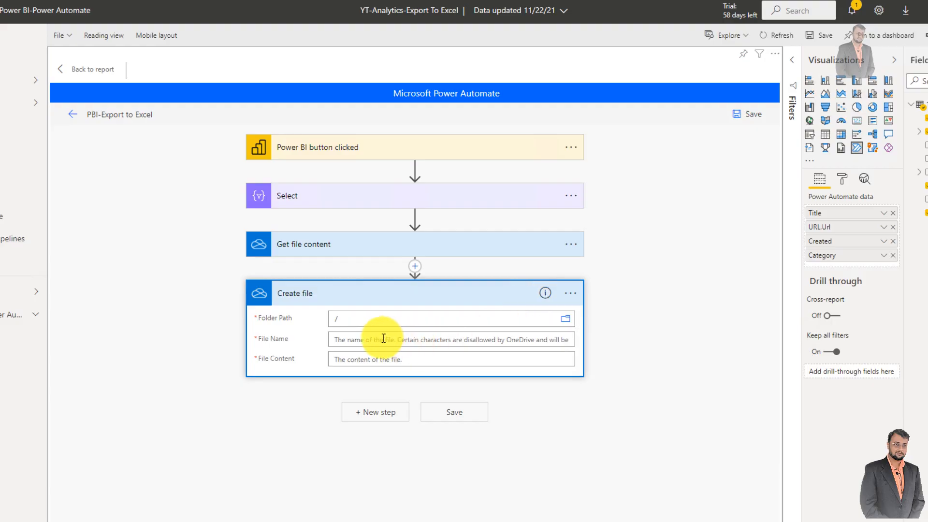
- Start the Create file action's file name with "PBI-Export-" followed by a guid() expression
click(383, 339)
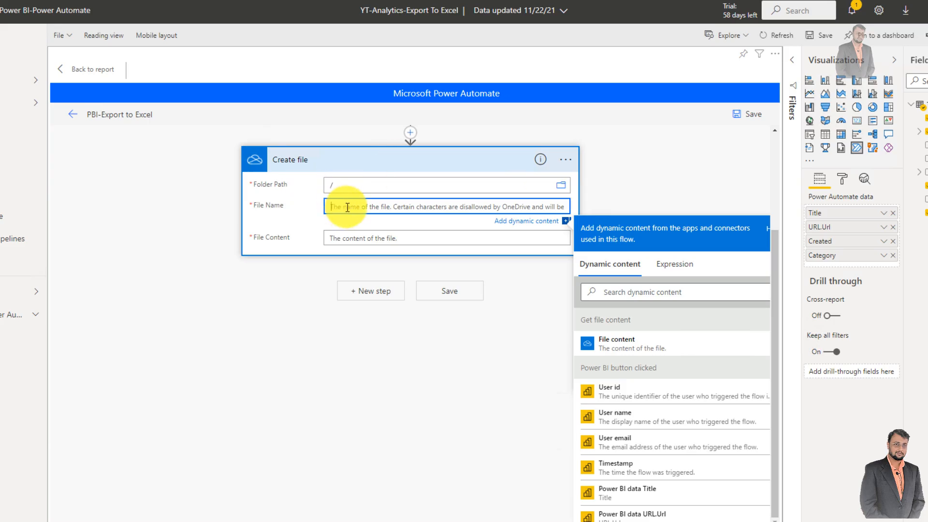
text(PBI-Export-)
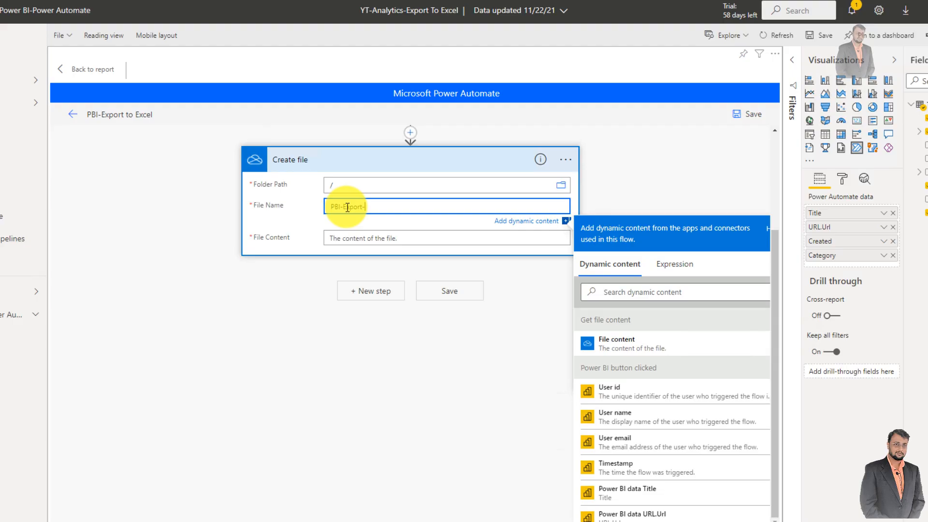
click(641, 291)
click(661, 265)
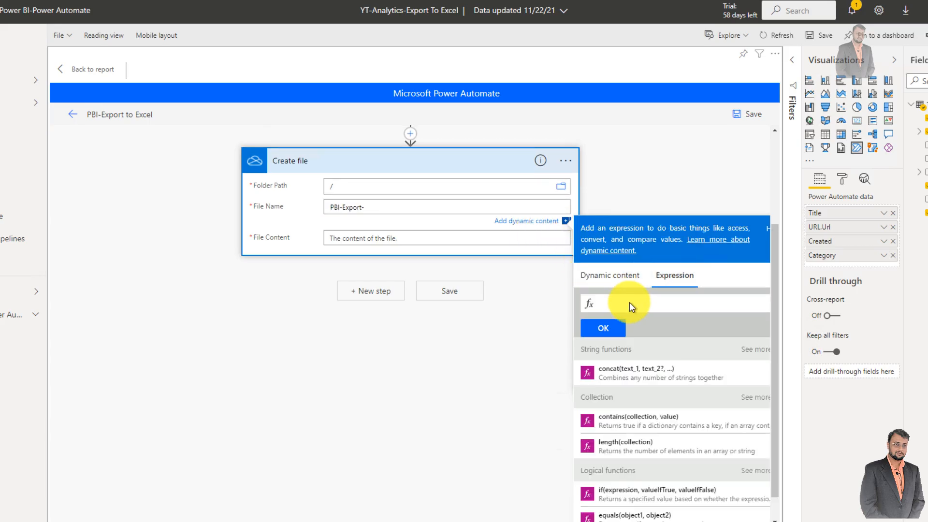
click(630, 303)
text(guid())
click(607, 331)
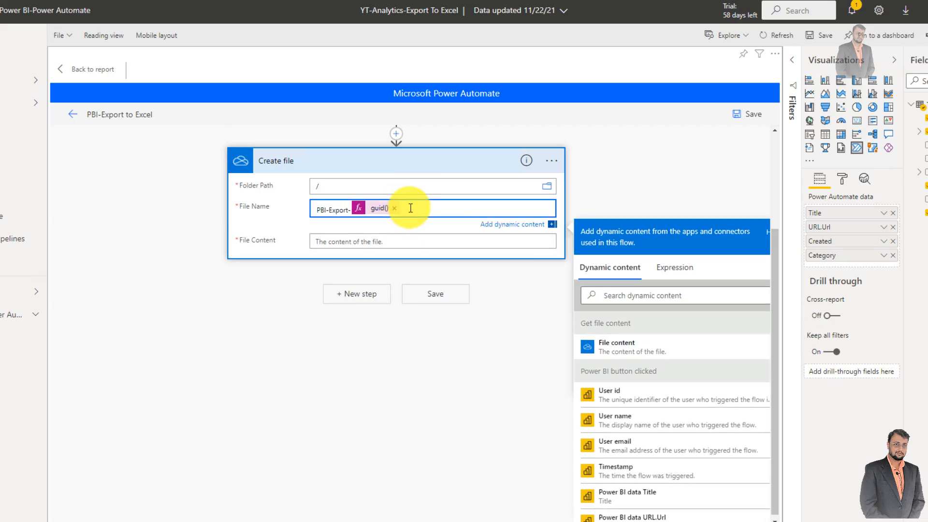
- Append a hyphen to the file name and begin a formatDateTime expression with utcNow() as its timestamp
text(-)
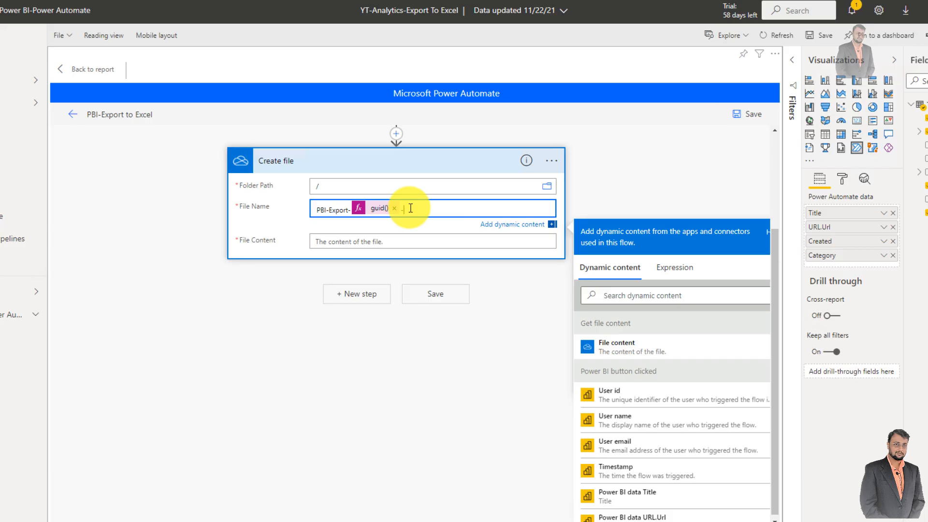
click(672, 267)
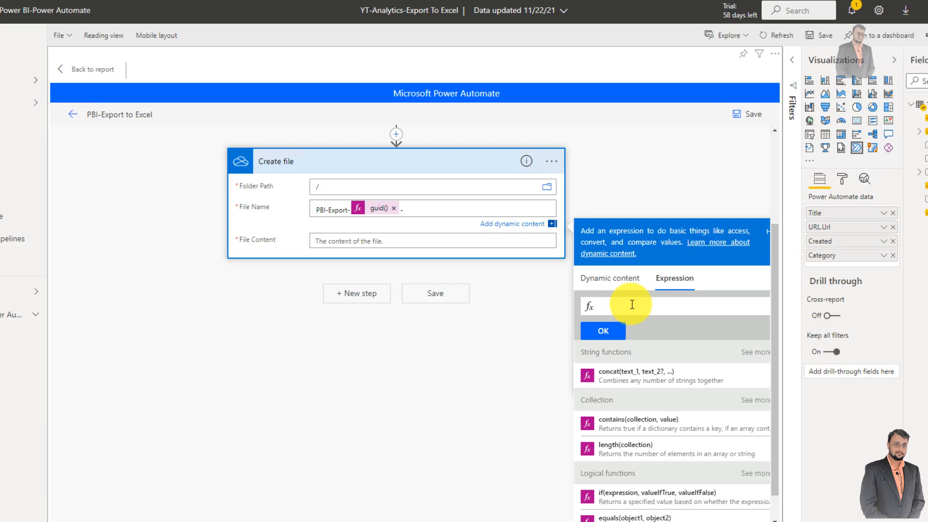
text(forma)
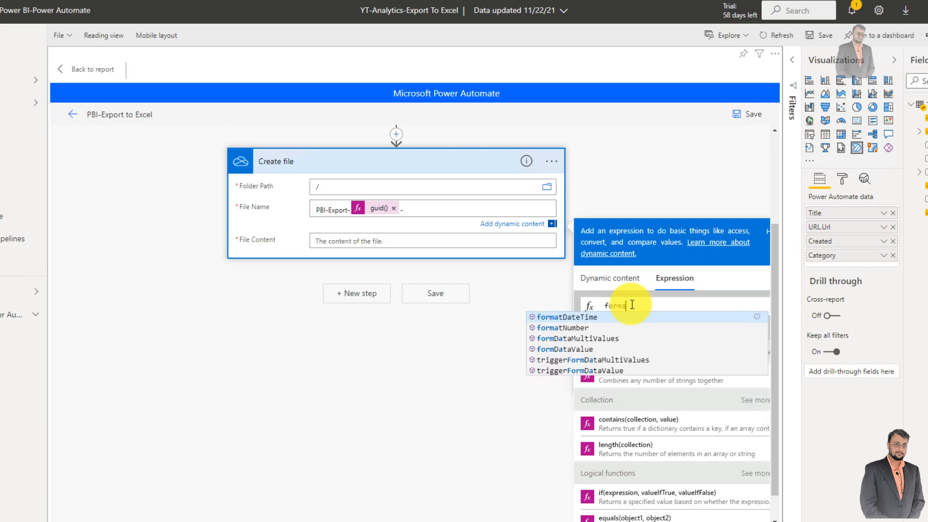
key(Return)
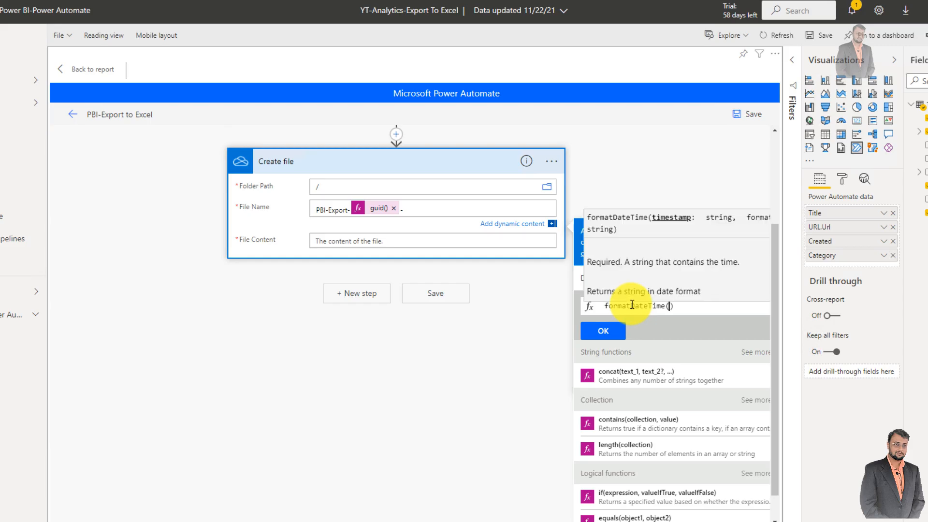
text(ut)
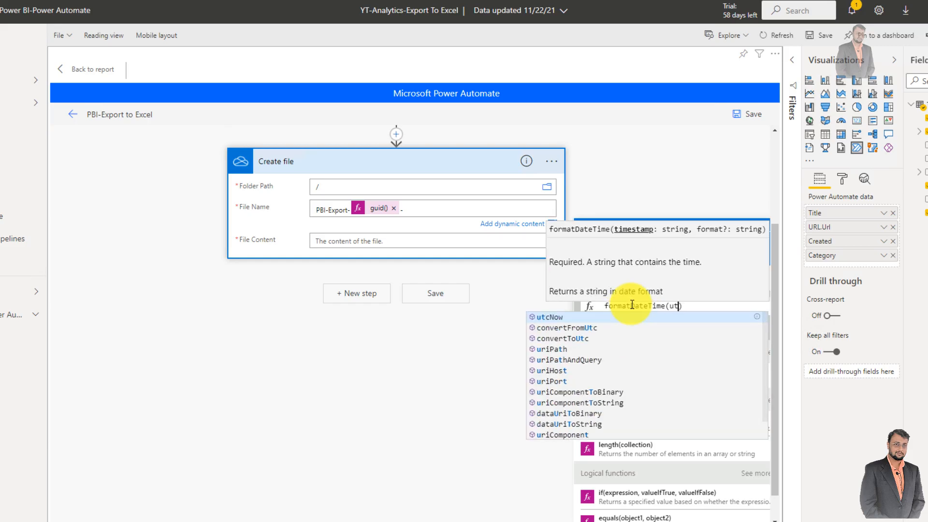
key(Return)
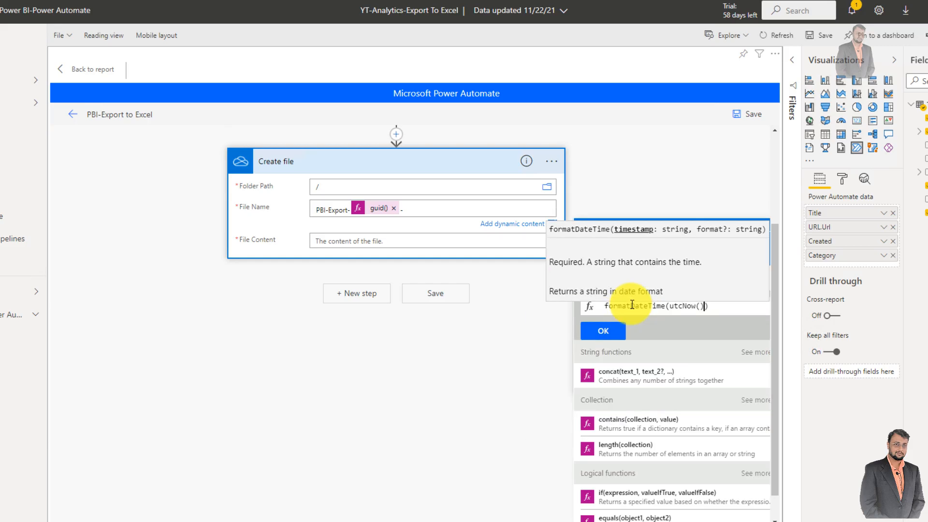
text(,)
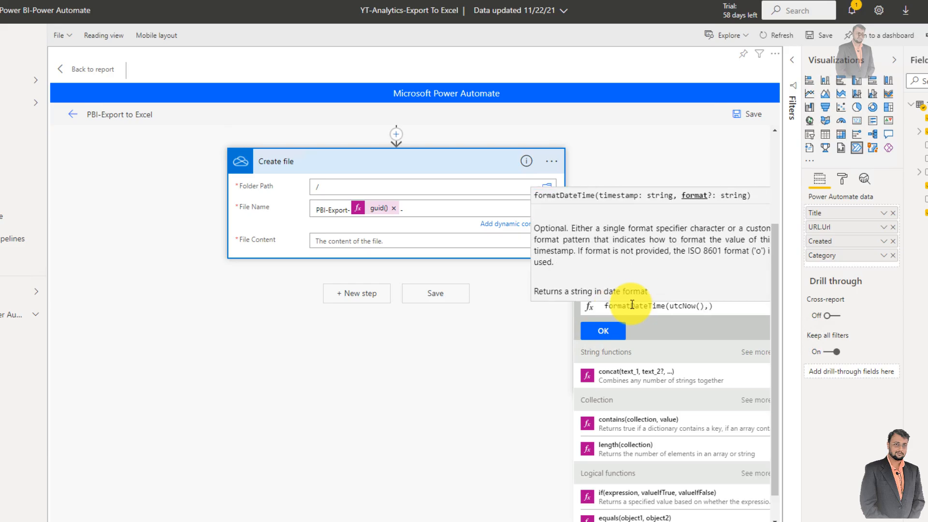
text( ')
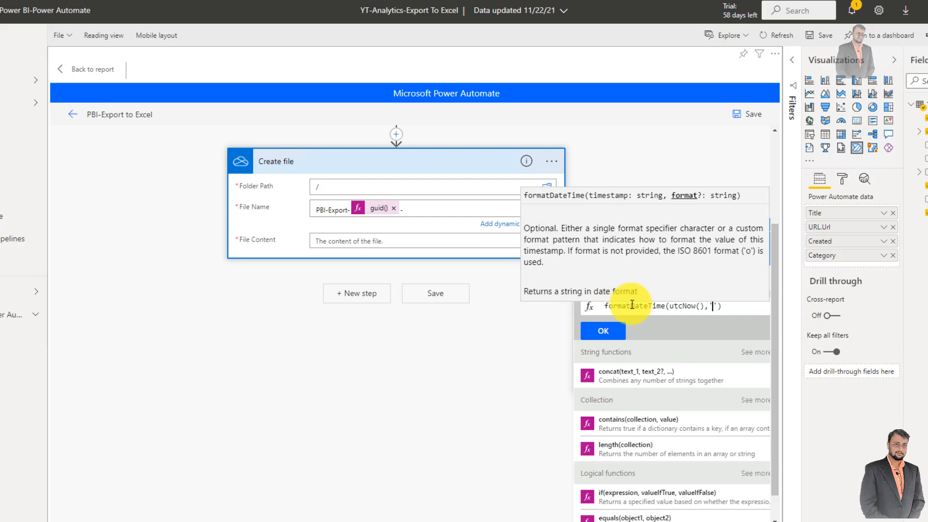
text(ddMMyyyyhh:mm)
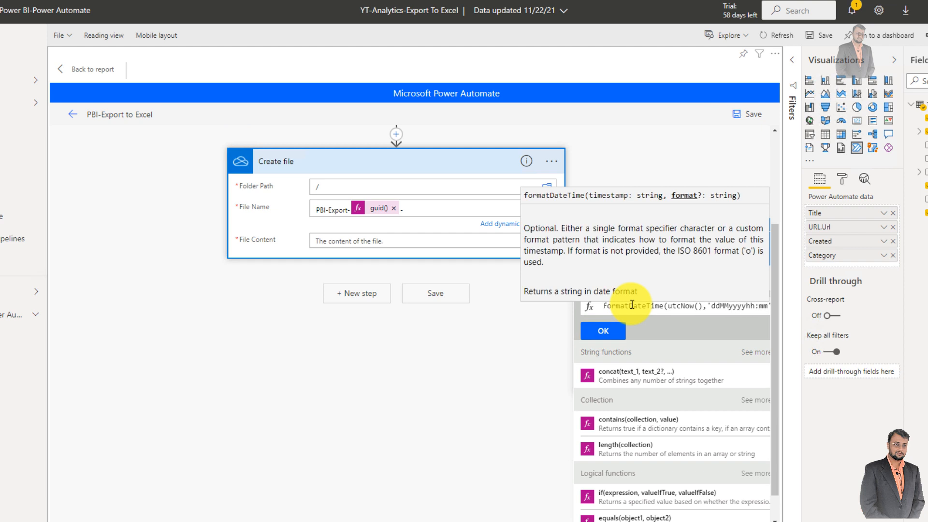
- Complete the formatDateTime expression with the format 'ddMMyyyyhhmmss' and insert it into the file name
key(BackSpace)
key(BackSpace)
key(BackSpace)
text(mmss)
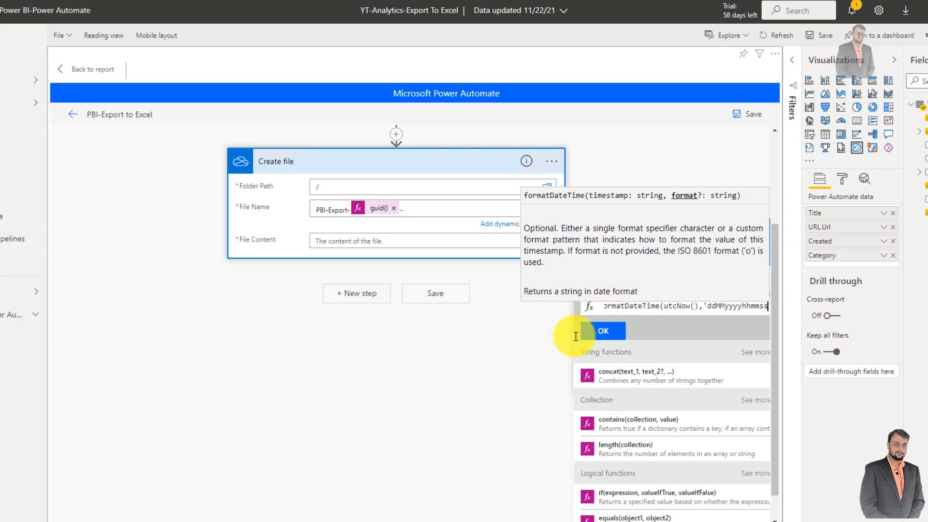
click(607, 333)
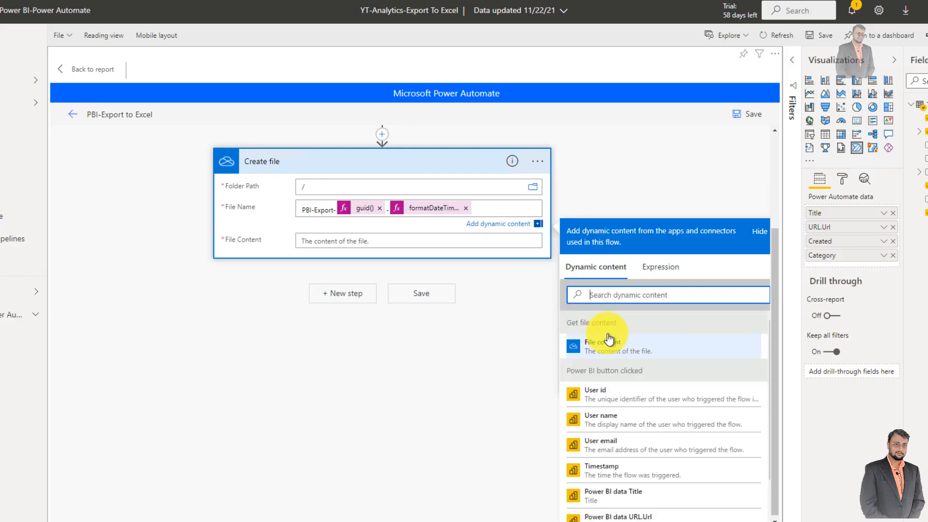
- Check the source file in Get file content and use its File content output as the Create file action's file content
click(358, 241)
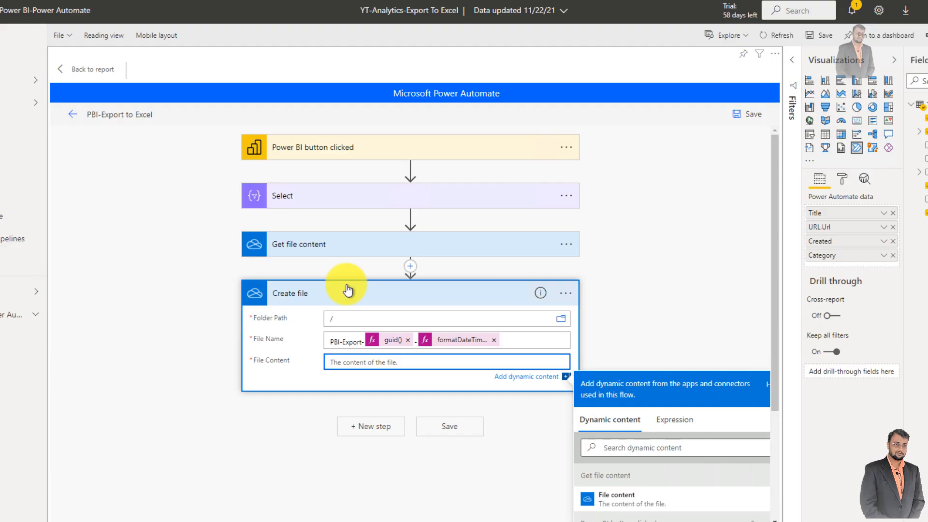
click(355, 254)
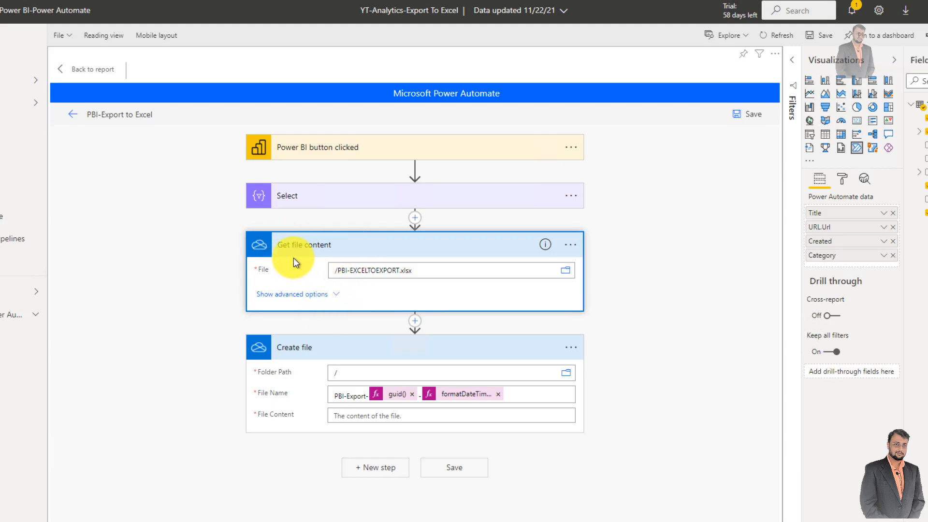
click(353, 415)
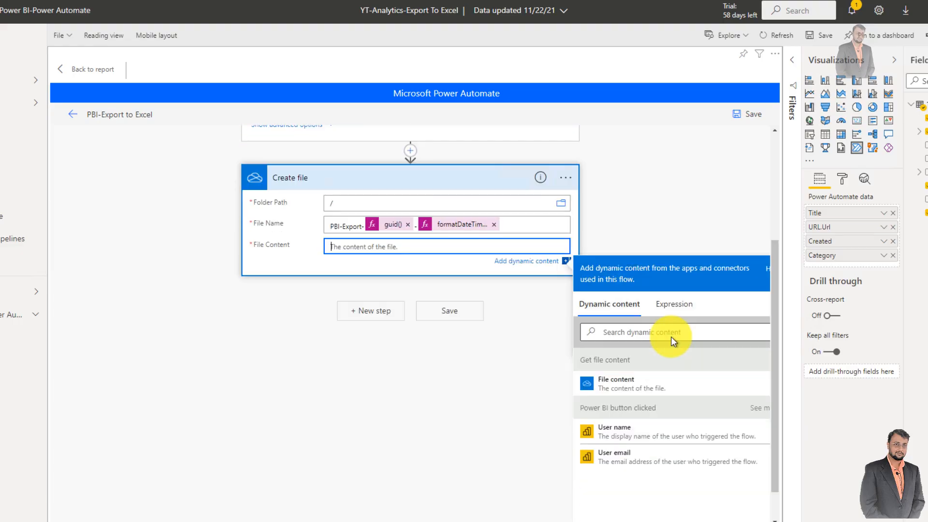
click(619, 389)
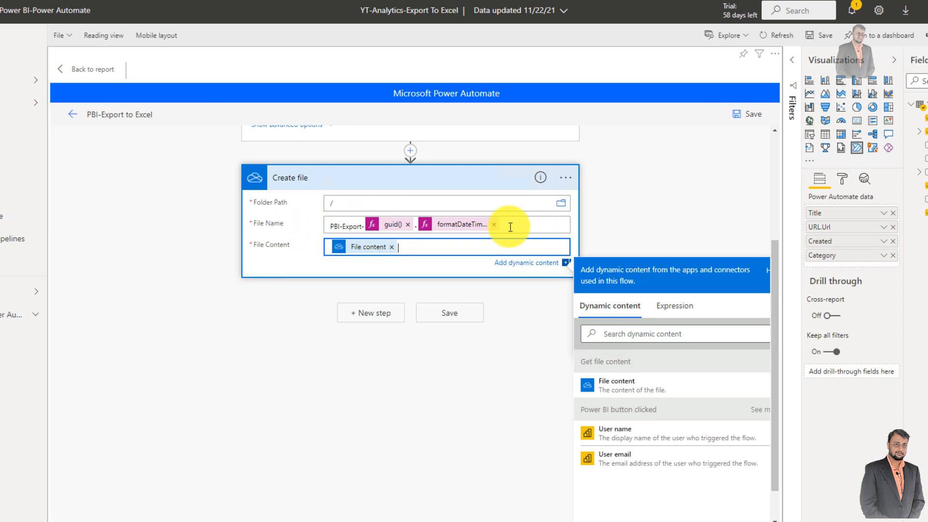
- Append the .xlsx extension to the end of the Create file action's file name
click(315, 225)
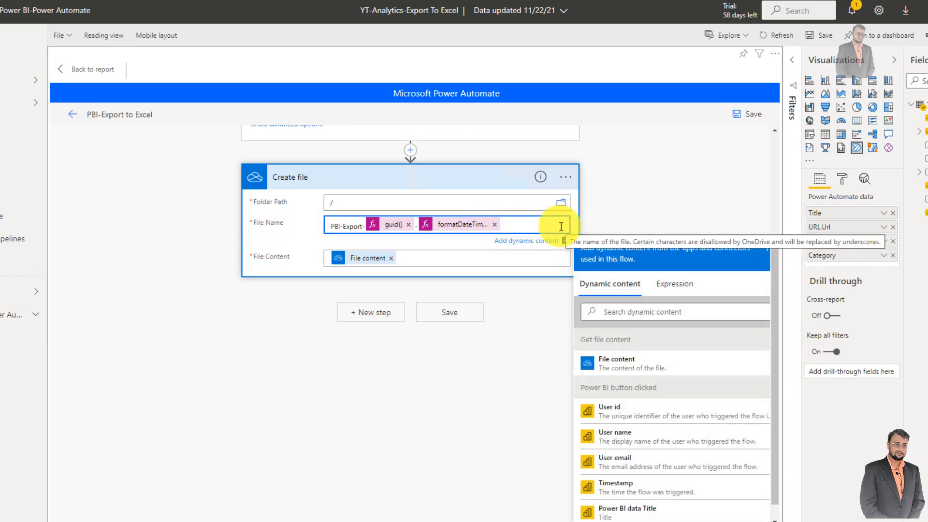
text(.)
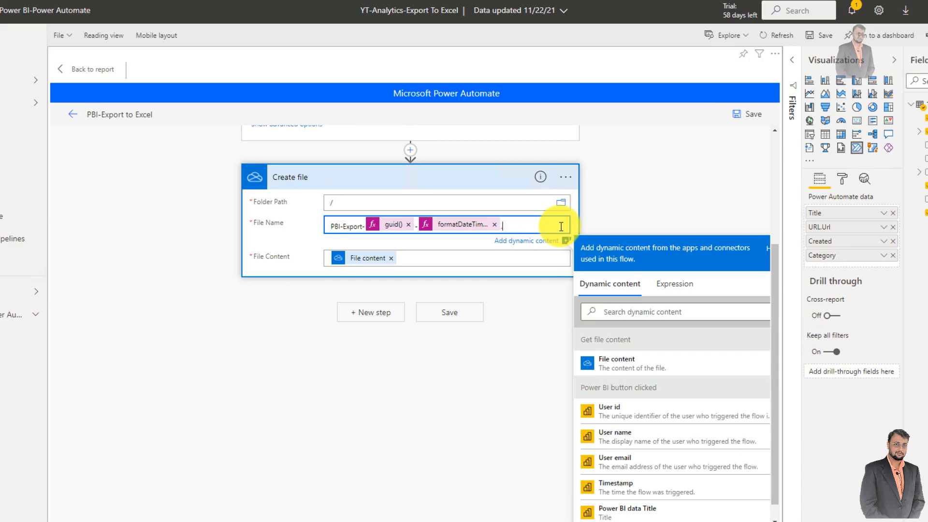
text(xlsx)
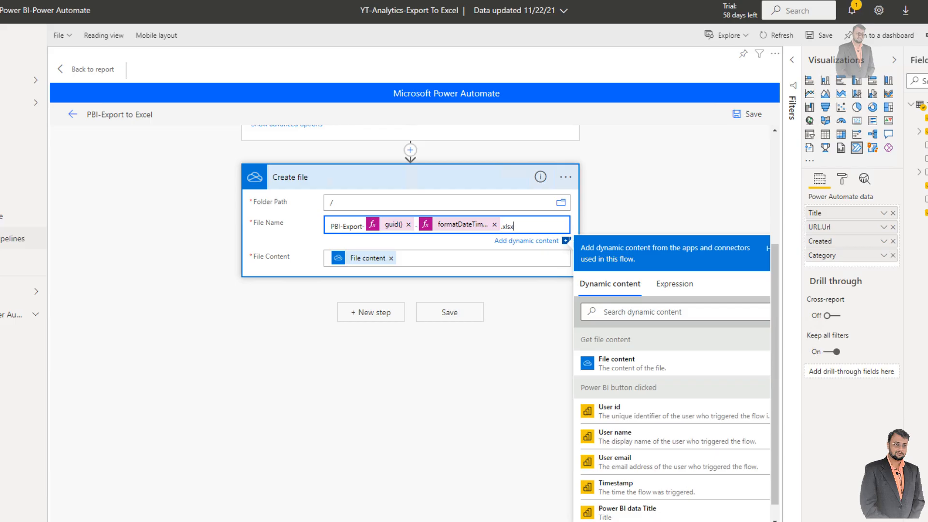
- Add the Excel Online (Business) Create table action after Create file
click(381, 319)
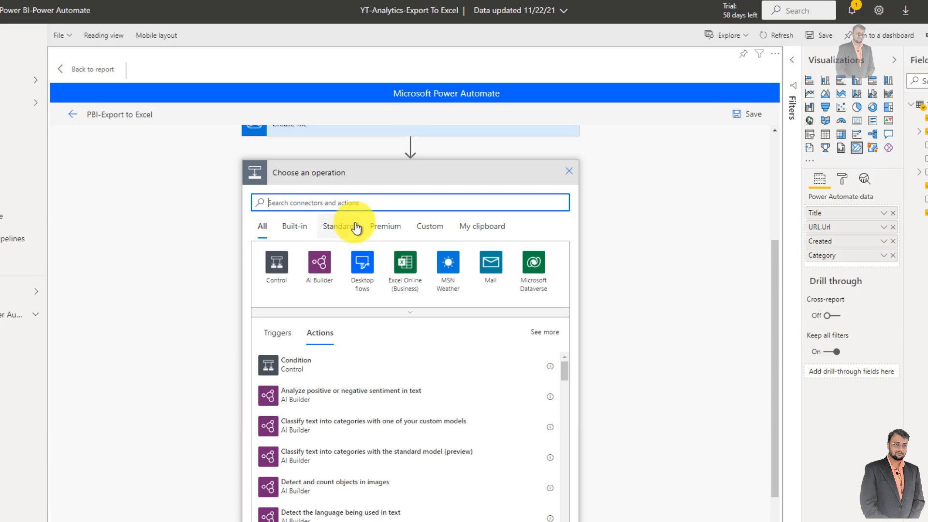
click(408, 272)
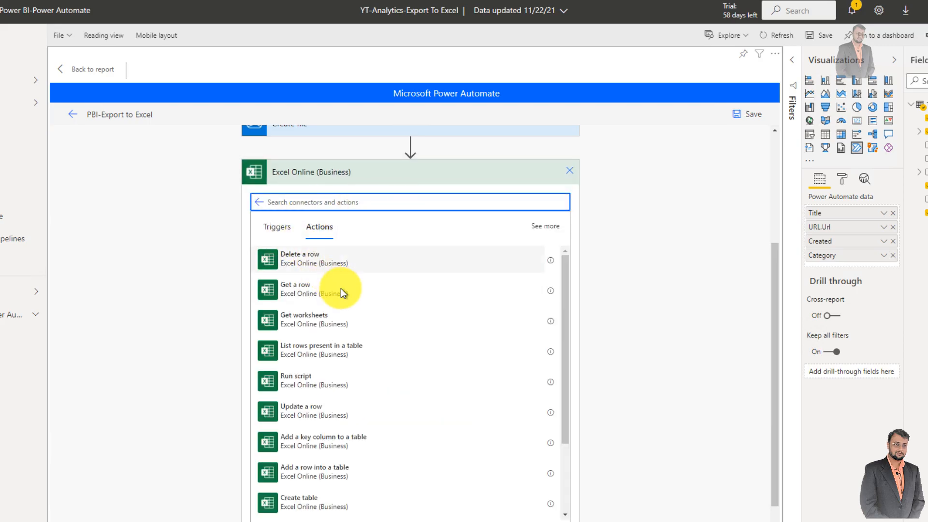
scroll(342, 327, down, 3)
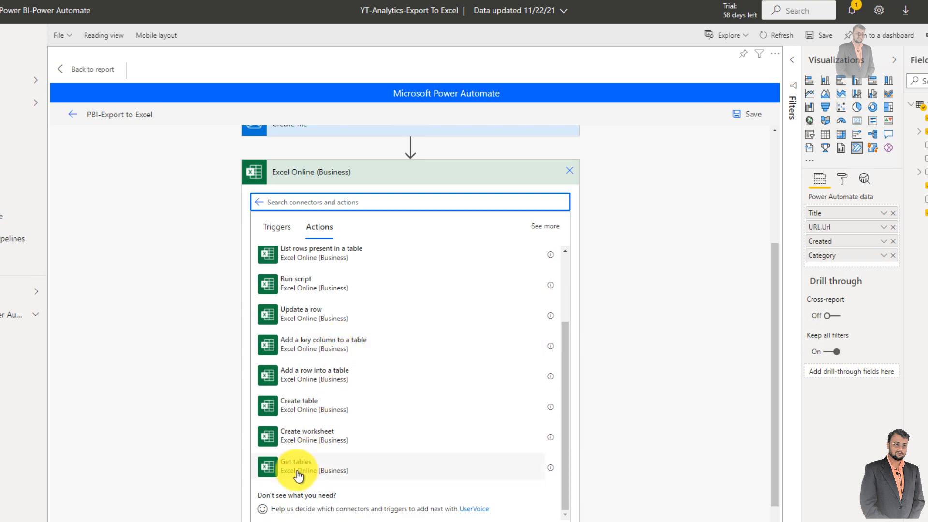
click(308, 409)
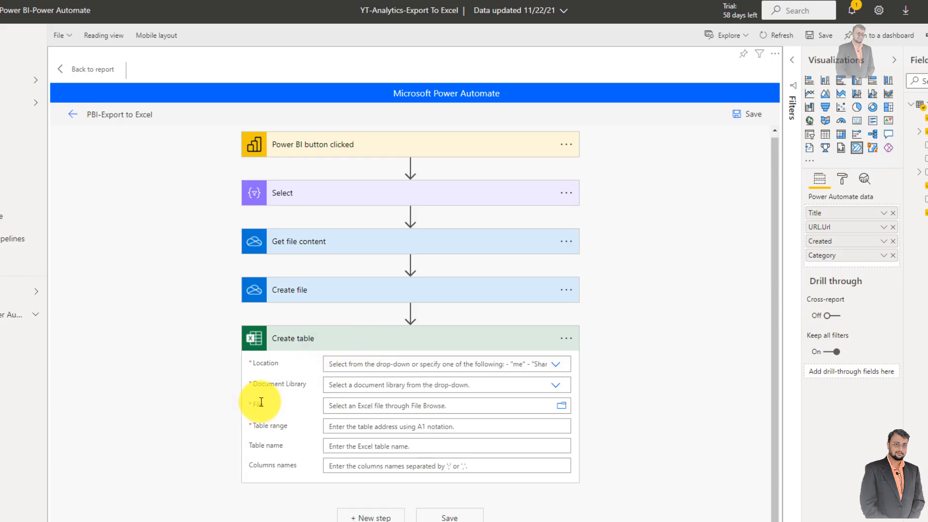
- Set the Create table action's location to OneDrive for Business and its document library to OneDrive
click(556, 365)
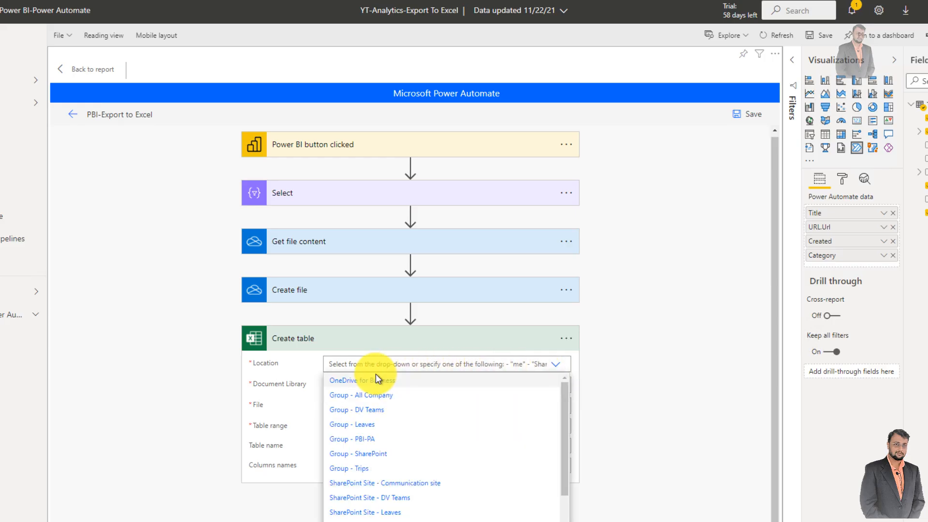
click(333, 381)
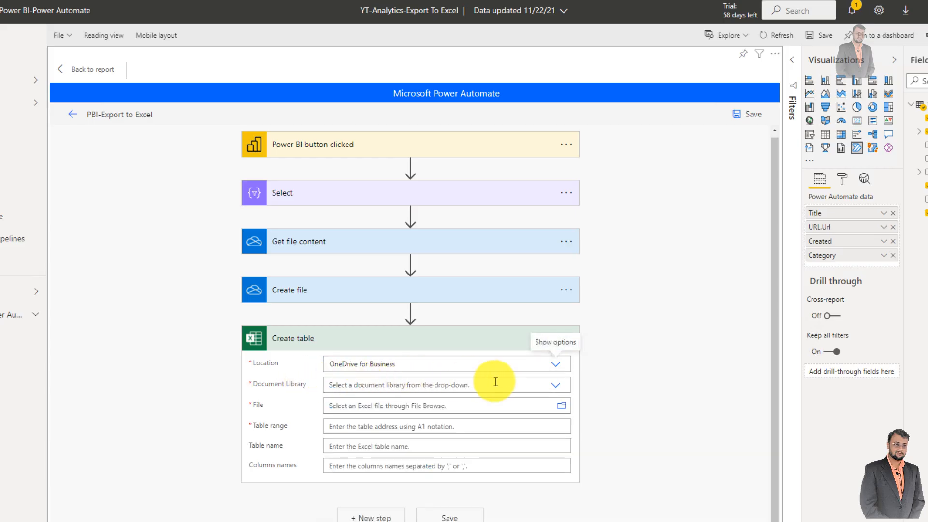
click(556, 385)
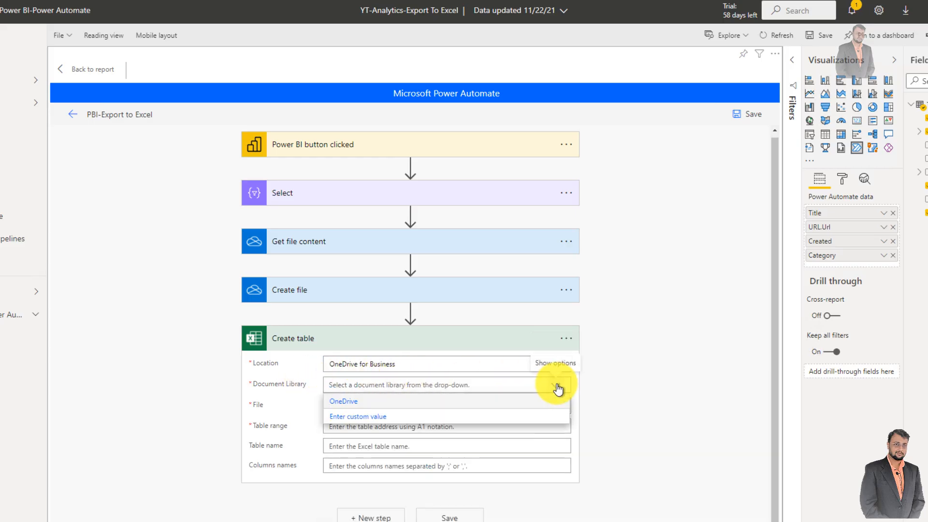
click(389, 403)
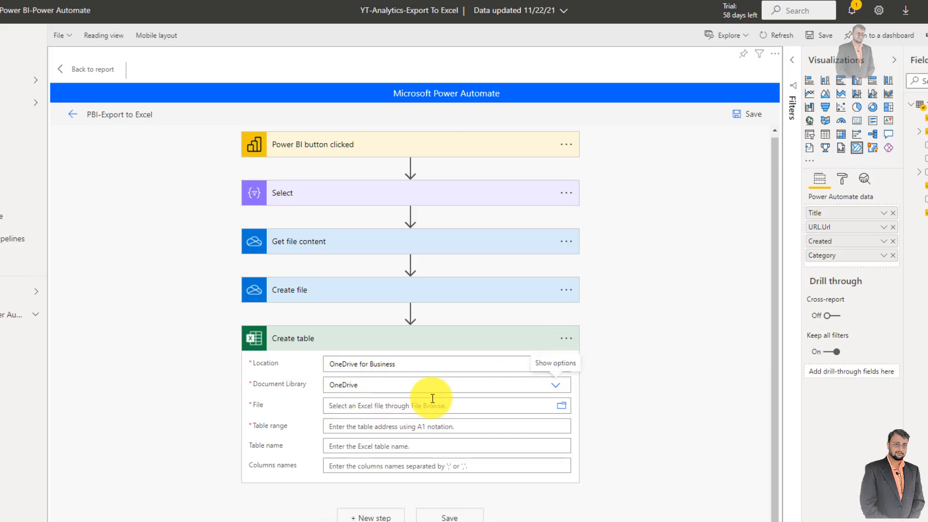
- Set the Create table action's file to the Id output of the Create file action
click(356, 406)
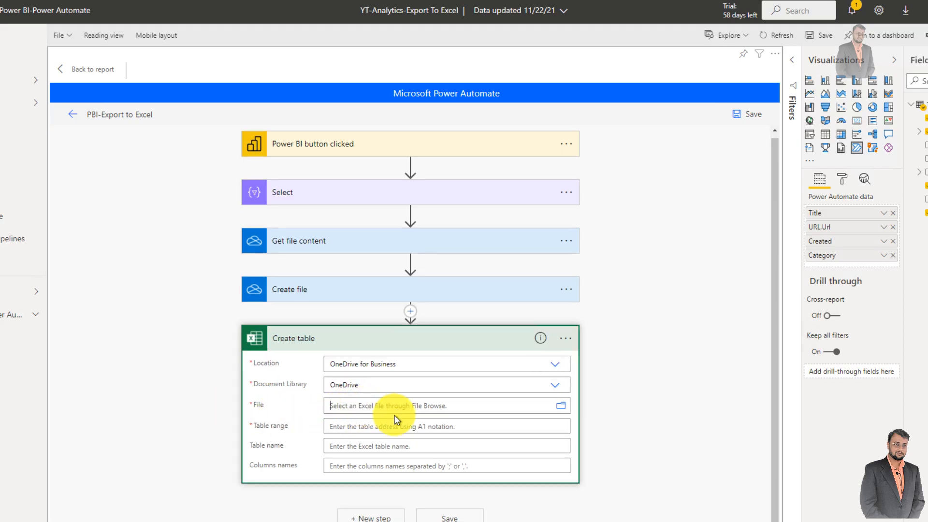
scroll(384, 425, down, 2)
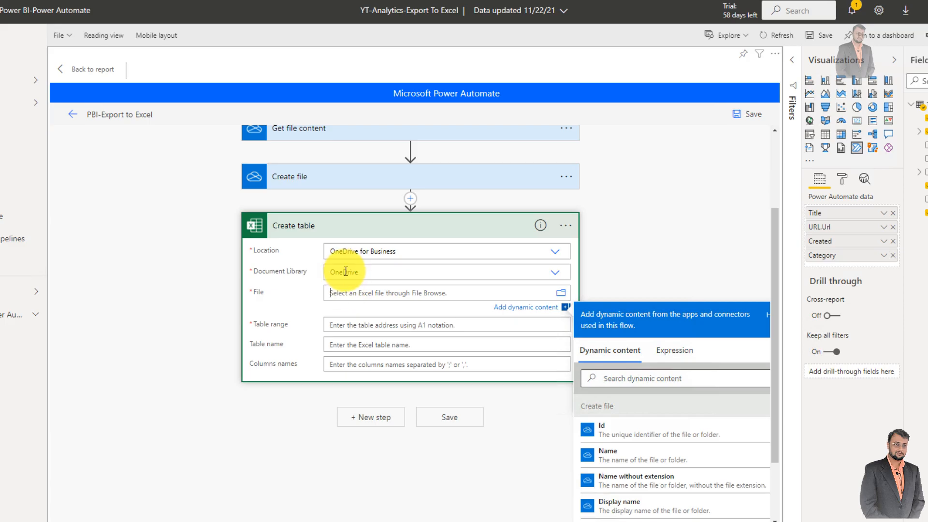
click(315, 179)
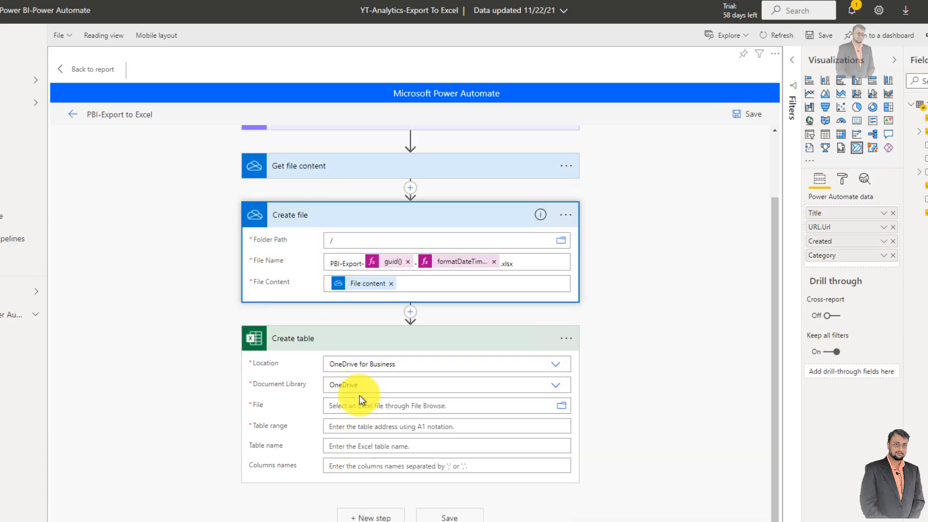
click(346, 405)
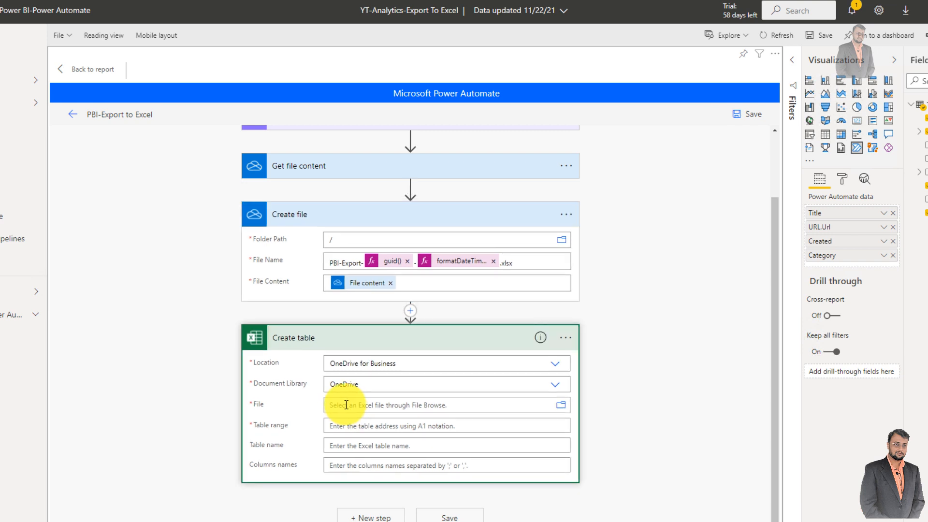
scroll(655, 397, down, 3)
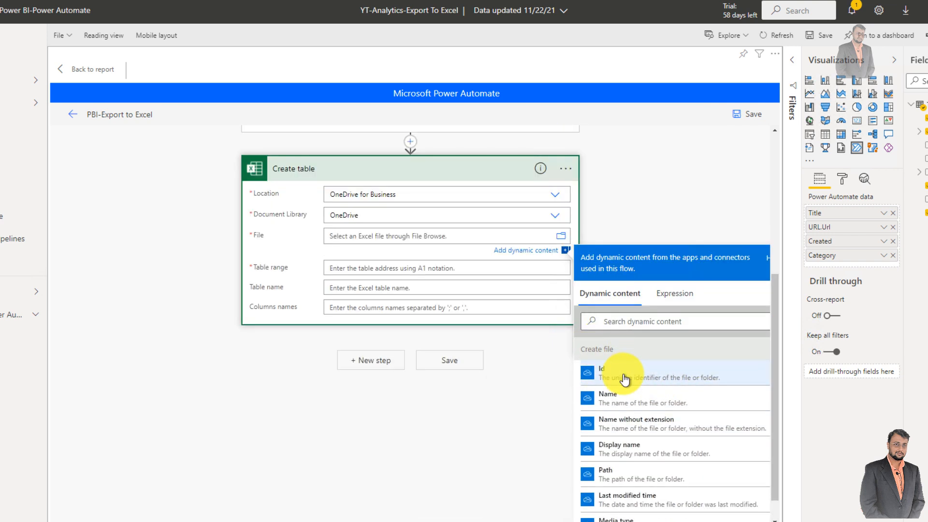
click(604, 375)
- Set the Create table action's table range to $A1:$D1
click(352, 268)
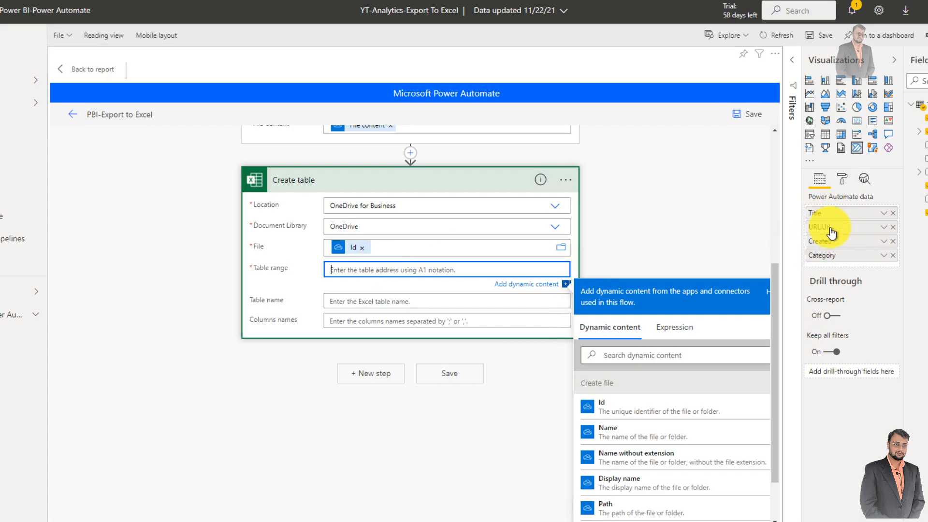
click(377, 270)
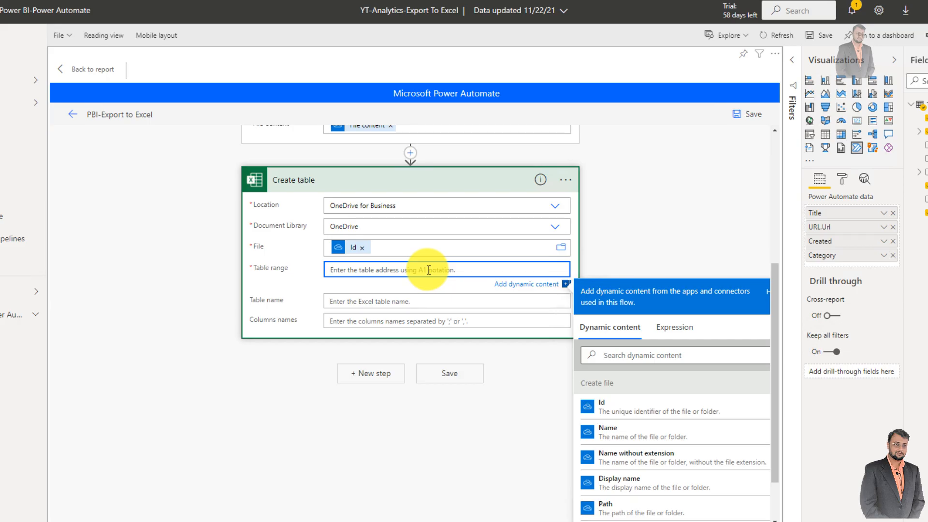
text($A1)
text(D1)
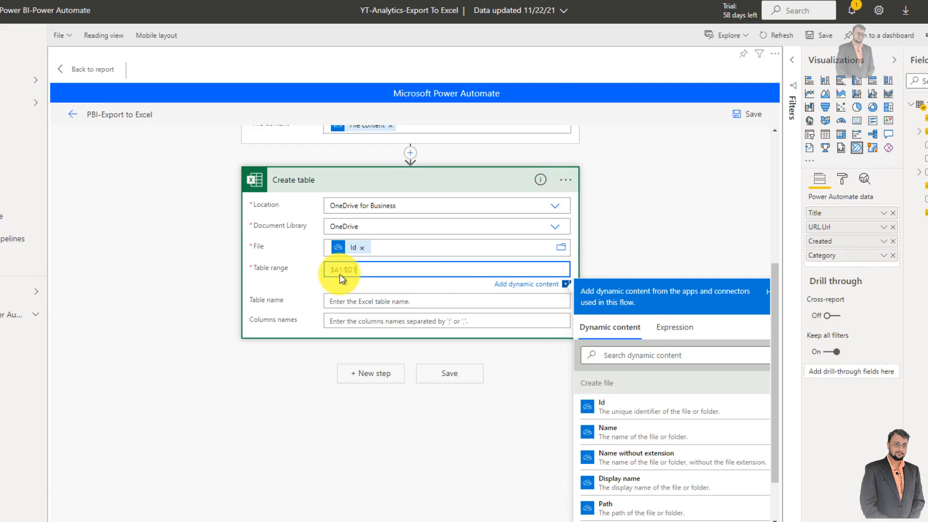
drag(344, 272, 365, 274)
click(365, 274)
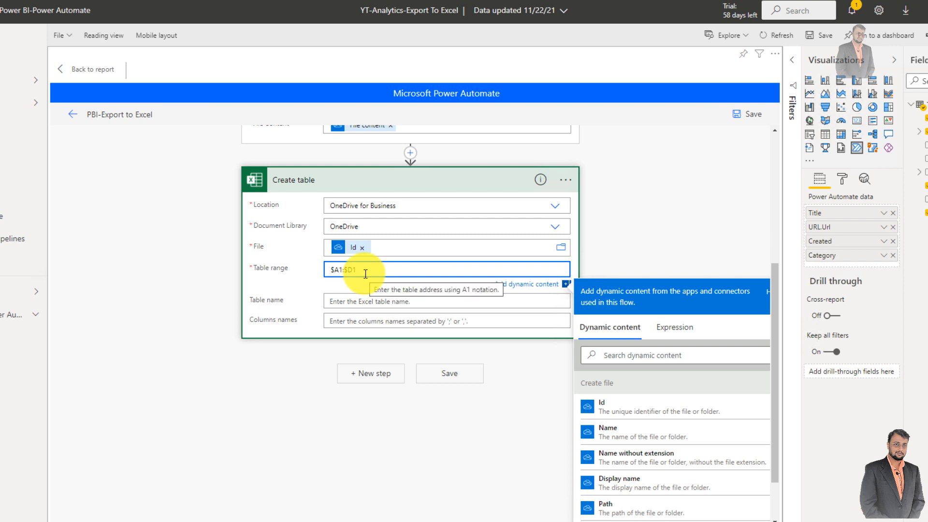
- Name the table PBIAnalytics in the Create table action
click(345, 298)
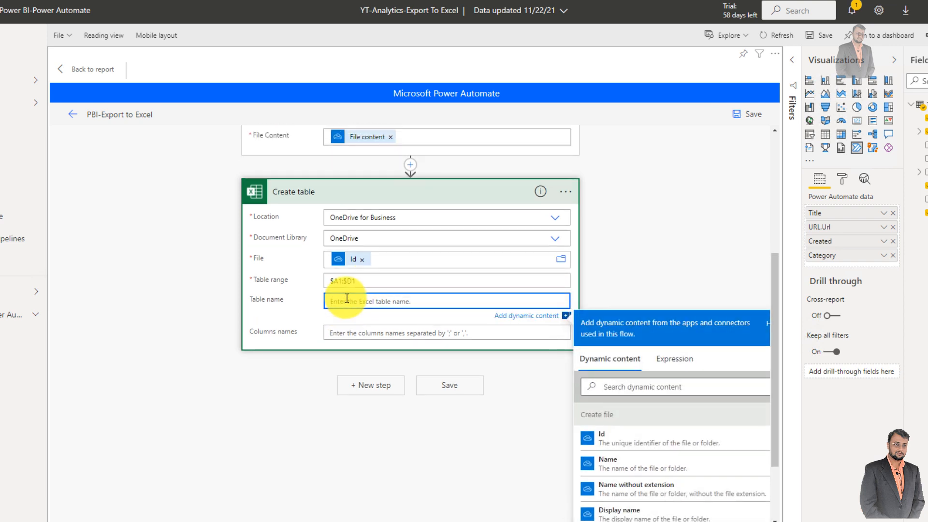
text(PBIAnalytics)
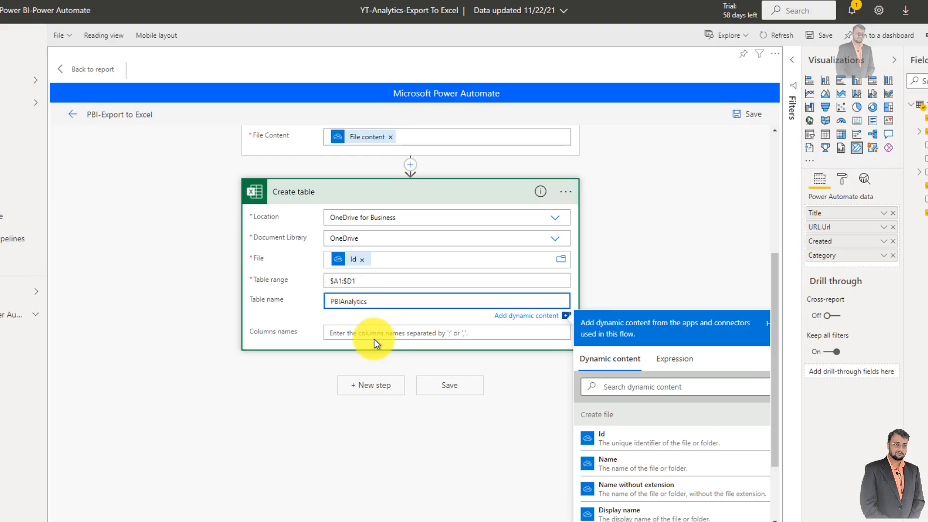
- Set the Create table action's column names to Title,Category,URL,Created and check them against the Select action's map keys
click(361, 334)
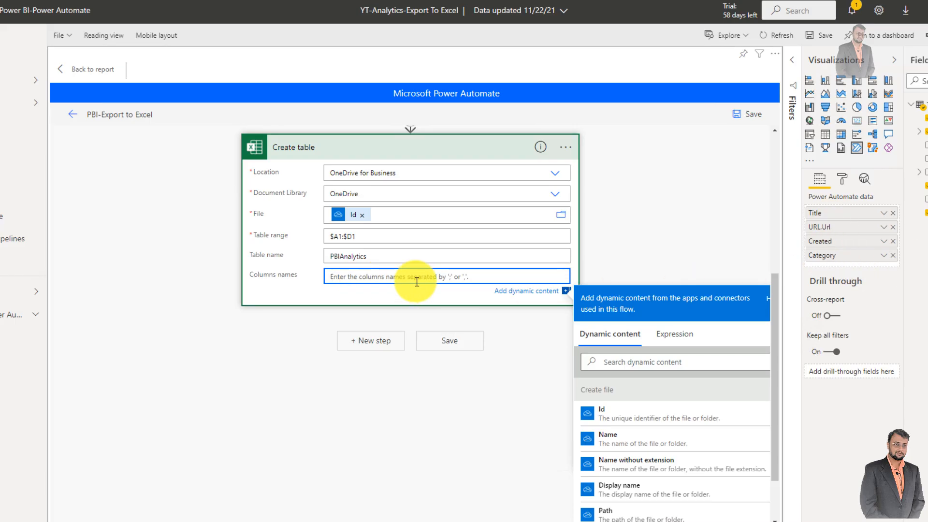
text(Title,Category,URL,Created)
scroll(377, 272, up, 4)
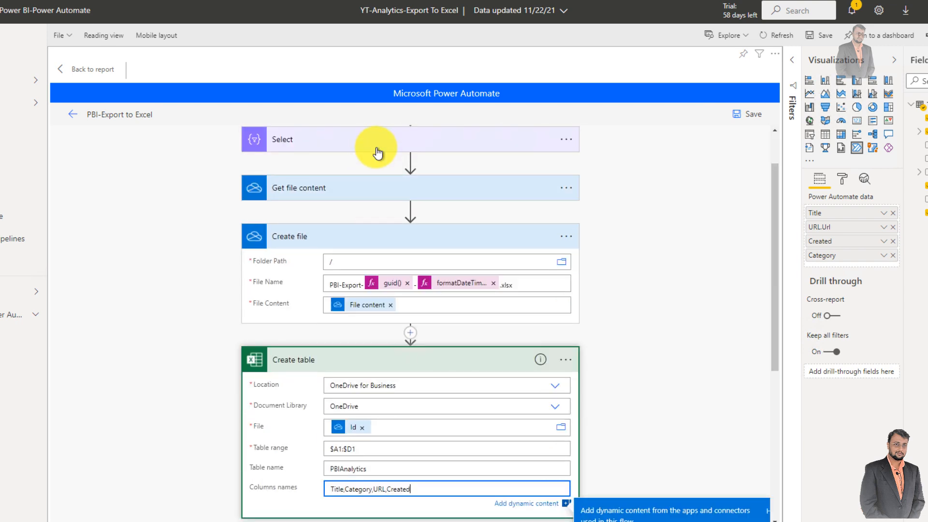
click(377, 145)
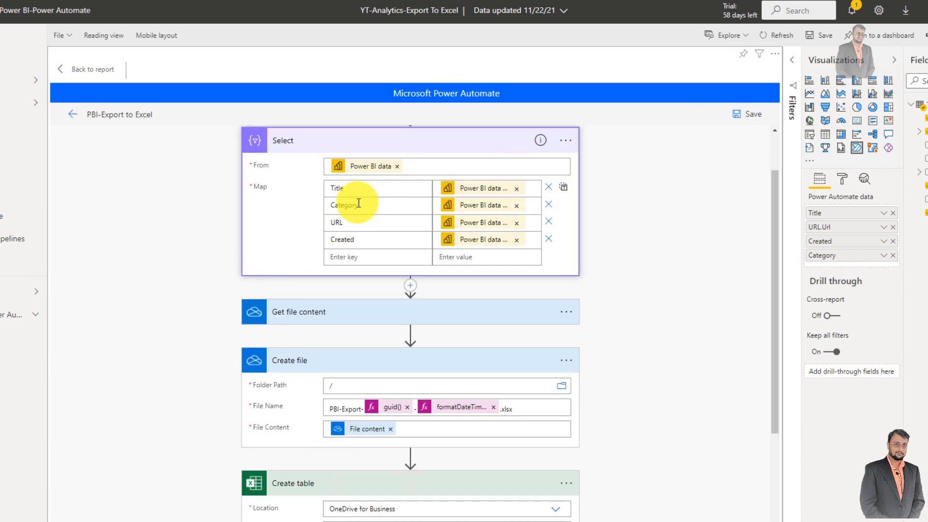
scroll(382, 266, down, 1)
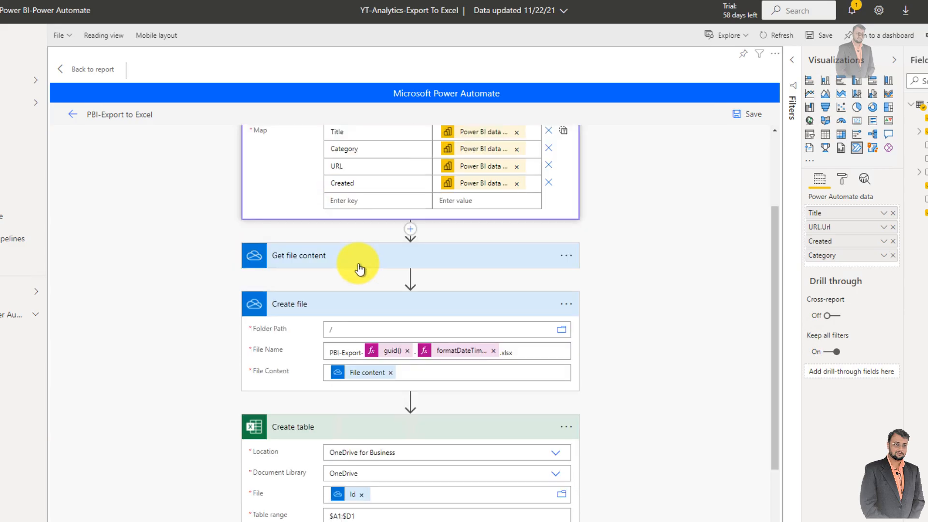
scroll(352, 281, down, 2)
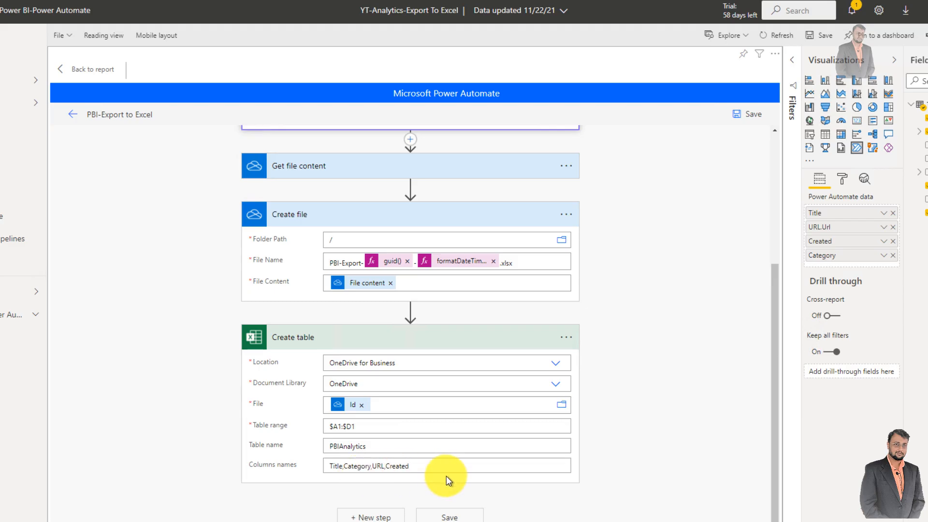
scroll(382, 466, up, 4)
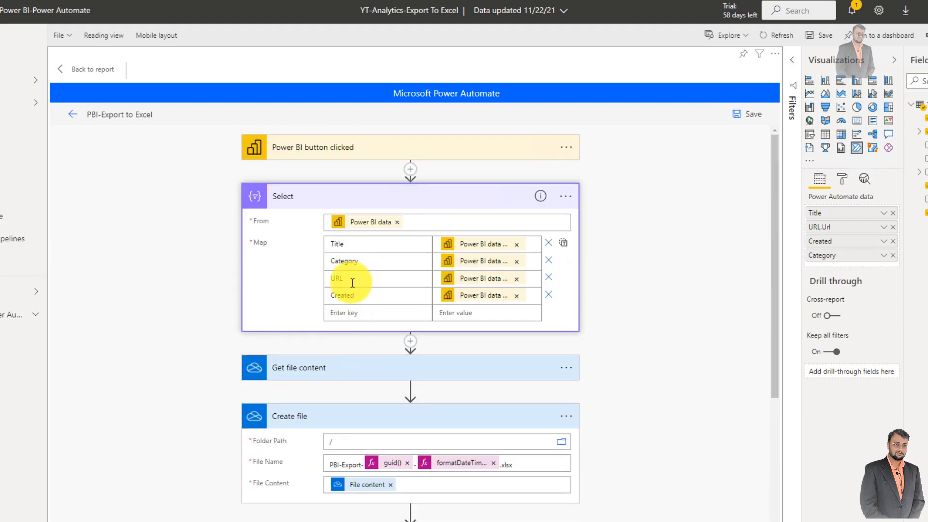
scroll(376, 372, down, 4)
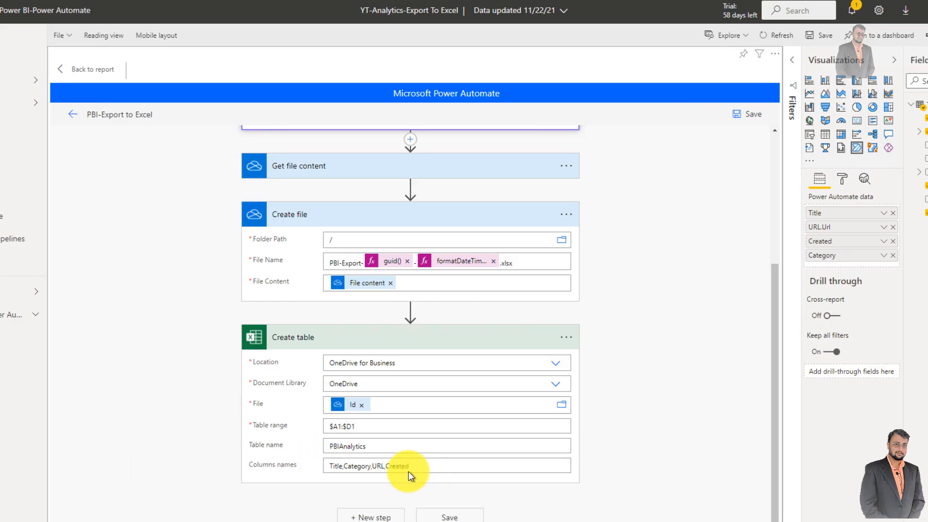
- Add the Excel Online (Business) action Add a row into a table after Create table
click(364, 517)
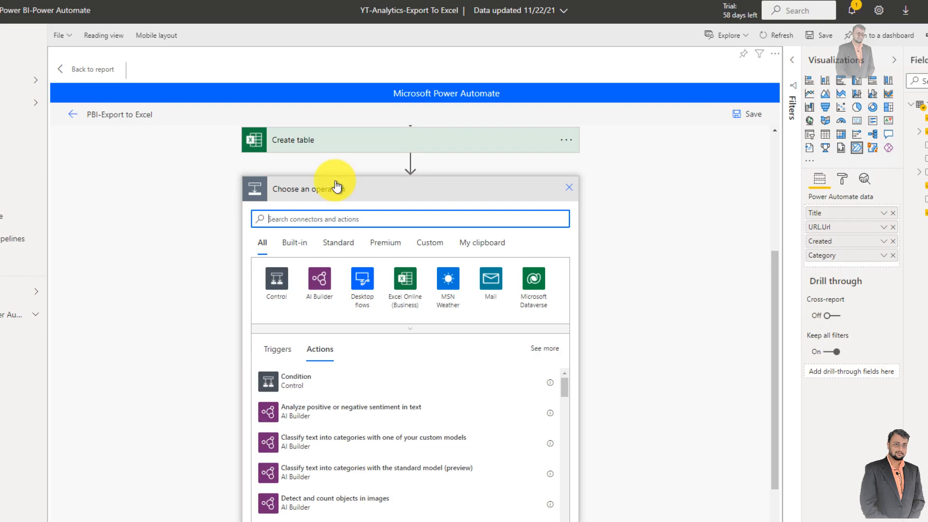
click(406, 296)
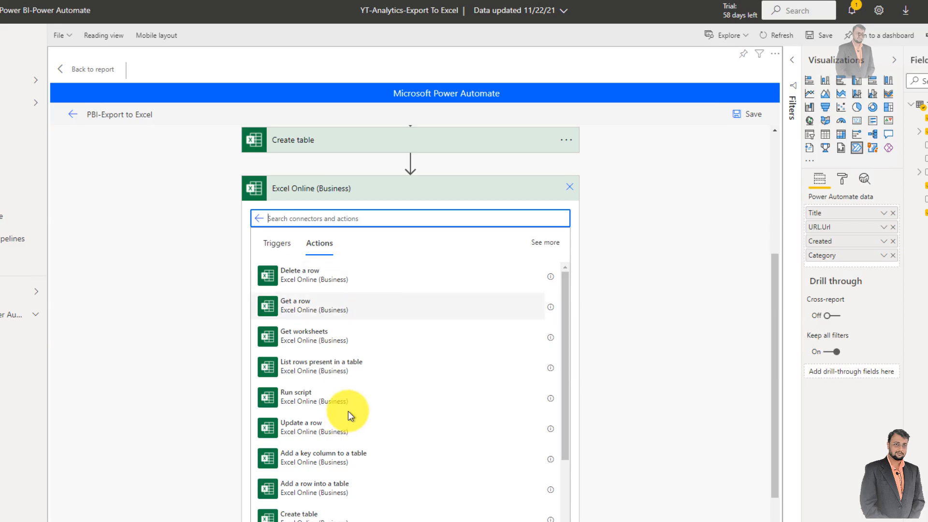
scroll(350, 394, down, 5)
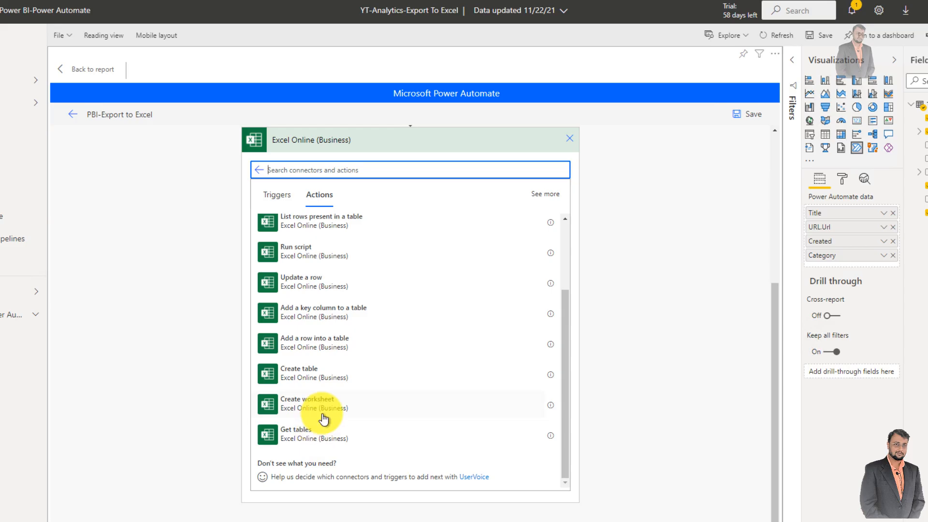
click(330, 349)
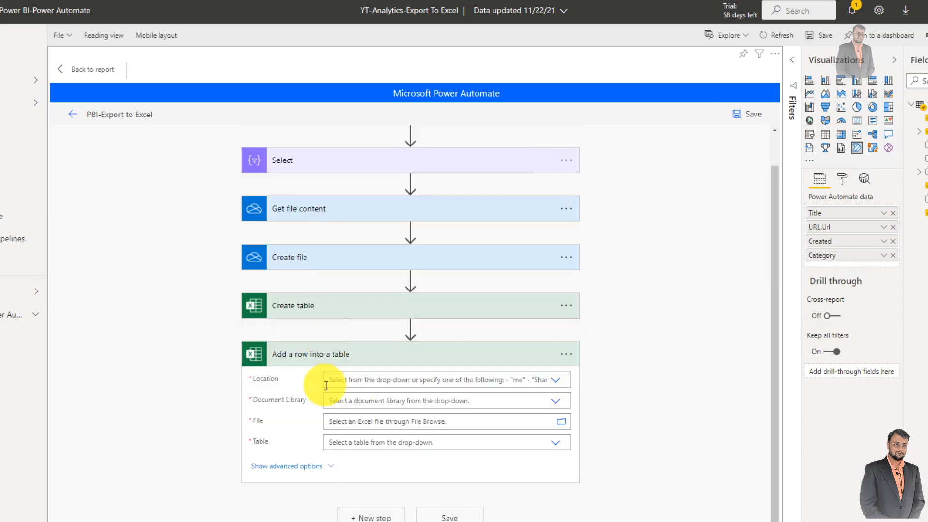
- Set the Add a row into a table action's location to OneDrive for Business and its document library to OneDrive
click(556, 380)
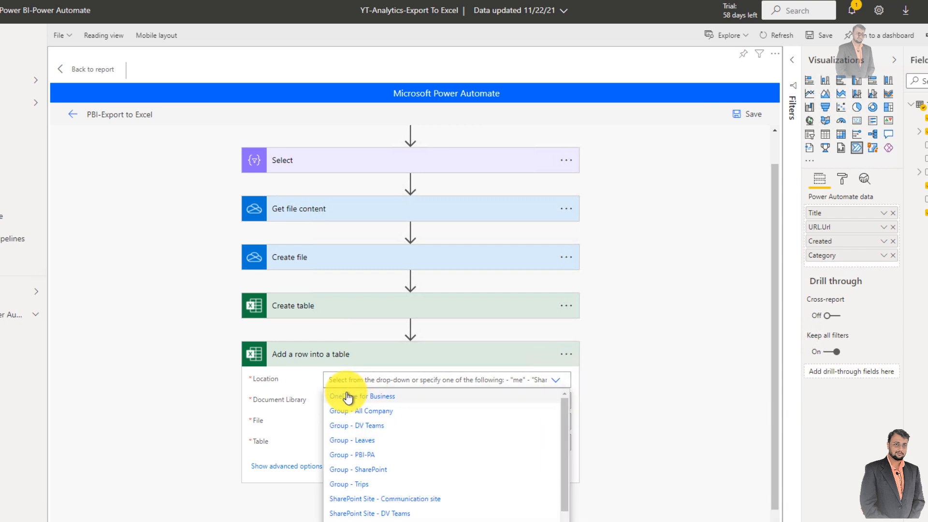
click(348, 397)
click(548, 402)
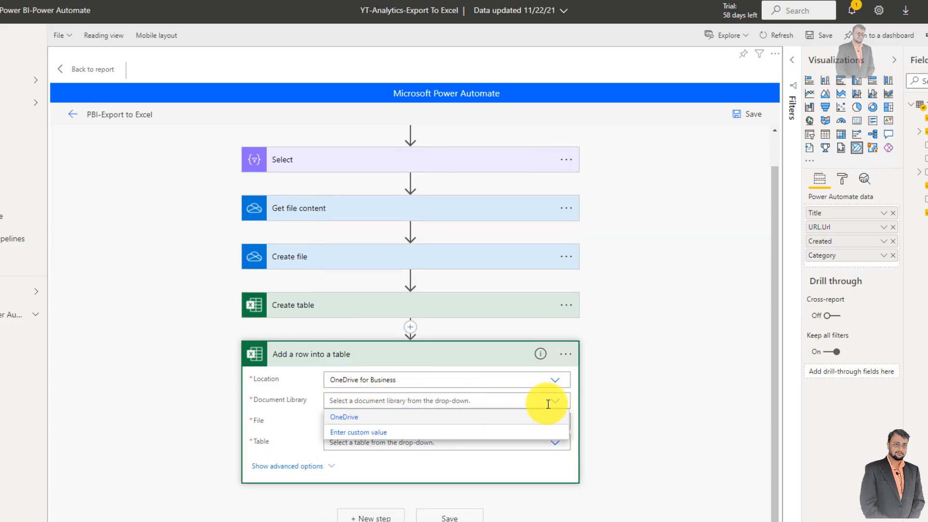
click(360, 418)
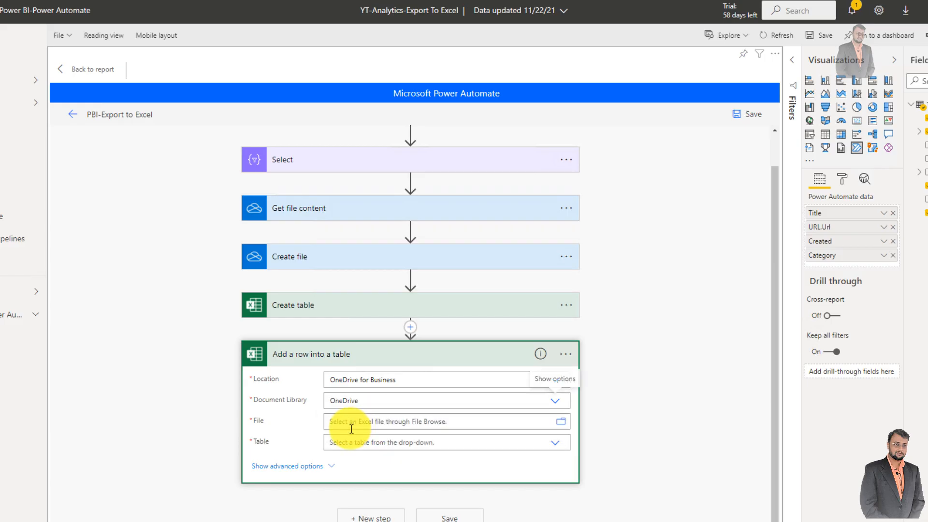
- Find the Create file action's Id output by searching for id and use it as the Add a row into a table action's file
click(351, 424)
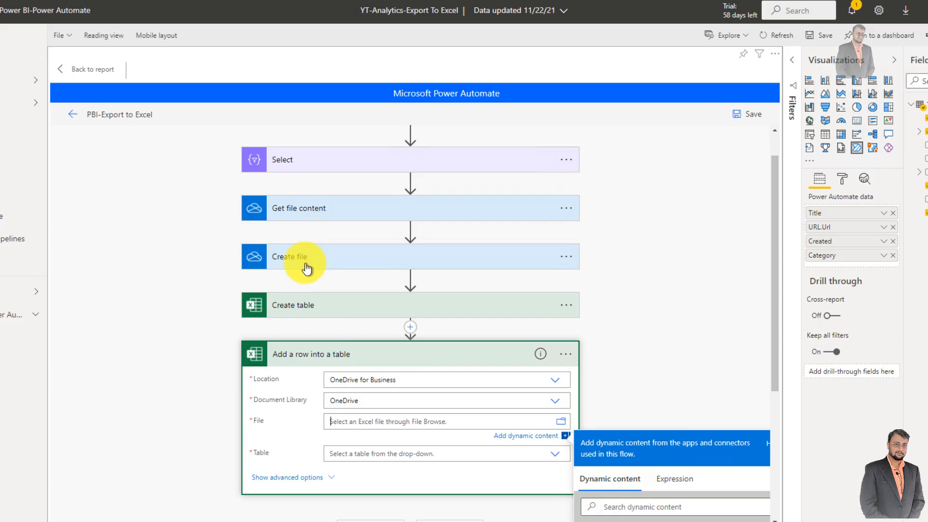
scroll(532, 425, down, 2)
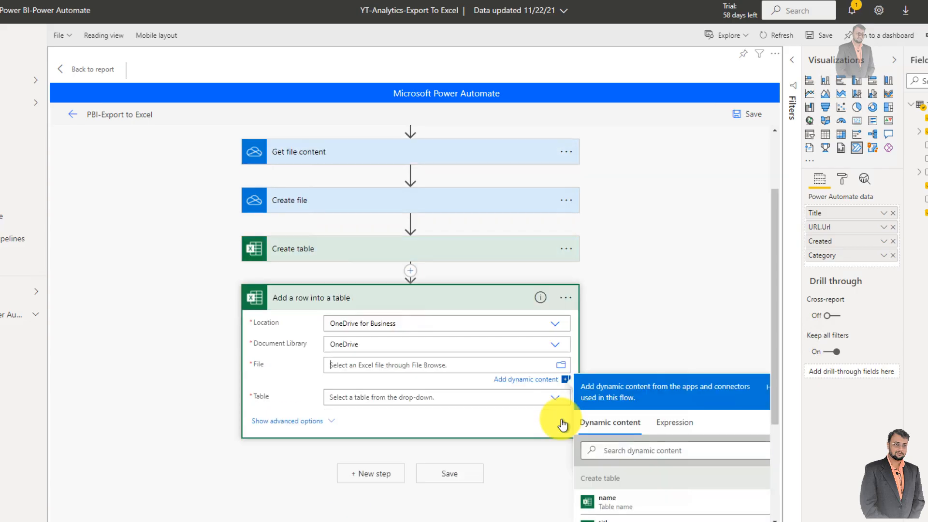
click(619, 394)
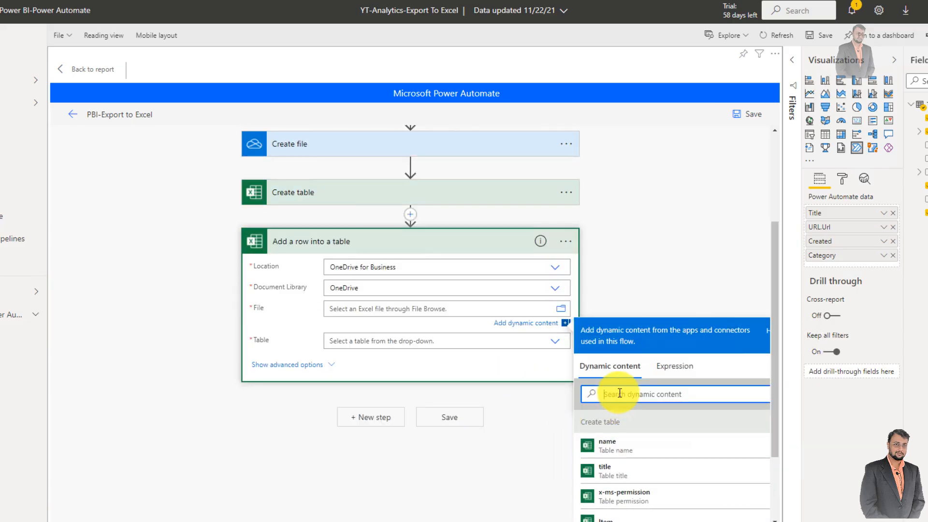
text(id)
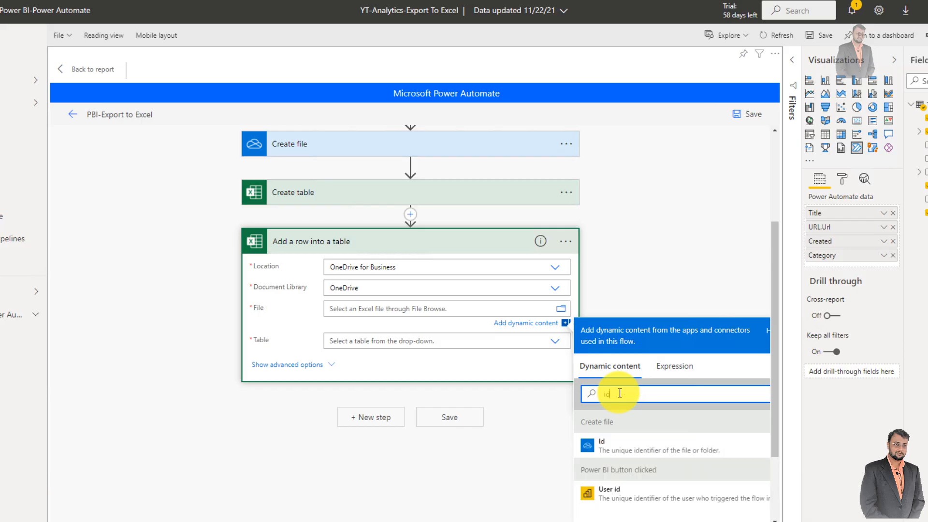
click(598, 444)
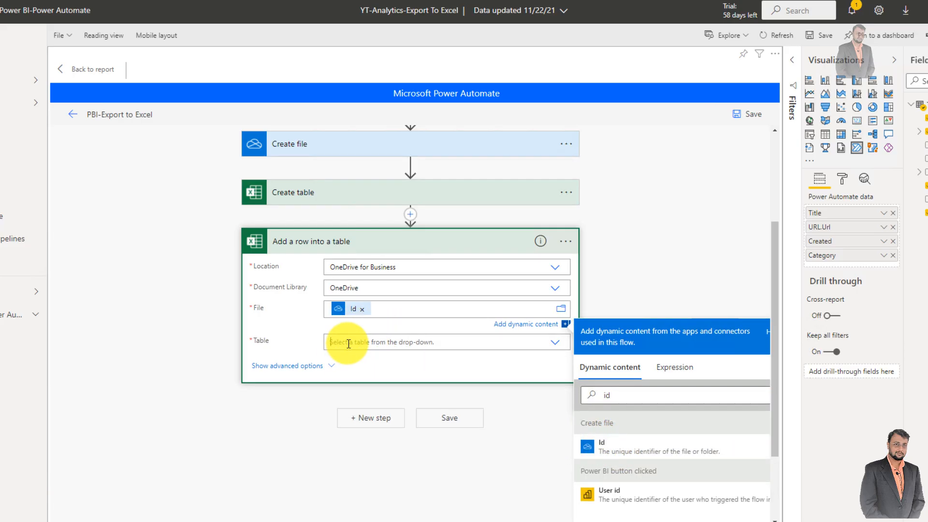
- Set the Add a row into a table action's table to a custom value using the Create table action's name output
scroll(331, 207, up, 3)
click(304, 303)
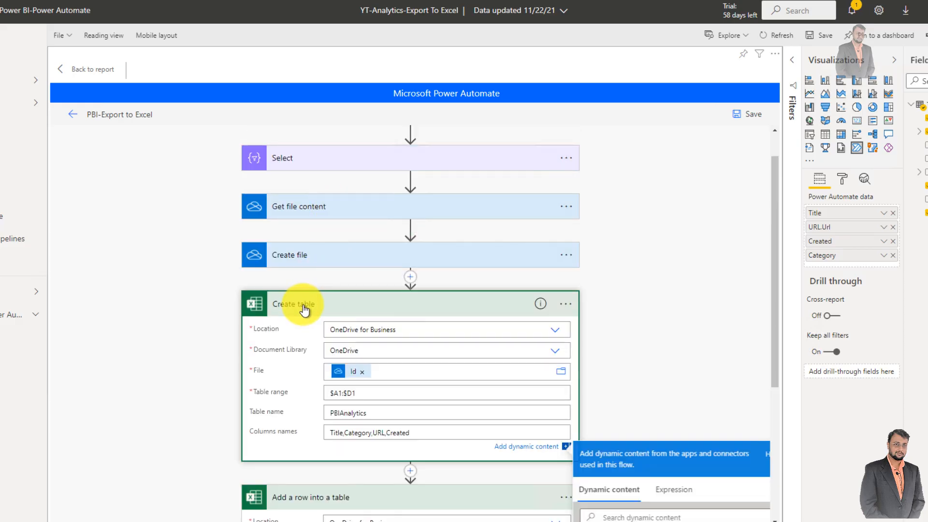
scroll(310, 295, down, 1)
scroll(376, 303, down, 3)
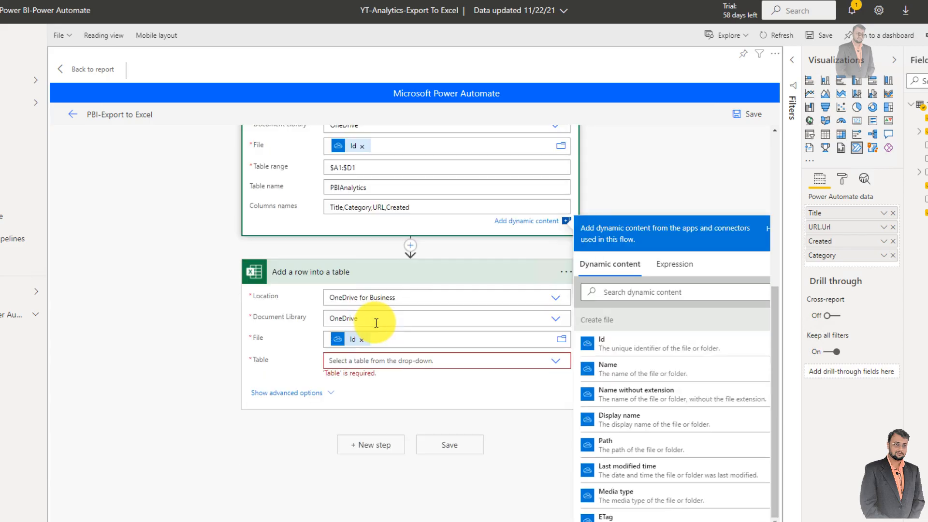
click(332, 360)
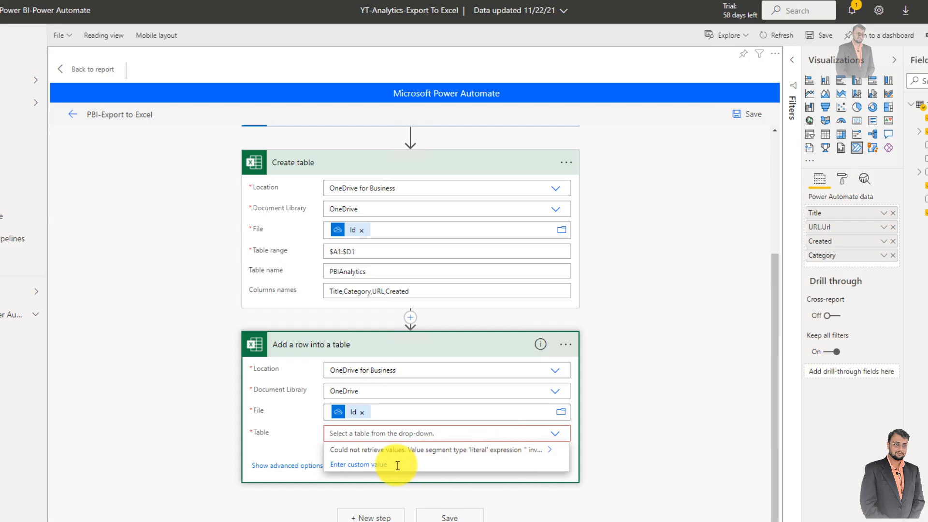
click(382, 467)
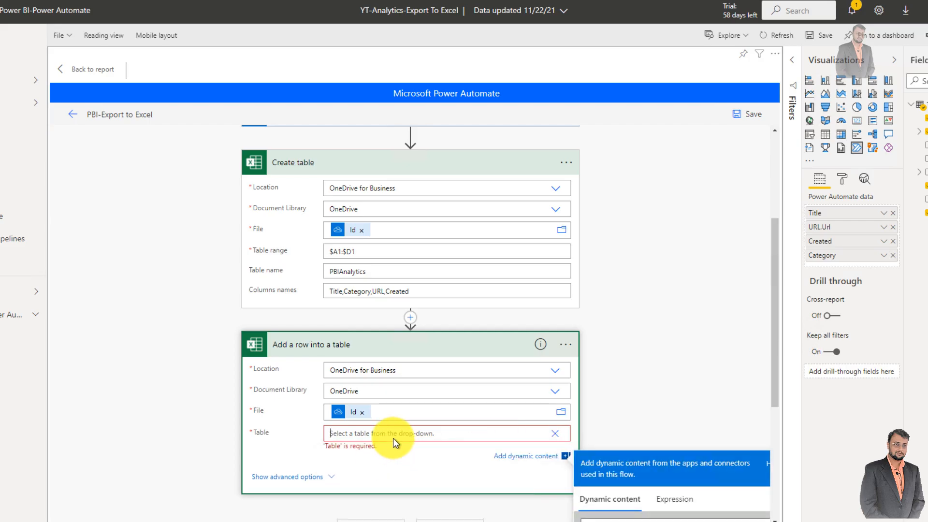
scroll(633, 365, down, 4)
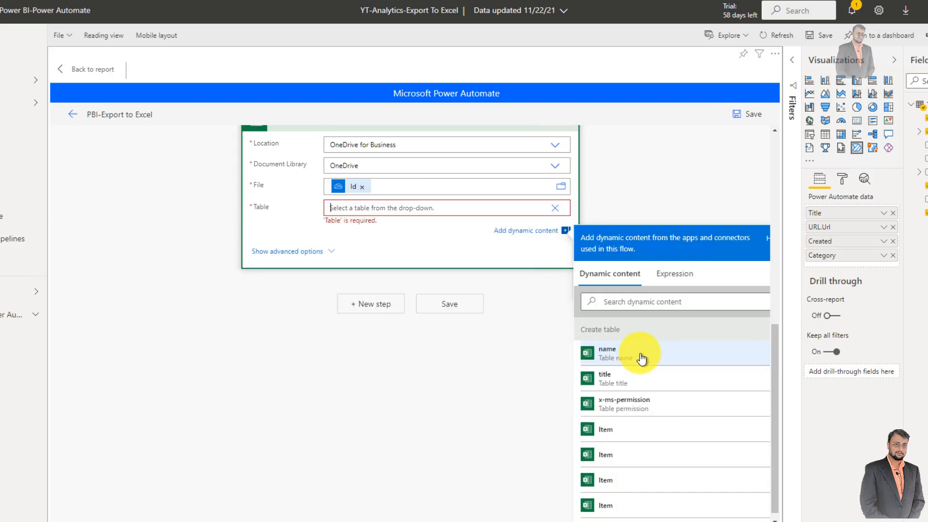
click(626, 301)
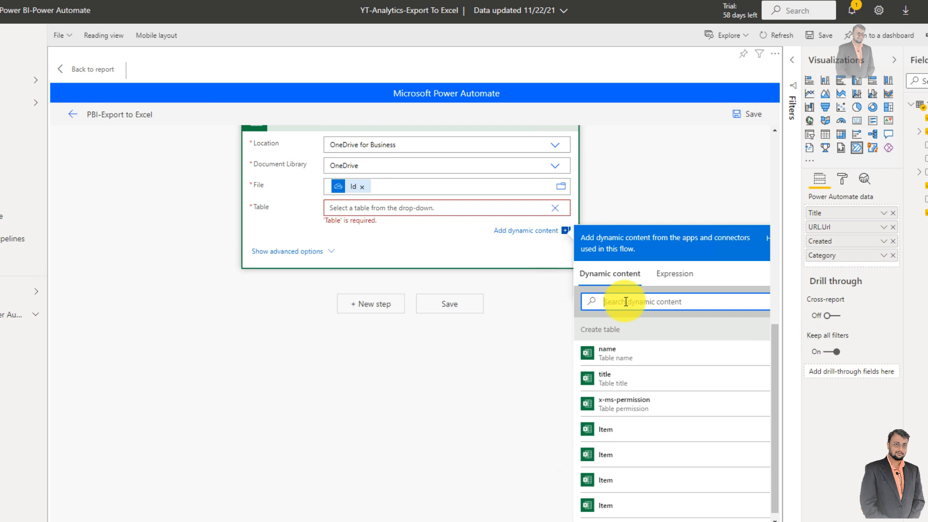
click(622, 363)
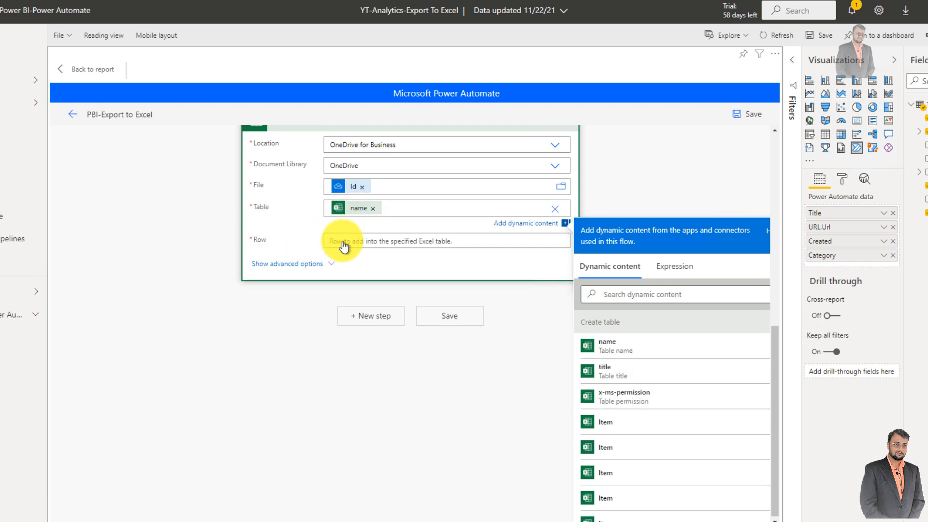
- Review the Select action's map and insert an Apply to each control between Create table and Add a row into a table
click(352, 242)
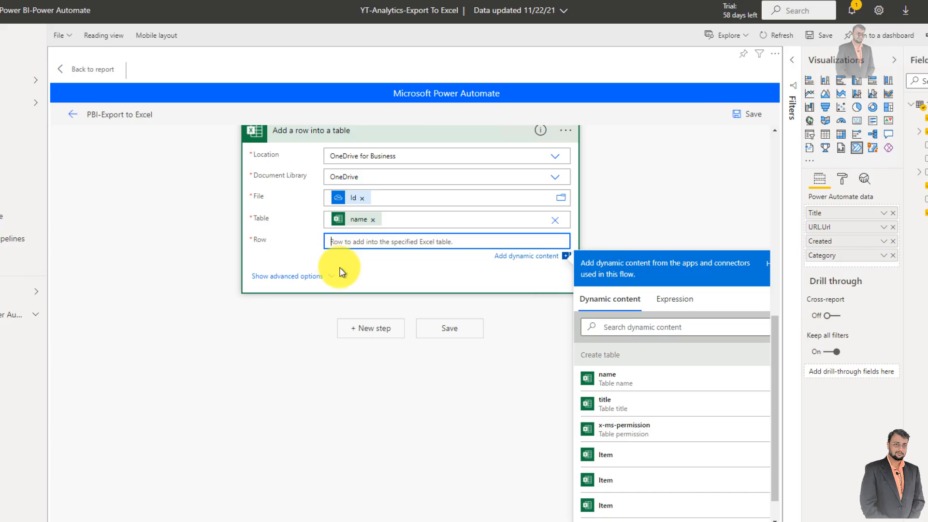
scroll(340, 272, up, 8)
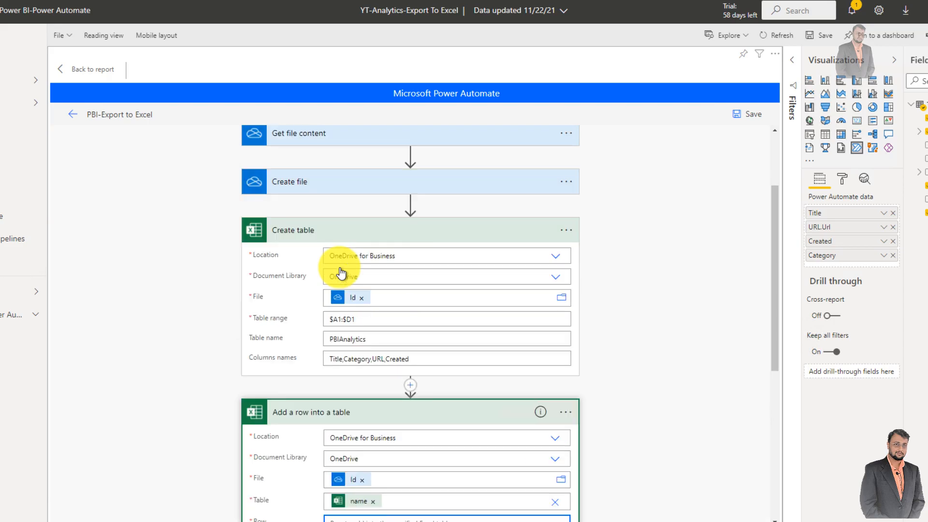
click(297, 199)
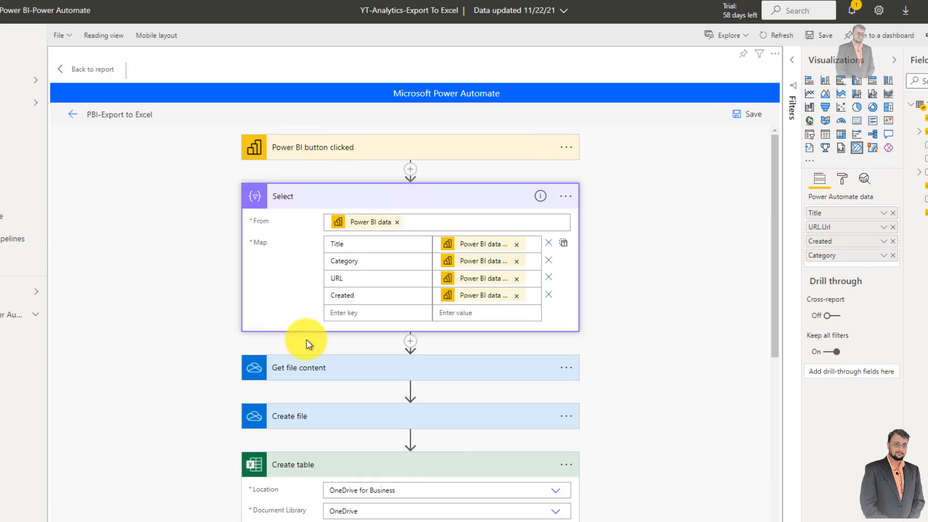
scroll(307, 339, down, 5)
scroll(393, 423, down, 2)
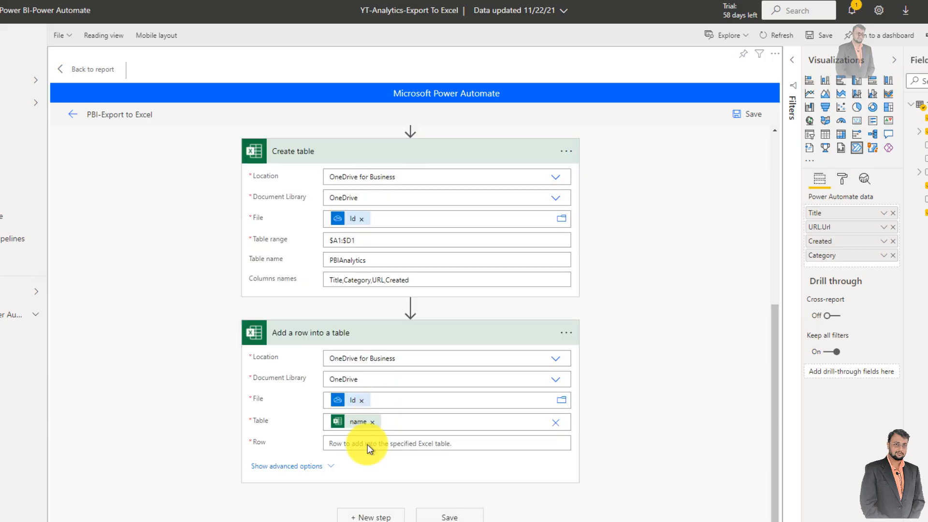
click(410, 306)
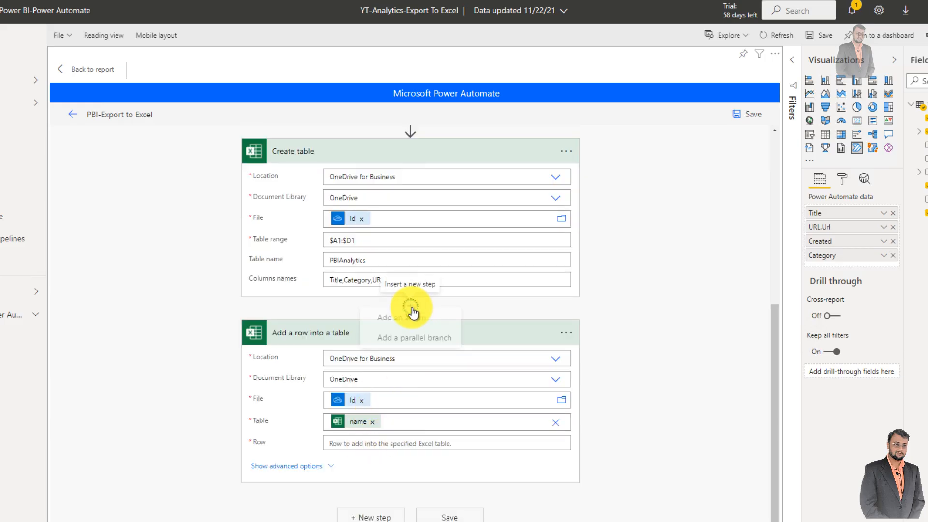
click(402, 329)
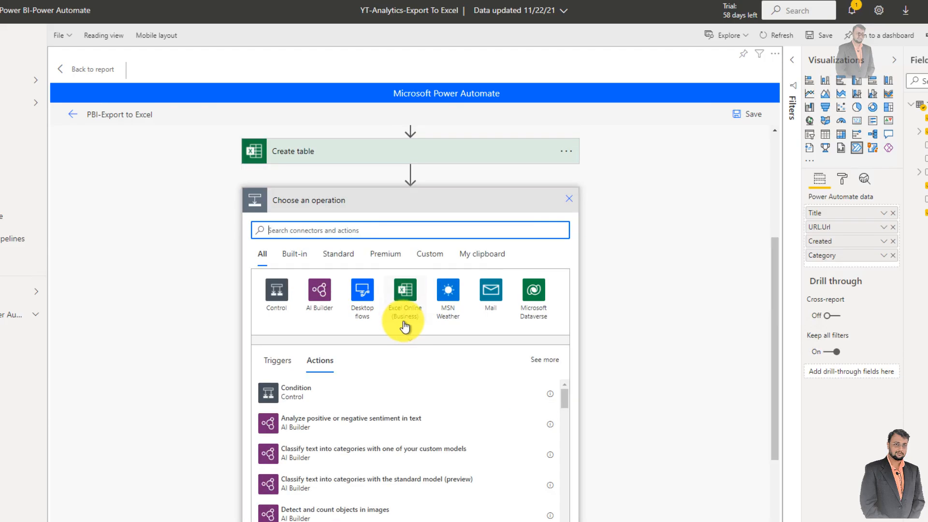
text(app)
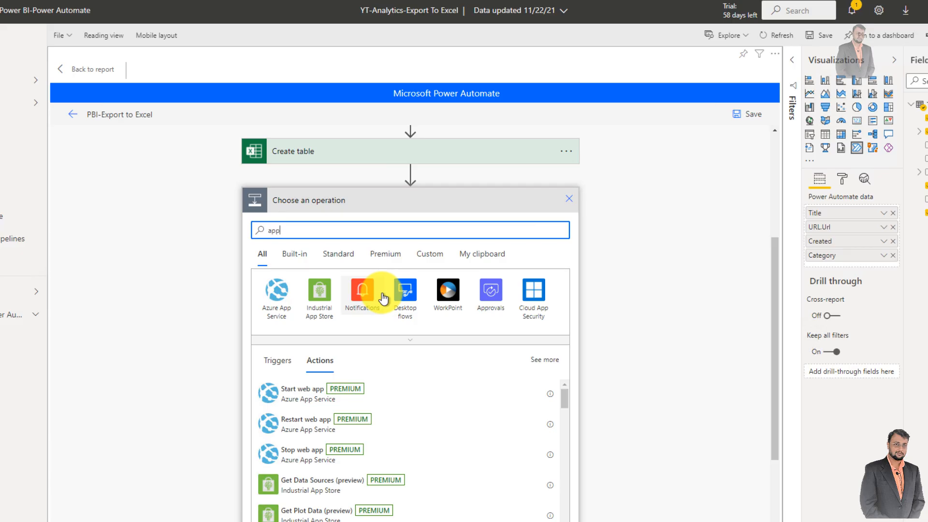
text(ly to)
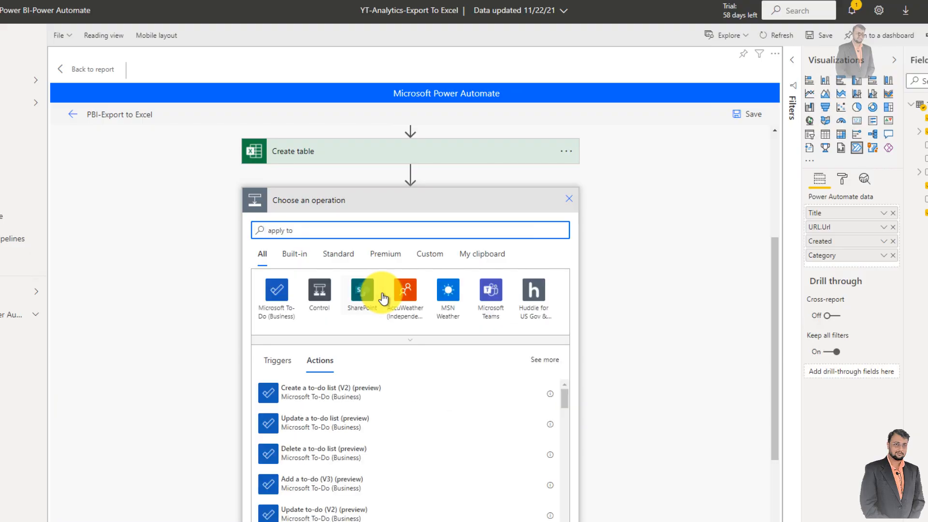
click(317, 293)
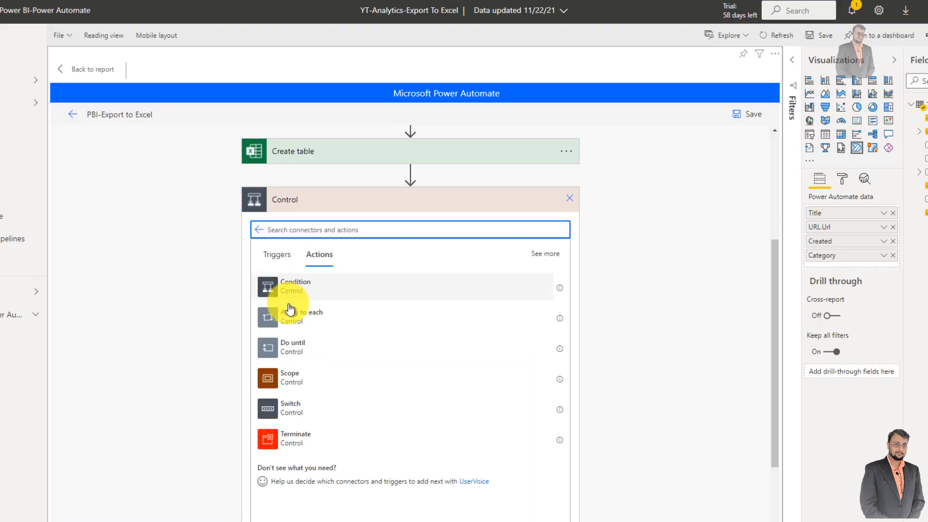
click(300, 317)
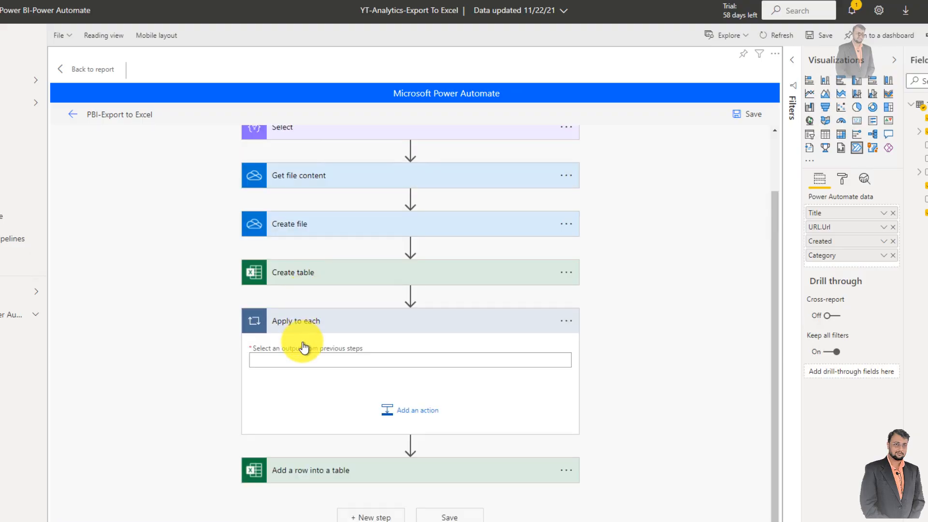
- Find the Select action's Output by searching for ou and use it as the Apply to each input
click(303, 360)
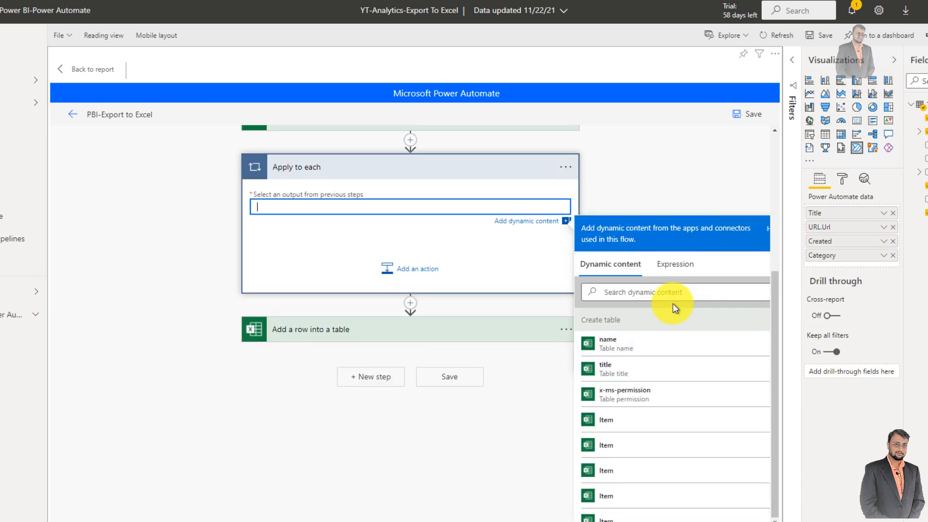
click(672, 293)
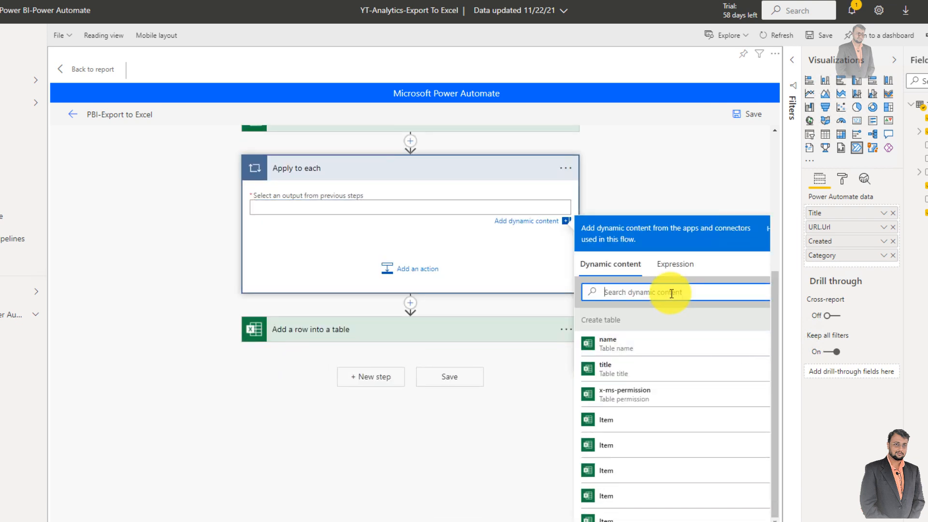
text(ou)
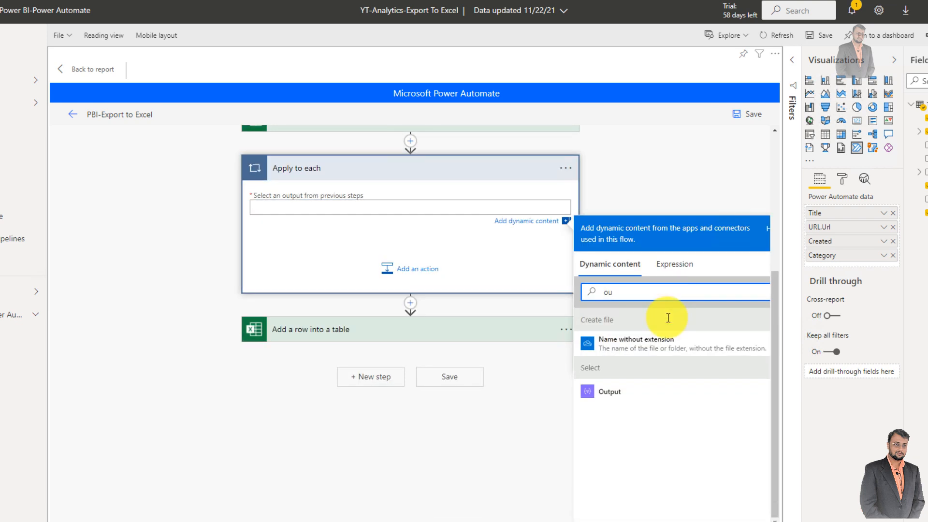
click(597, 394)
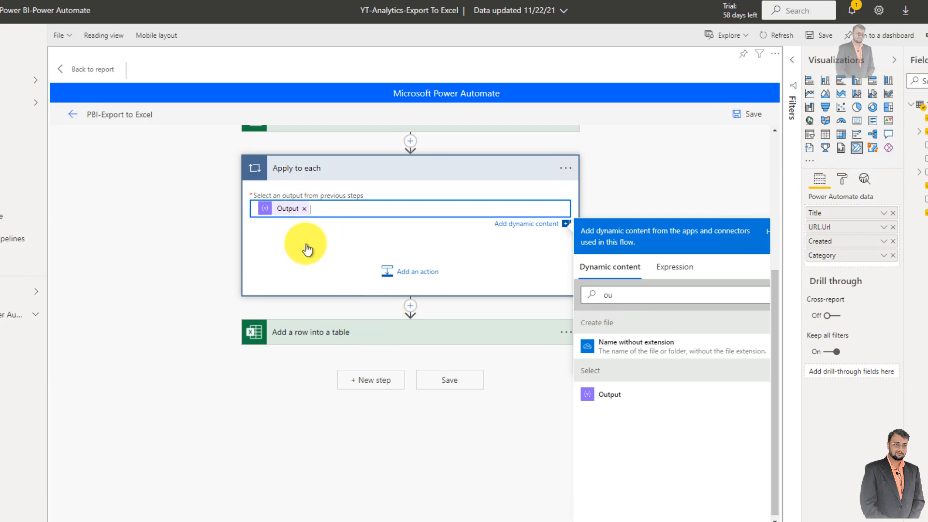
click(311, 278)
- Move the Add a row into a table action inside the Apply to each loop and expand its settings
scroll(328, 314, up, 3)
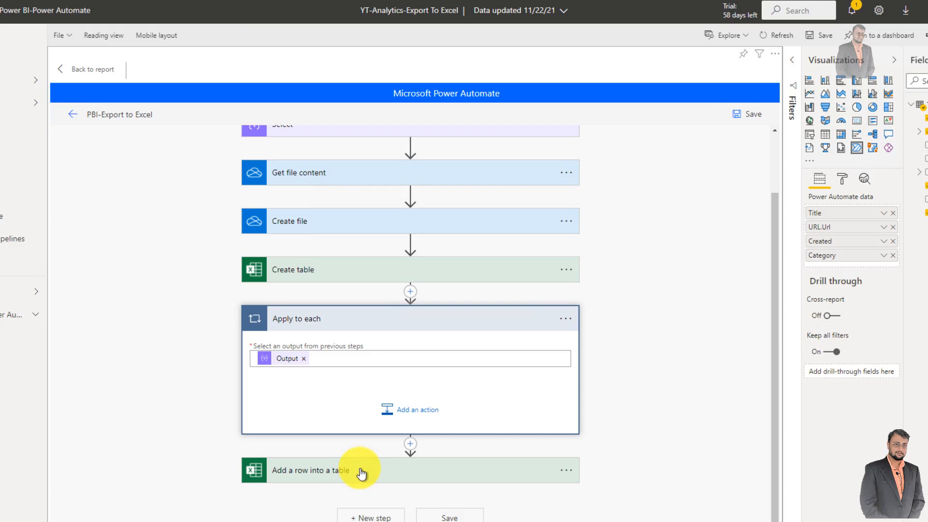
drag(360, 471, 372, 385)
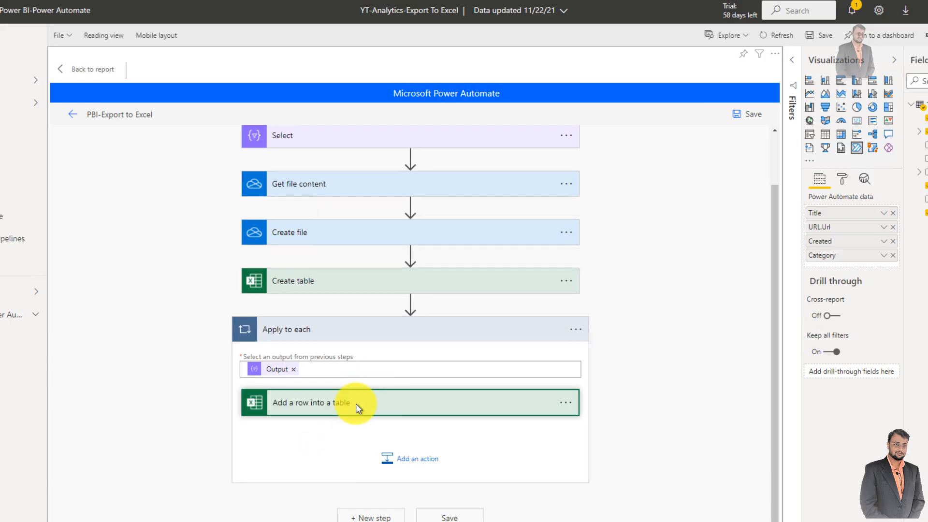
click(362, 409)
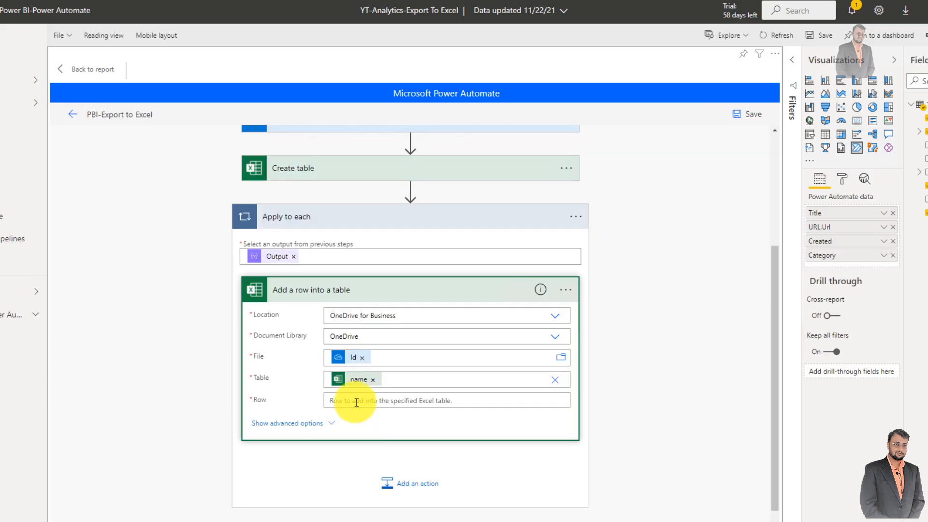
- Set the Add a row into a table action's row to Apply to each's Current item and collapse the loop
click(356, 402)
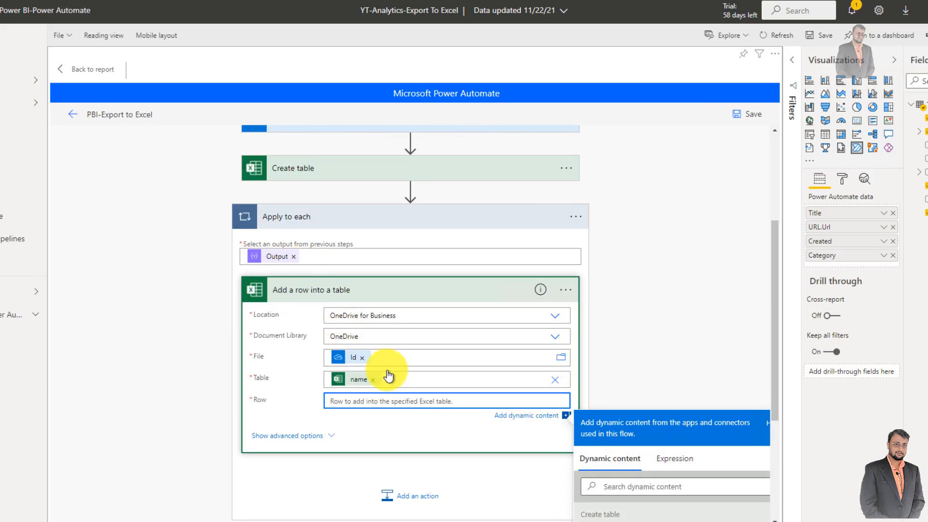
scroll(434, 383, down, 5)
scroll(664, 421, down, 4)
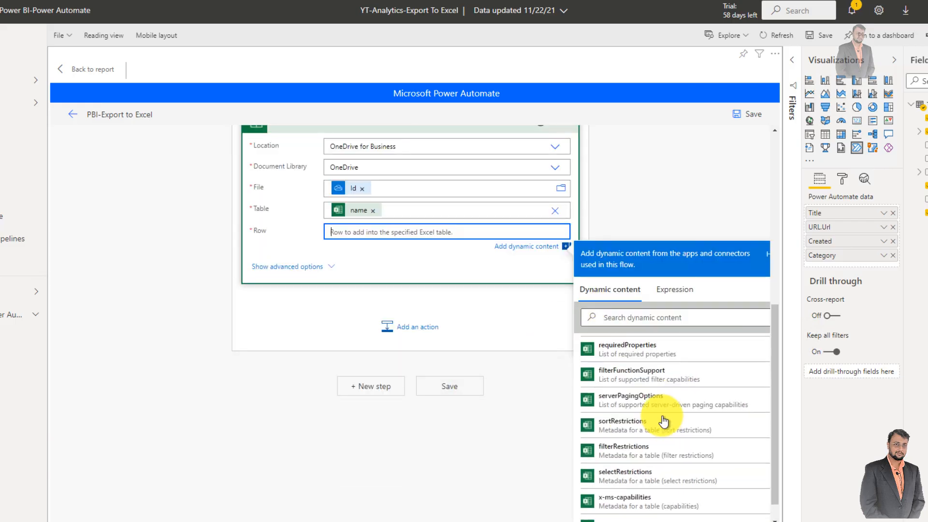
scroll(664, 421, down, 10)
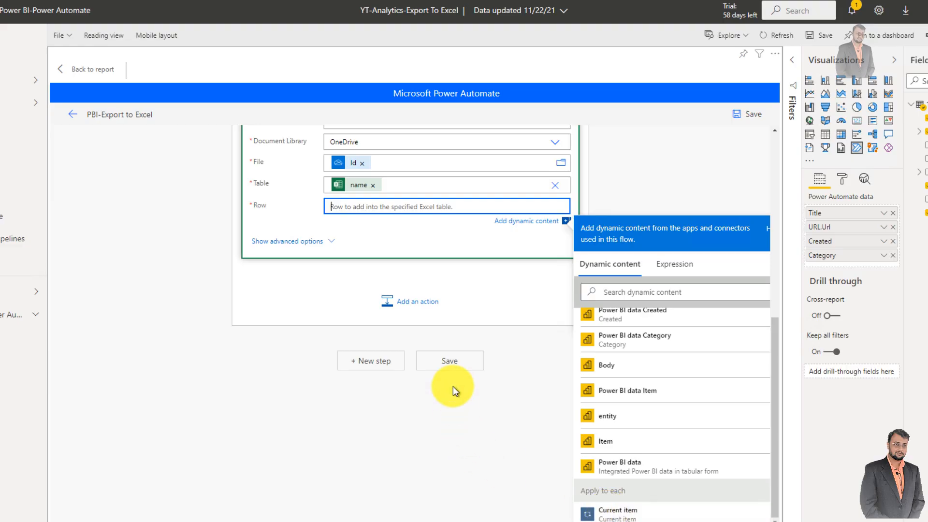
scroll(454, 389, up, 1)
scroll(686, 432, down, 1)
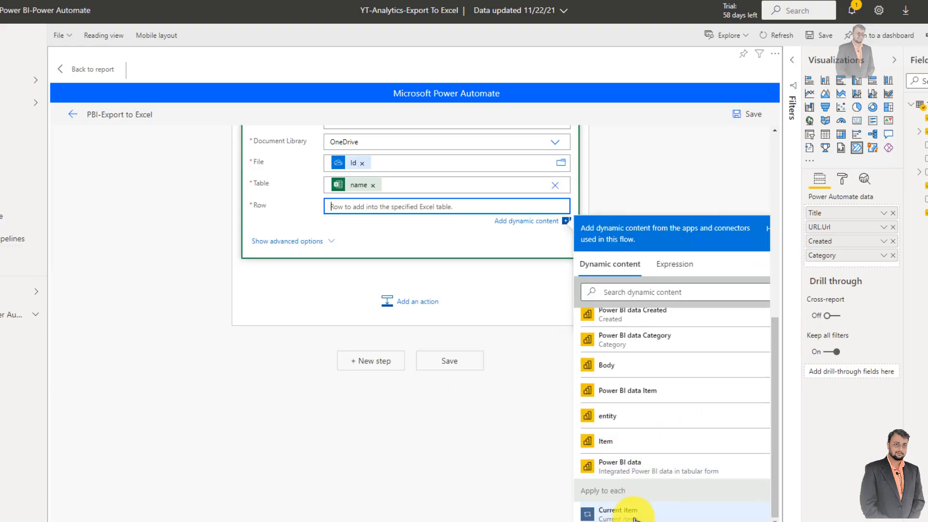
click(648, 505)
scroll(463, 283, up, 2)
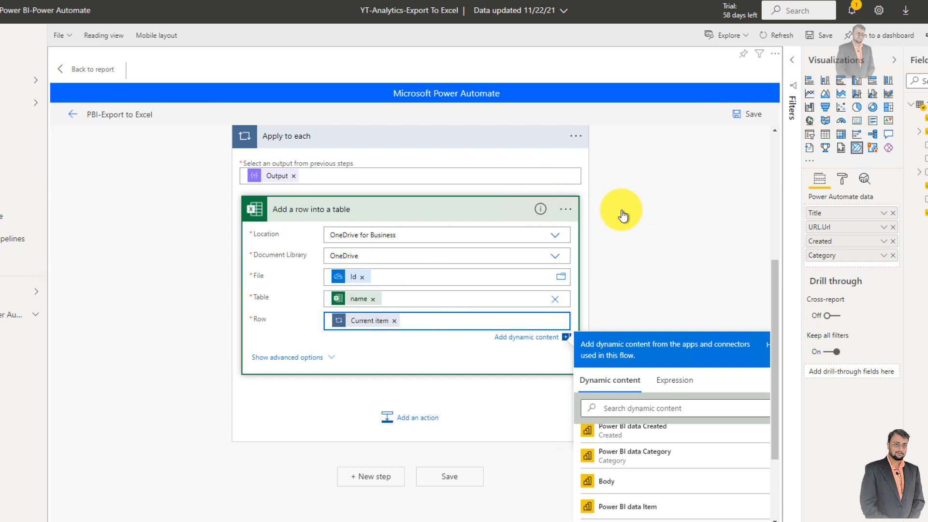
scroll(223, 357, up, 5)
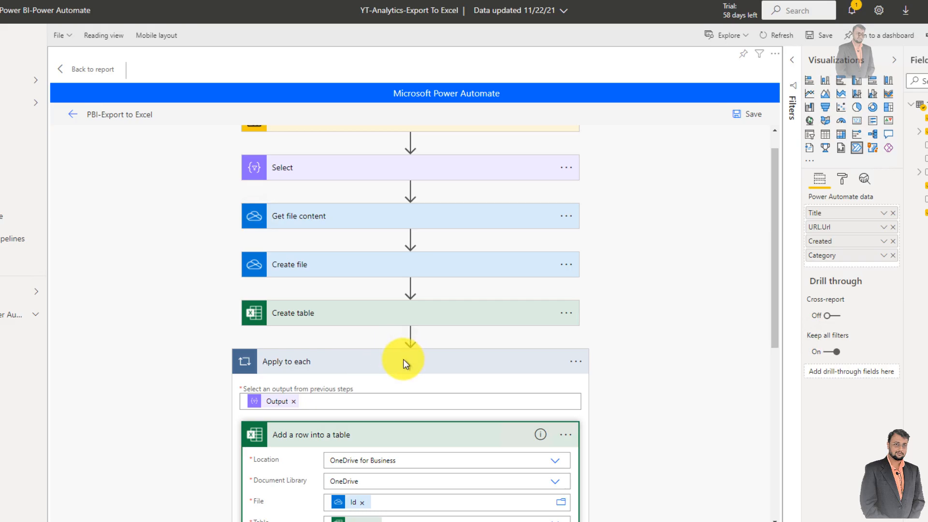
click(403, 360)
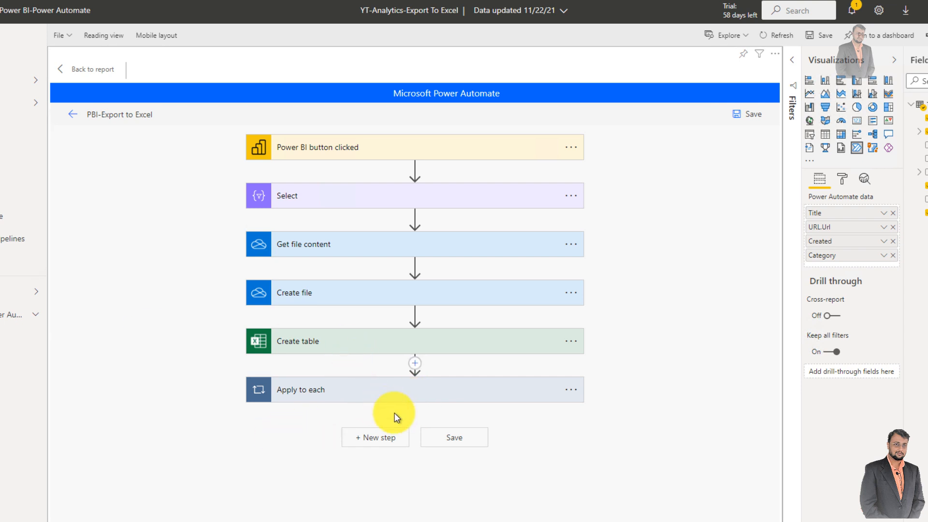
- Search for send and add the Office 365 Outlook action Send an email (V2) after Apply to each
click(379, 442)
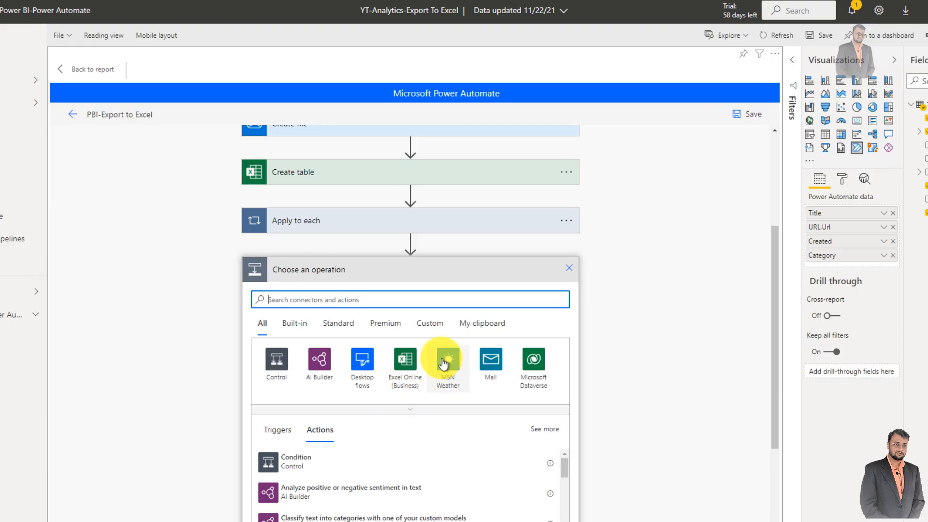
text(s)
key(BackSpace)
text(se)
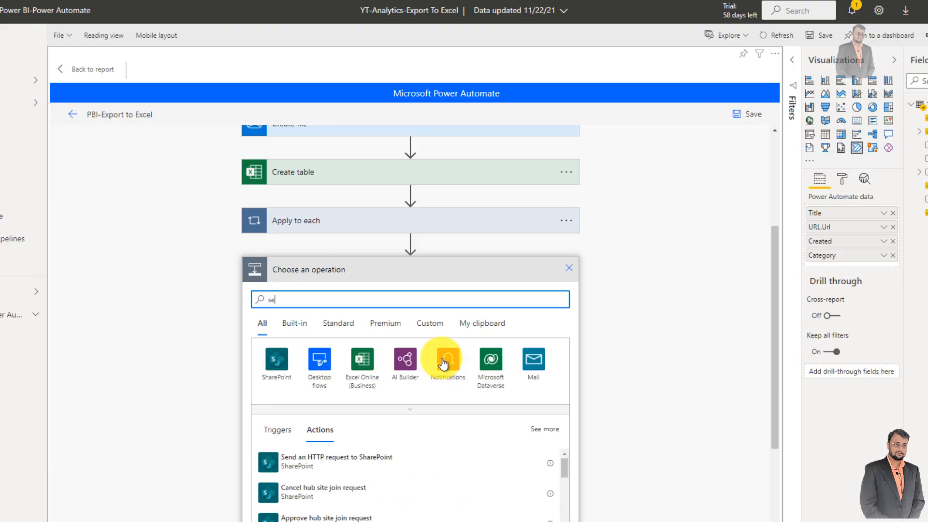
text(nd)
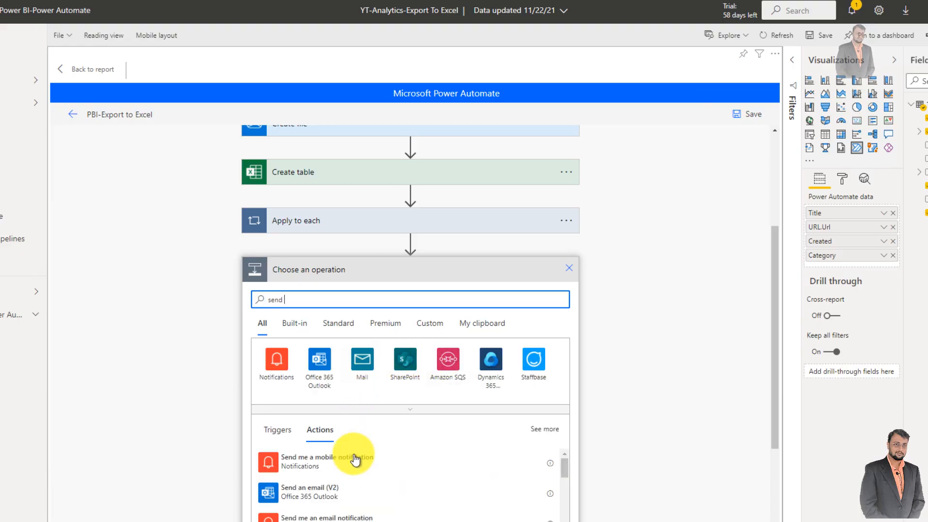
click(343, 492)
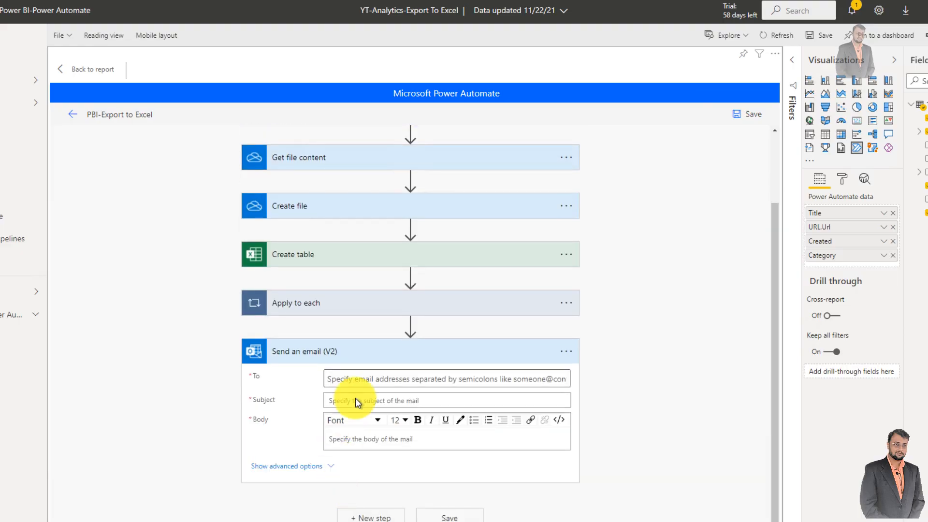
- Set the email's recipient by searching for dh and picking the first suggested person
click(373, 379)
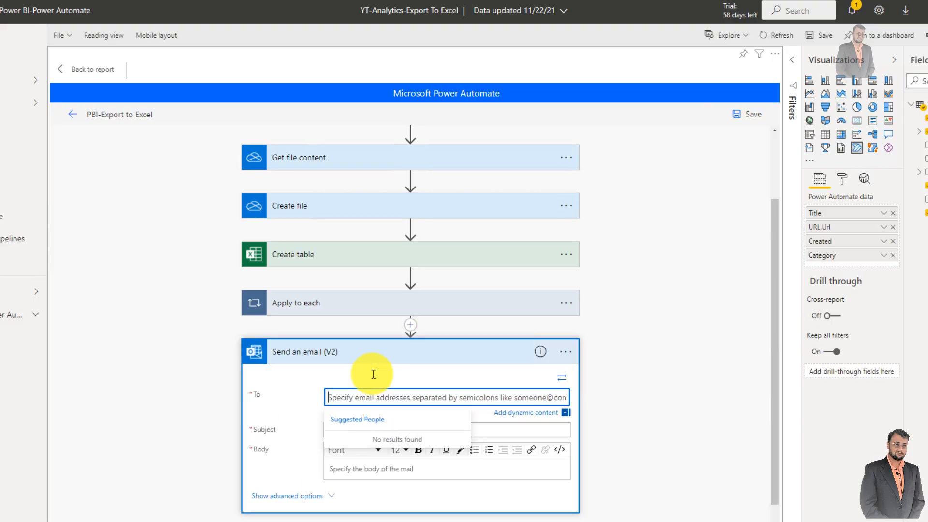
text(dh)
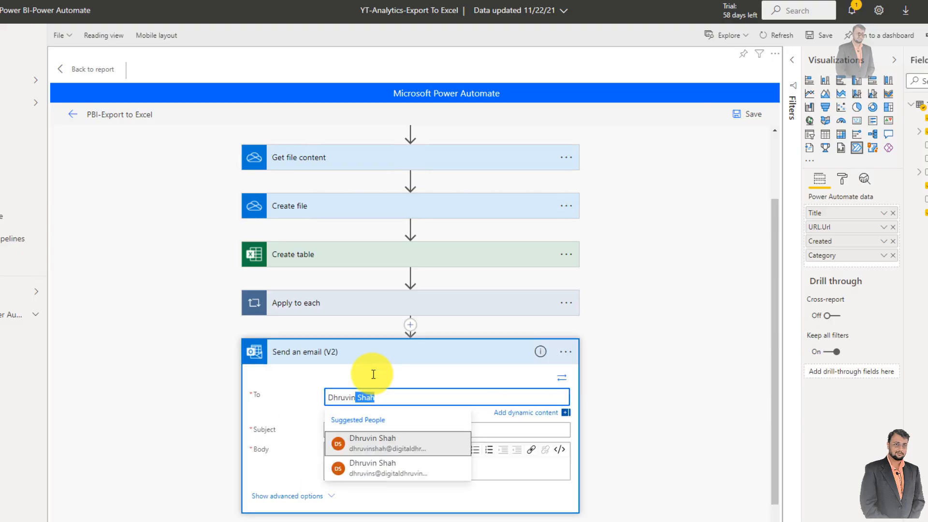
click(399, 442)
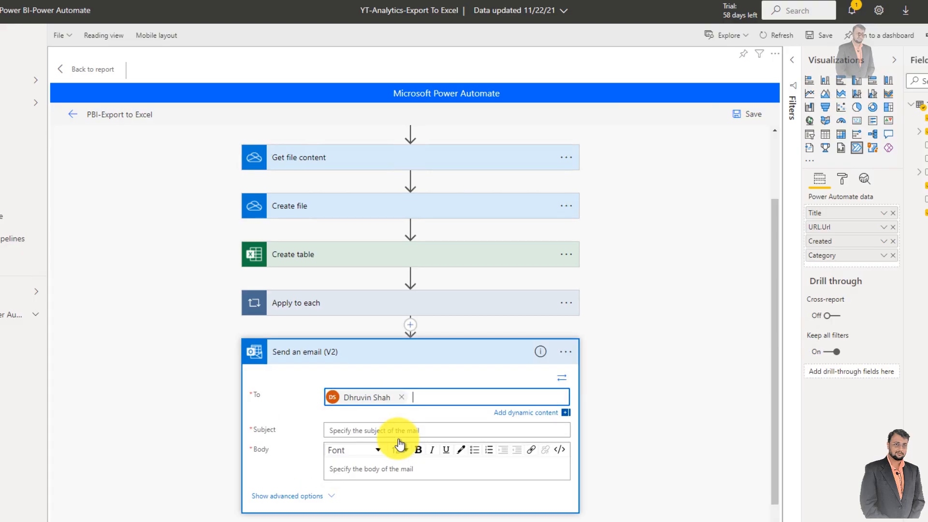
- Set the email subject to PBI Analytics - followed by the expression formatDateTime(utcNow(),'dd/MM/yyyy hh:mm:ss')
click(380, 430)
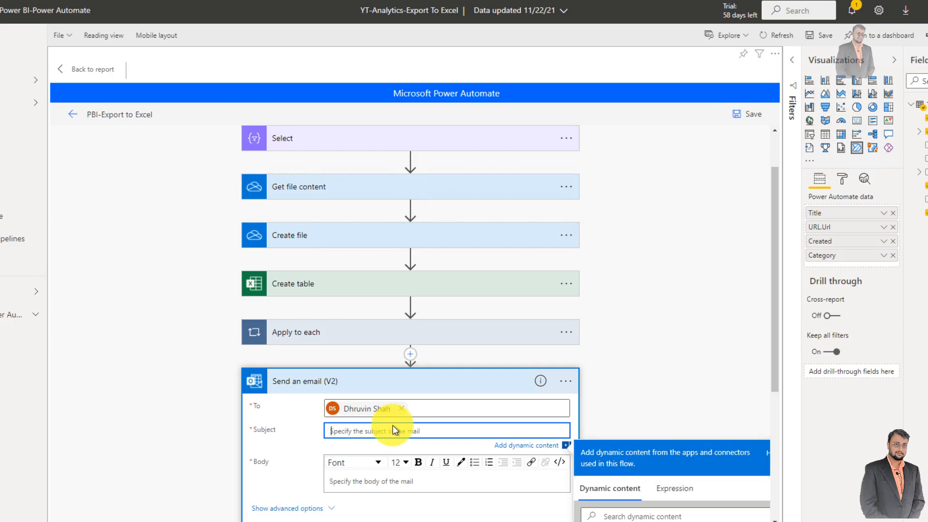
text(PBI Analytics -)
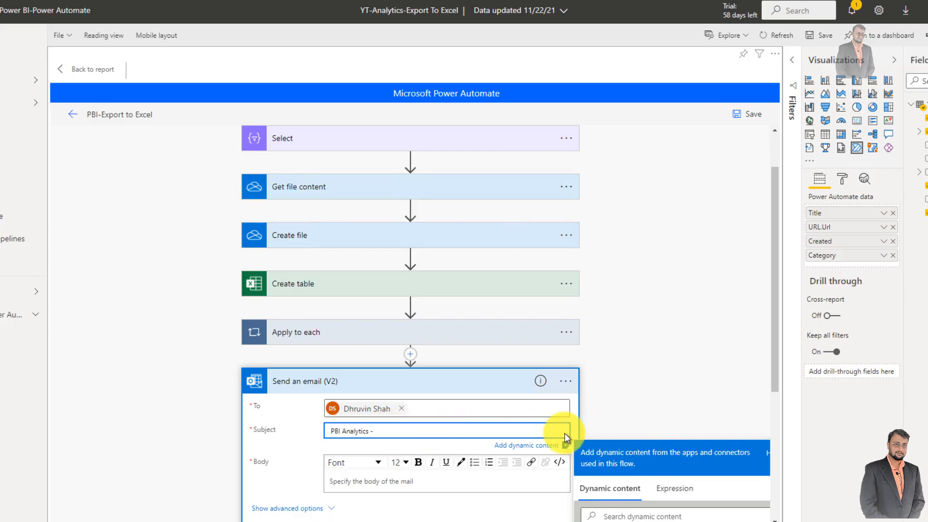
scroll(565, 433, down, 2)
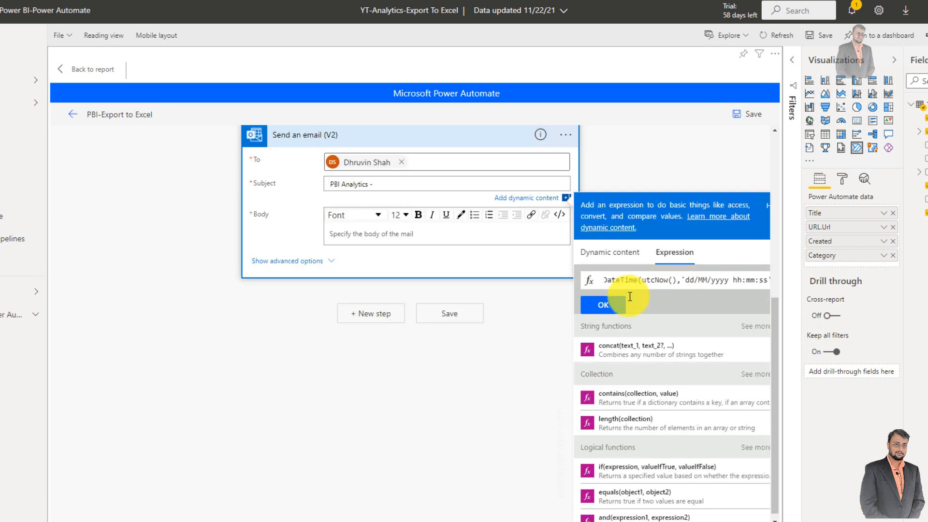
drag(677, 280, 825, 284)
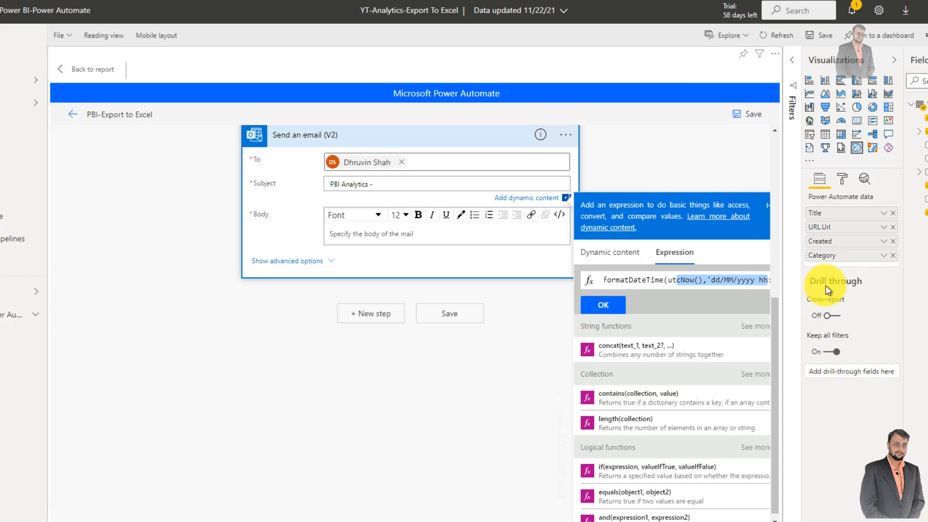
drag(708, 280, 773, 282)
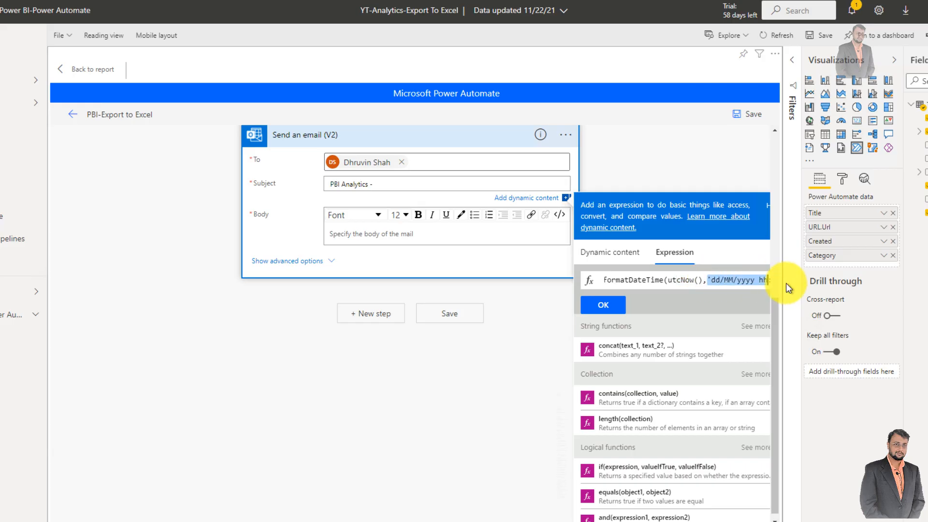
click(603, 306)
- Paste Hello and Please find latest Excel Export! on separate lines as the email body
click(365, 259)
scroll(365, 260, up, 4)
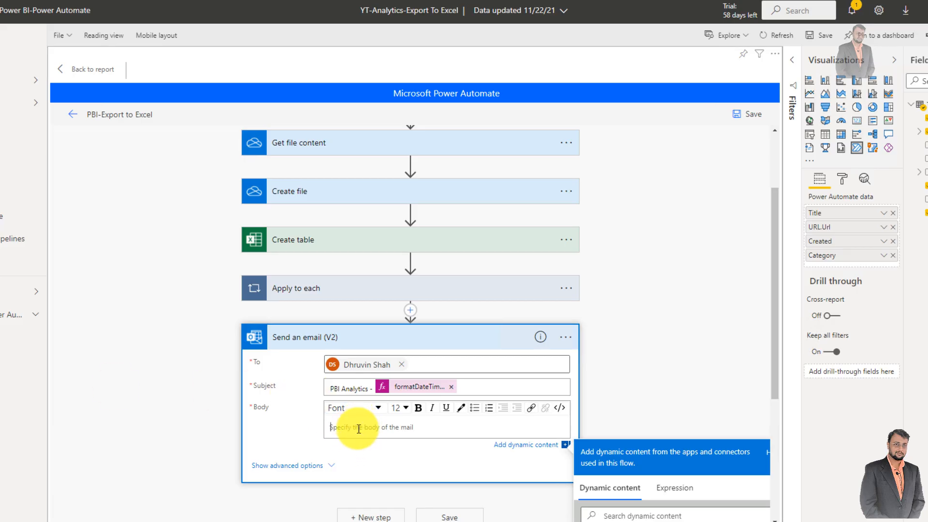
text(Hello Please find latest Excel Export!)
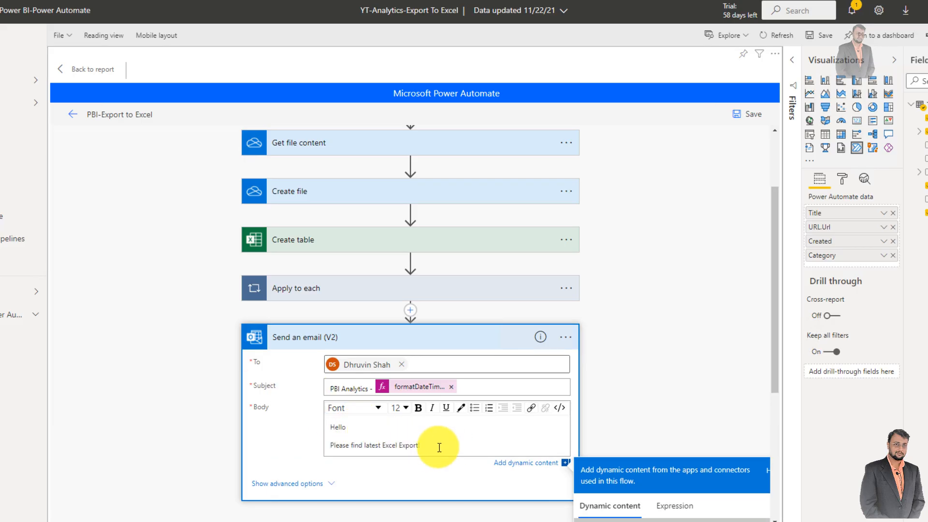
- Show the email's advanced options and set the first attachment's name to Create file's Name, searching for name
scroll(476, 415, down, 1)
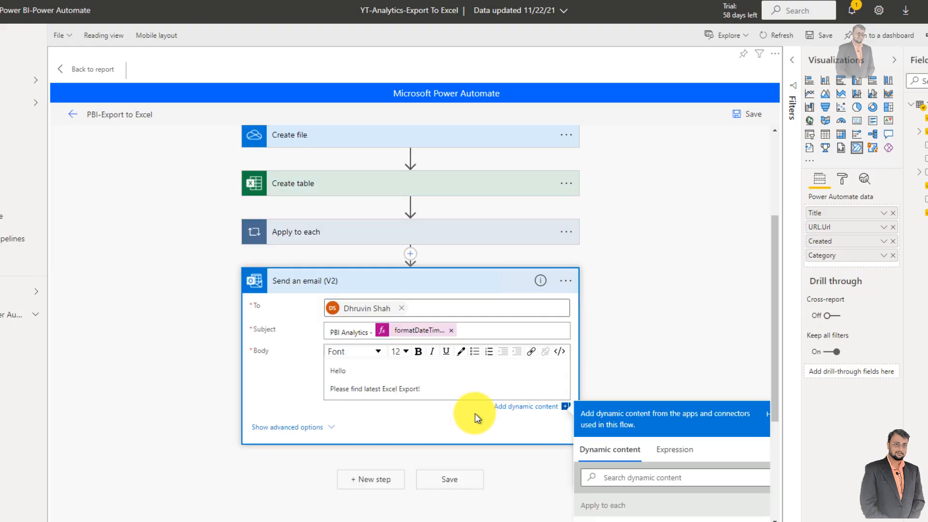
click(329, 427)
scroll(330, 427, down, 3)
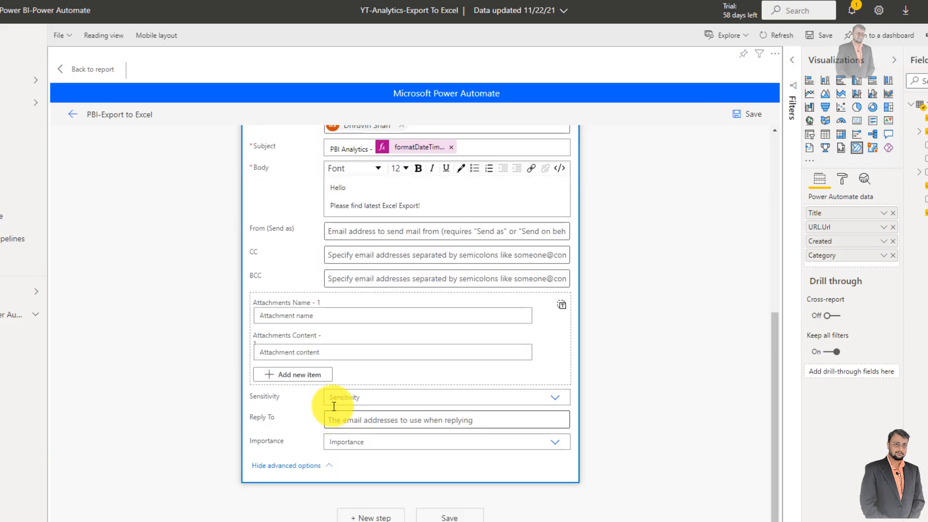
click(314, 315)
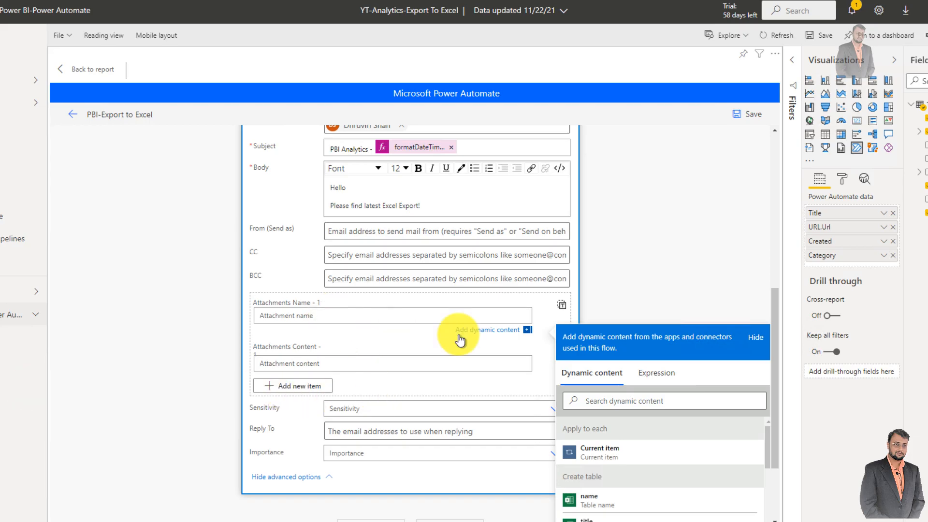
click(632, 400)
scroll(775, 387, down, 3)
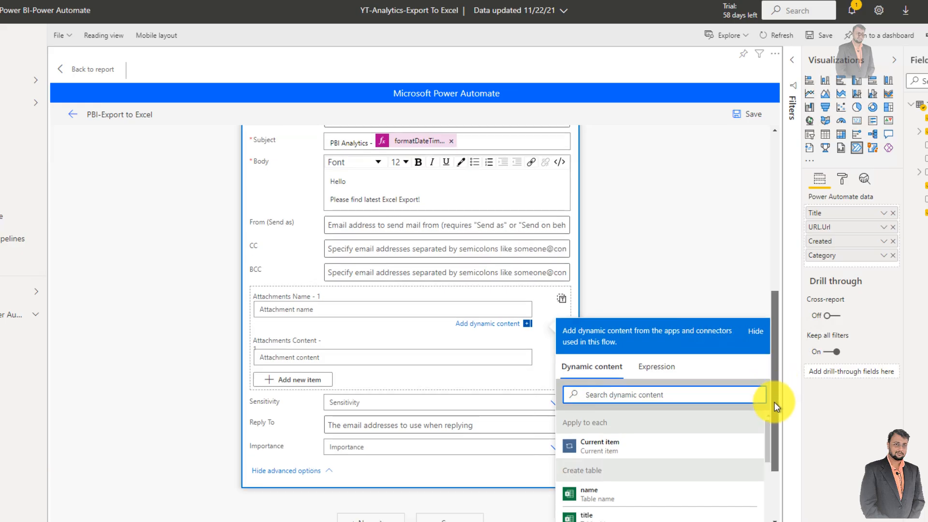
text(name)
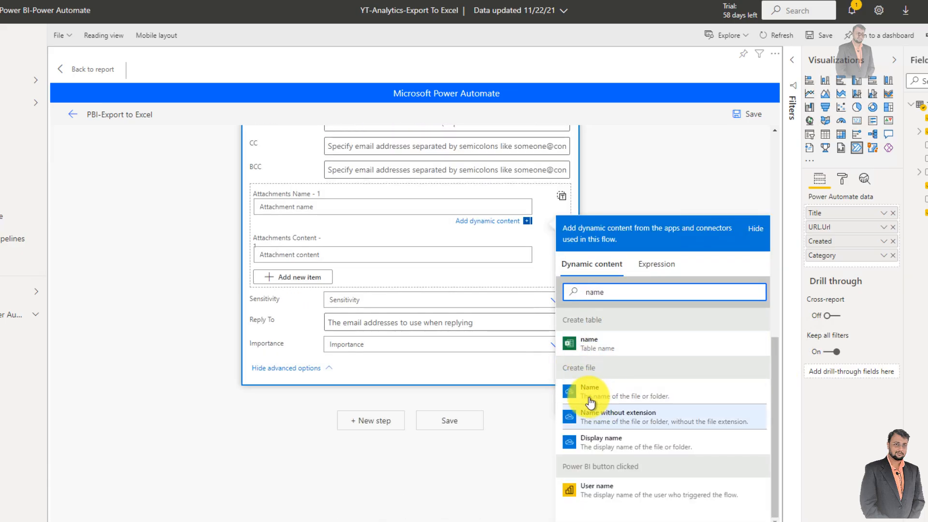
click(599, 390)
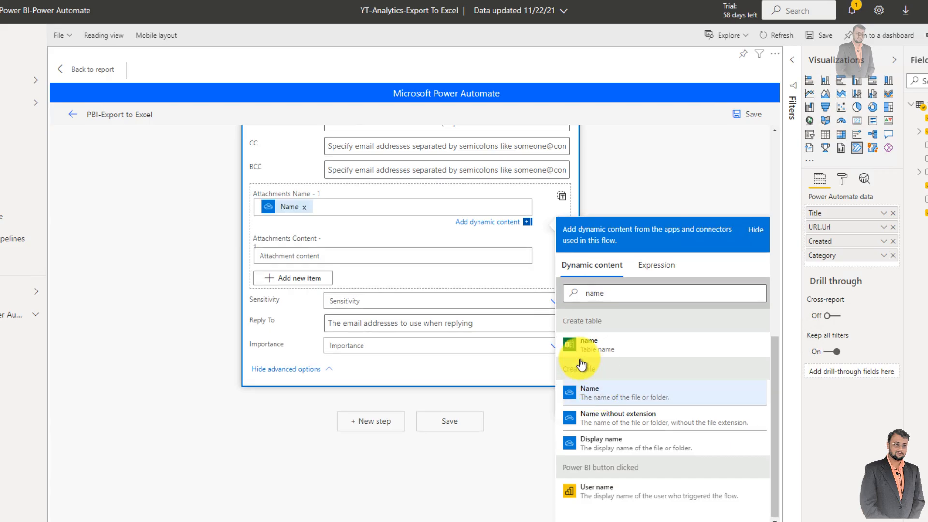
click(315, 256)
text(file)
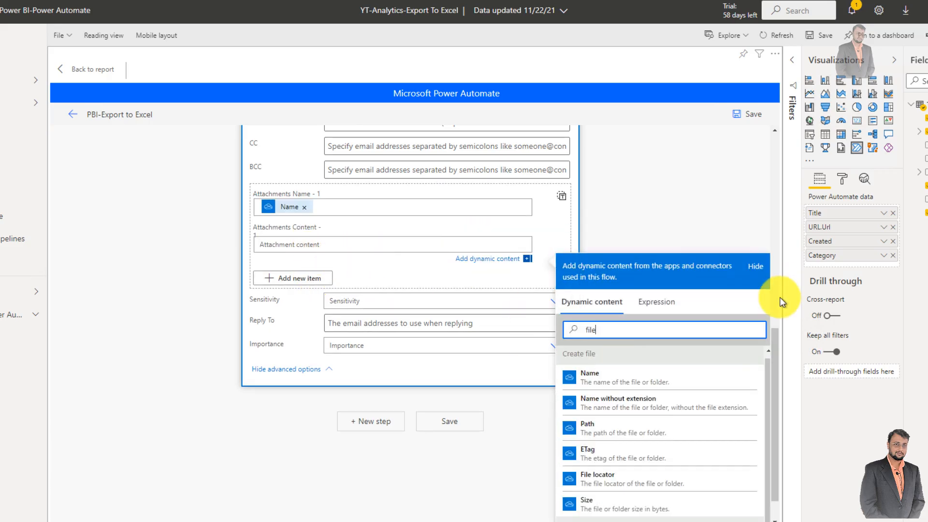
click(648, 238)
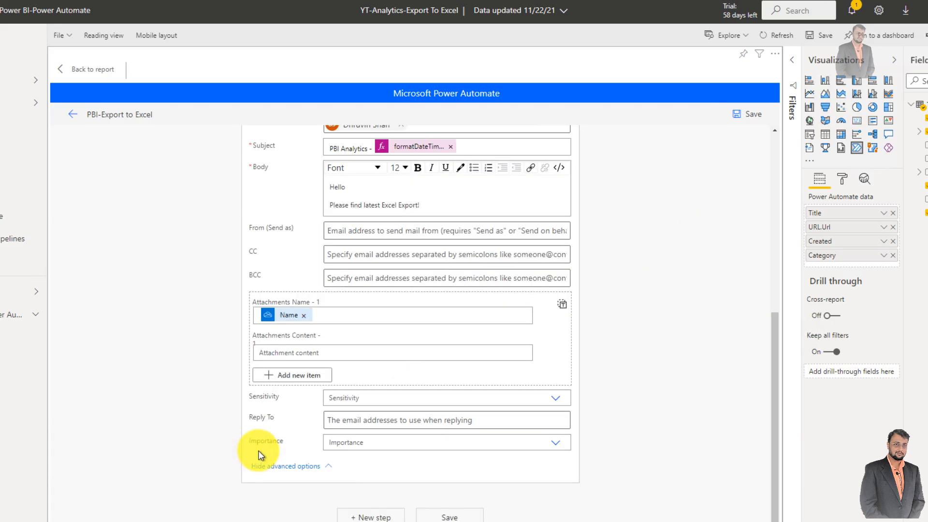
- Add the OneDrive for Business action Get file content between Apply to each and Send an email (V2)
scroll(331, 351, up, 3)
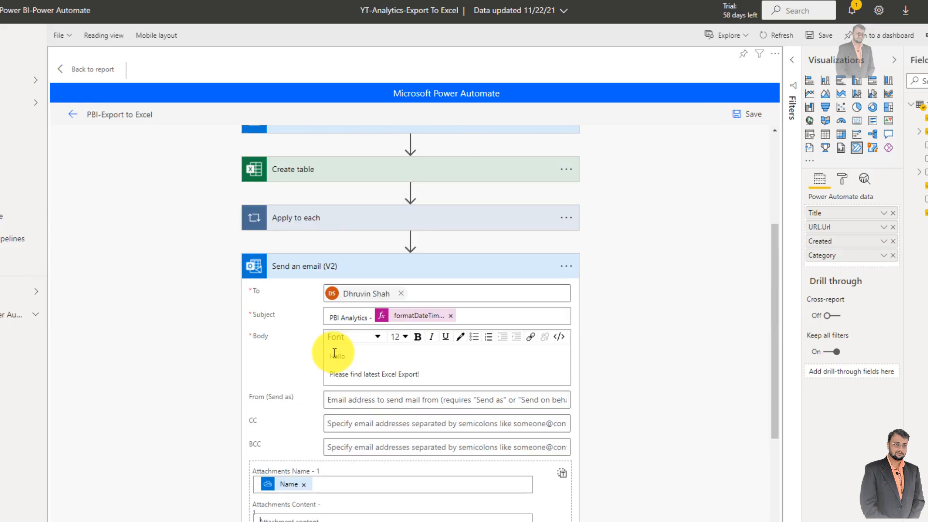
click(410, 244)
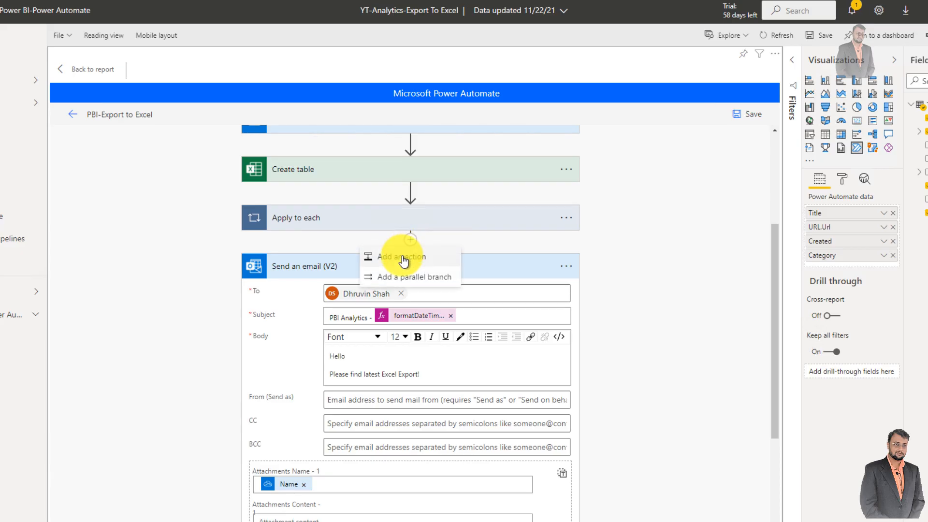
click(403, 257)
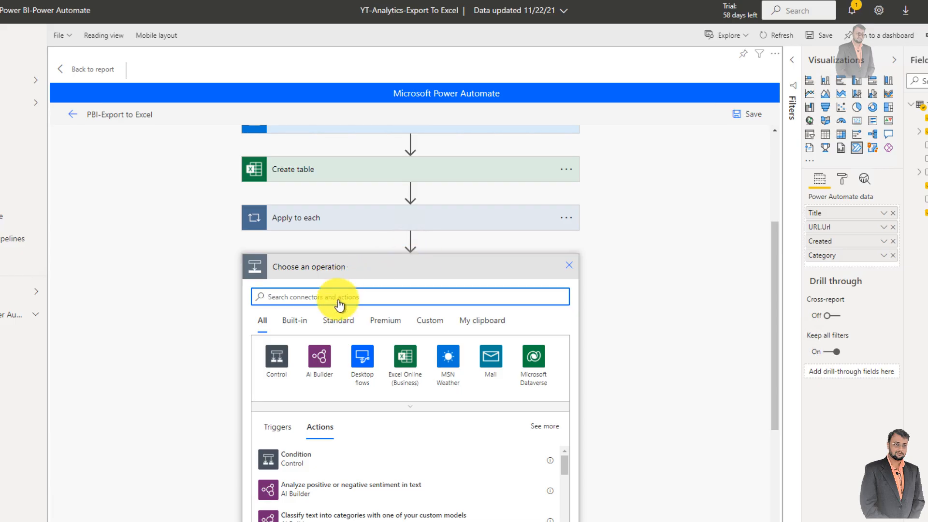
text(get )
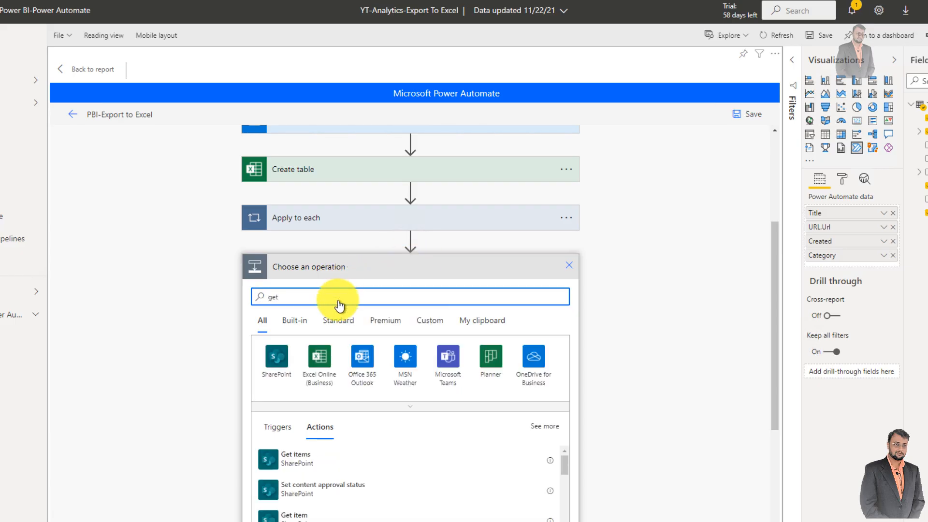
text(files)
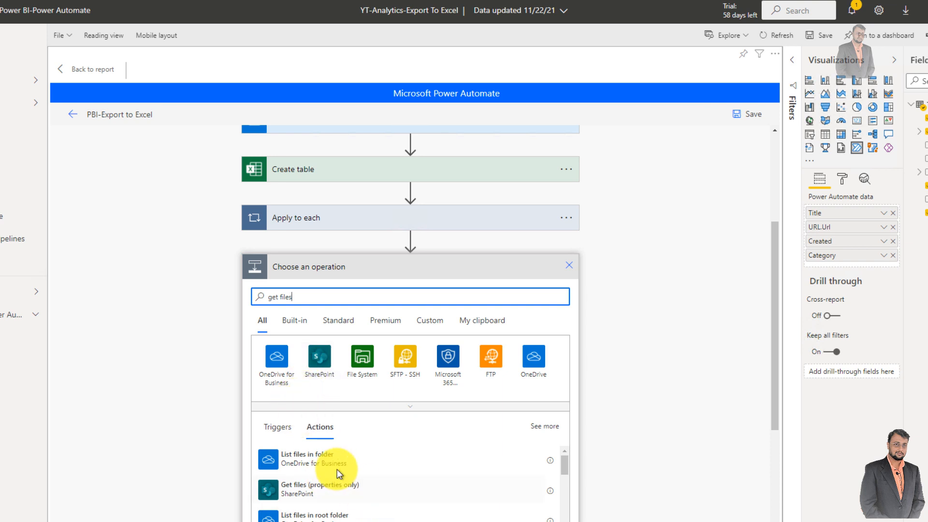
scroll(338, 472, down, 1)
click(278, 371)
scroll(337, 443, down, 3)
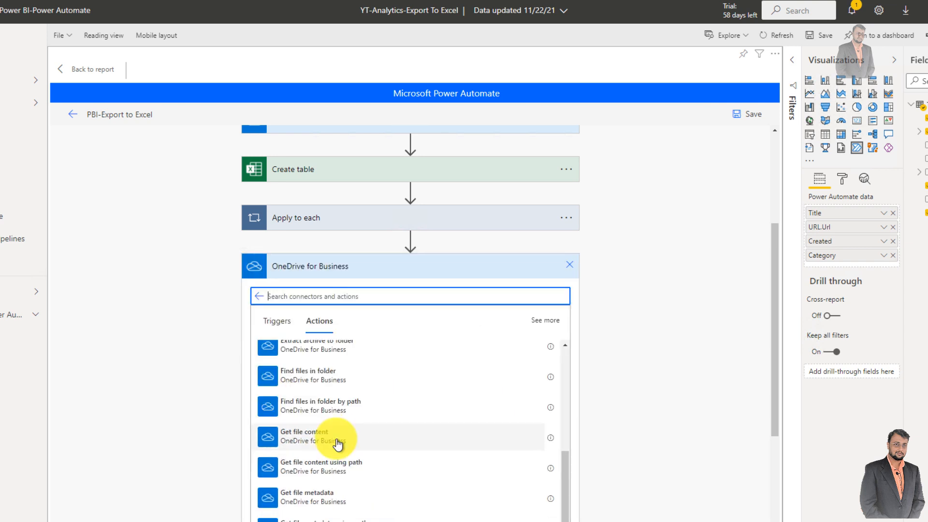
click(337, 444)
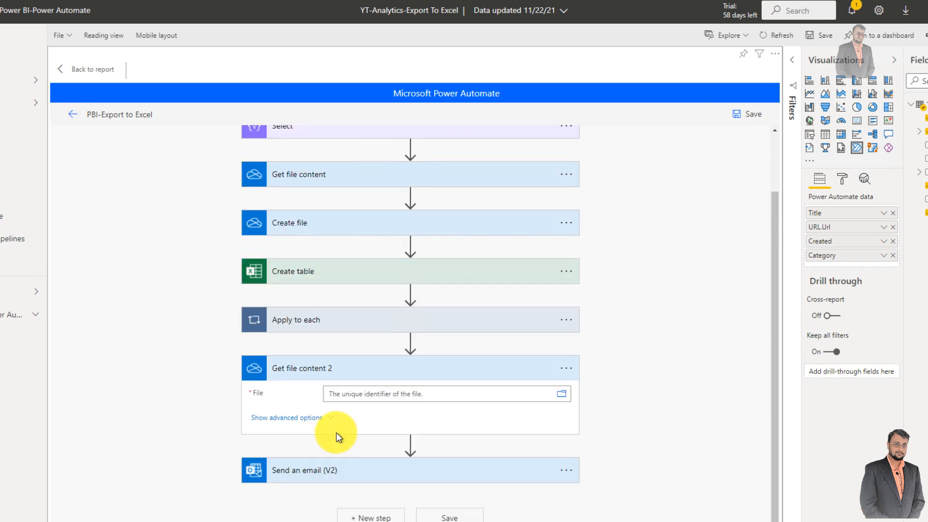
- Set the File of Get file content 2 to Create file's Id, searching for id
click(380, 397)
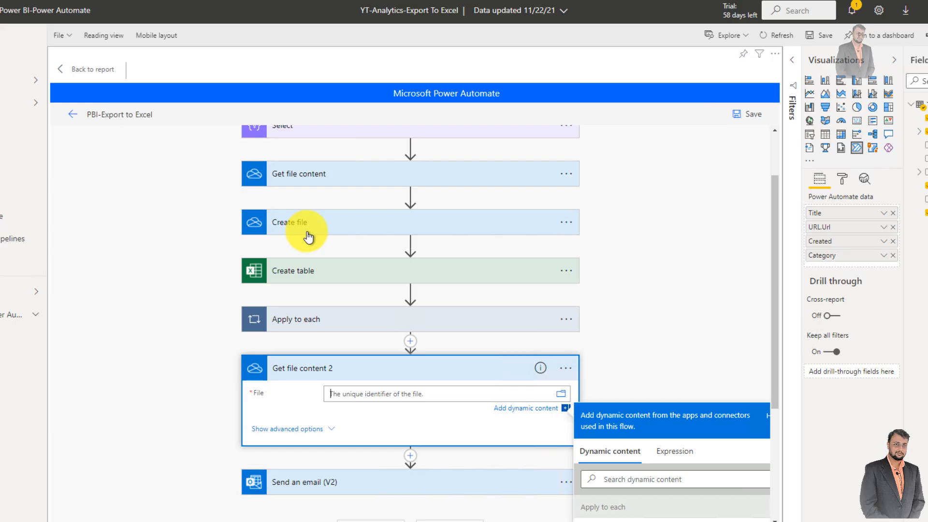
click(645, 479)
text(id)
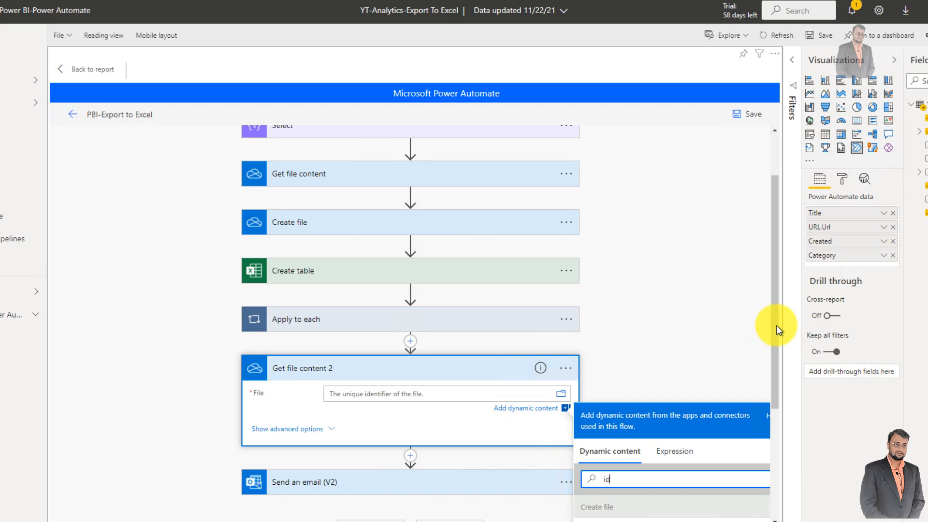
drag(776, 326, 775, 384)
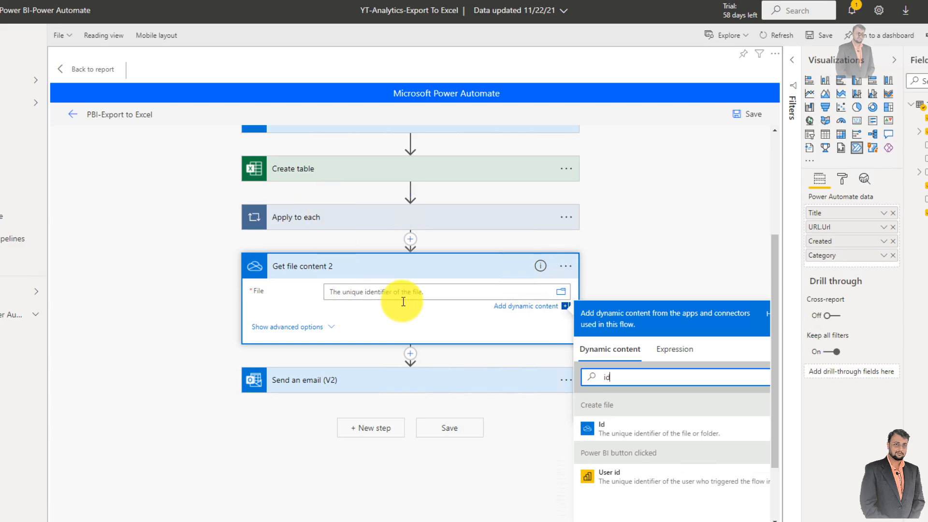
click(622, 437)
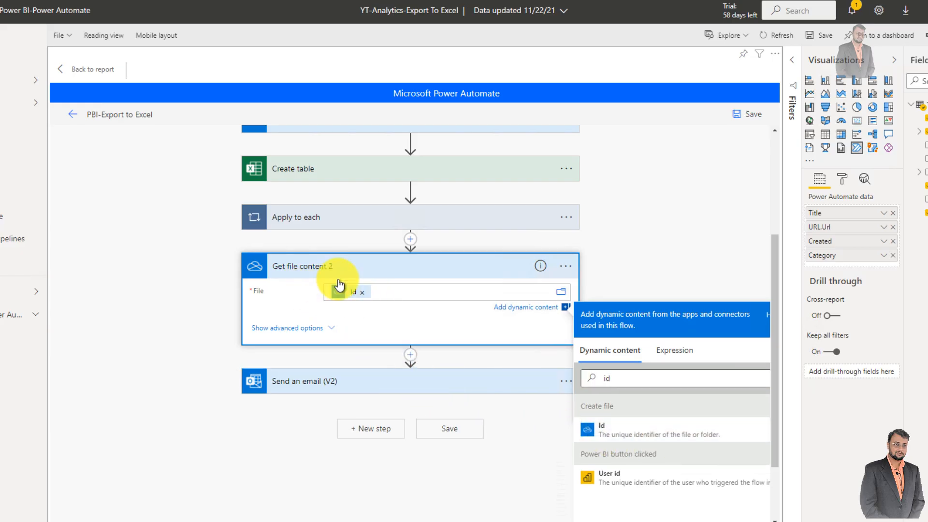
- Expand Send an email (V2) and set its attachment content to the File content from Get file content 2
click(350, 378)
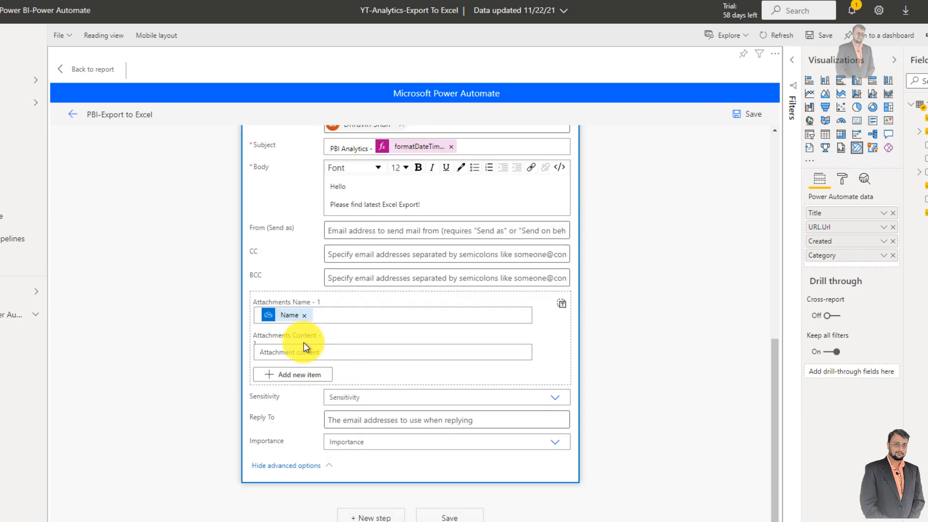
click(299, 359)
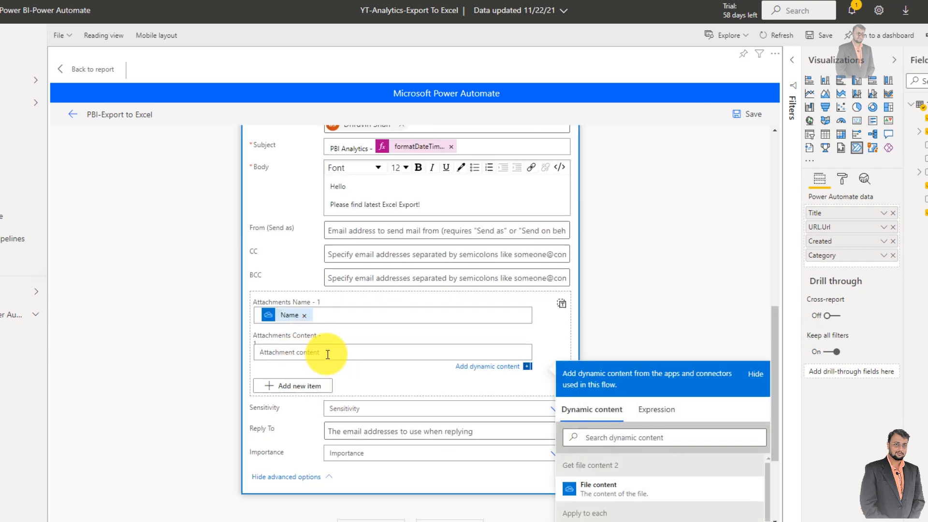
scroll(363, 359, down, 2)
click(642, 329)
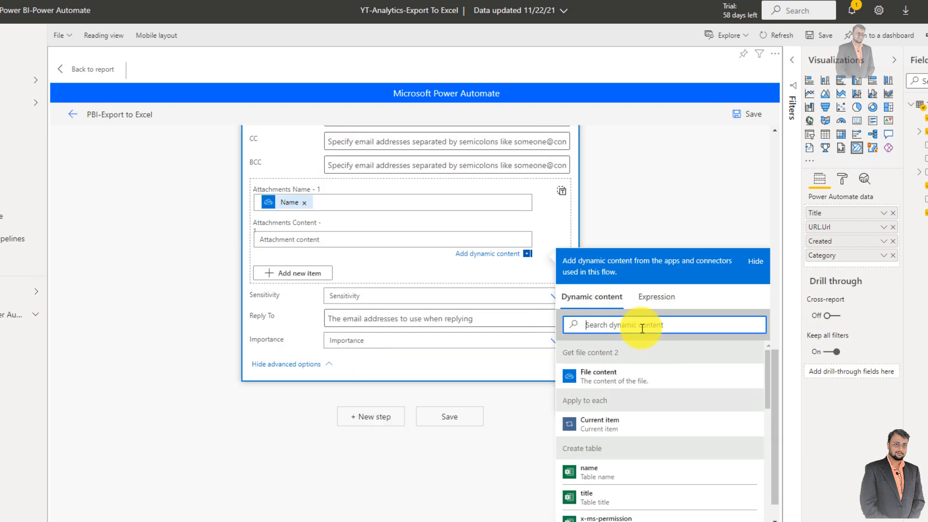
click(595, 372)
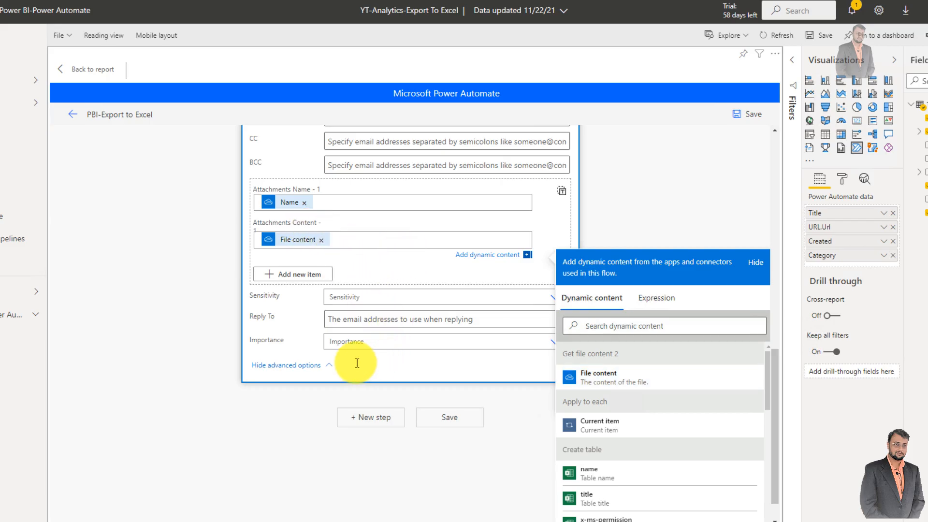
- Discard the pending new action below Apply to each
scroll(356, 362, up, 3)
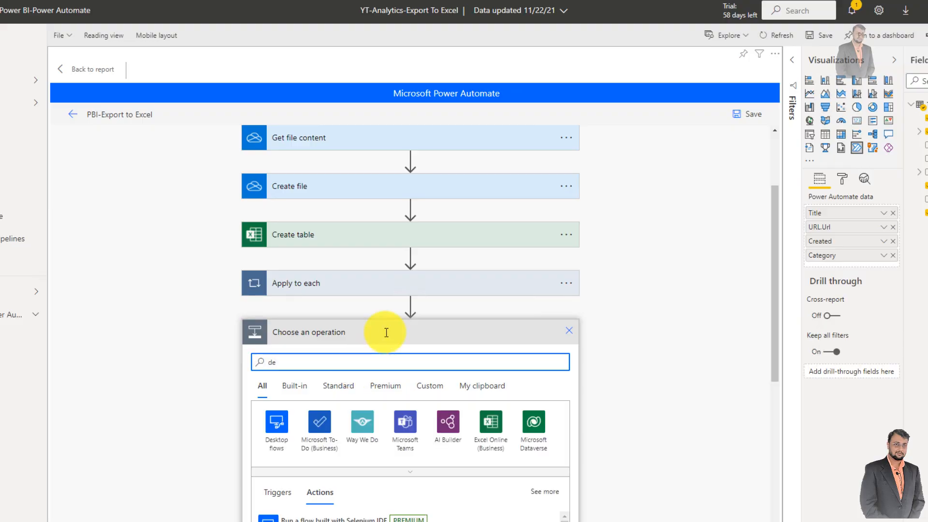
click(565, 332)
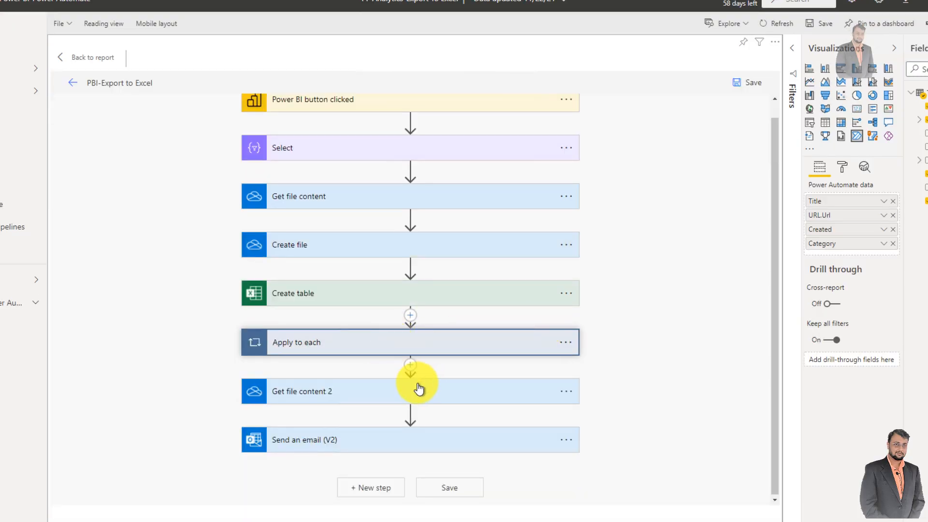
- Add the Schedule action Delay between Apply to each and Get file content 2
click(341, 348)
scroll(338, 346, down, 3)
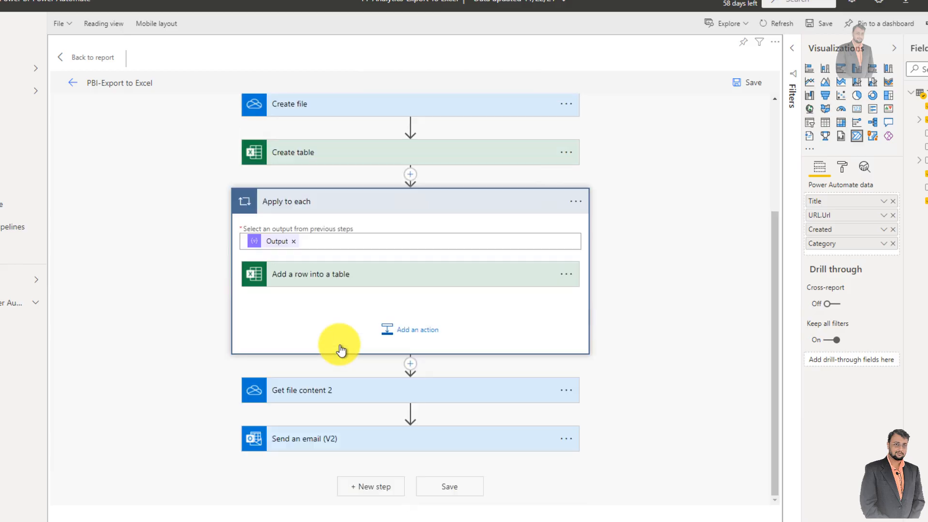
click(411, 365)
click(413, 379)
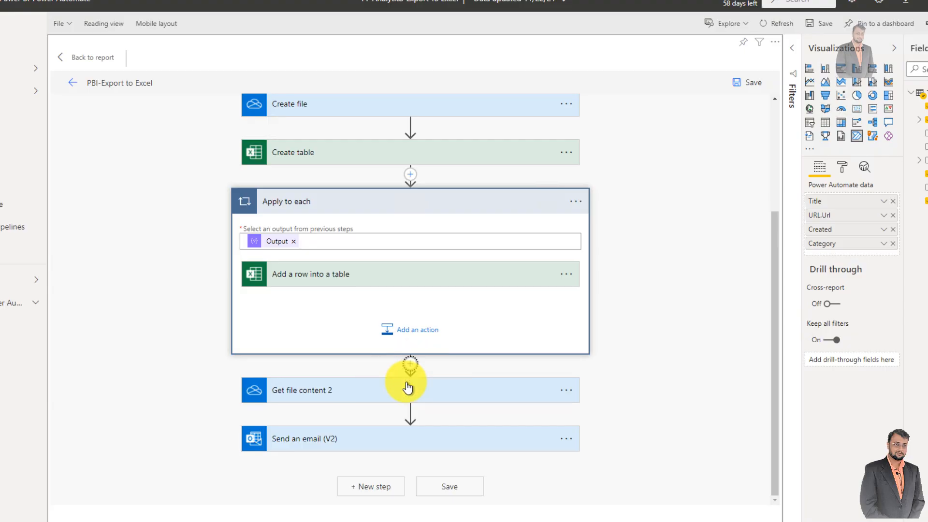
text(dela)
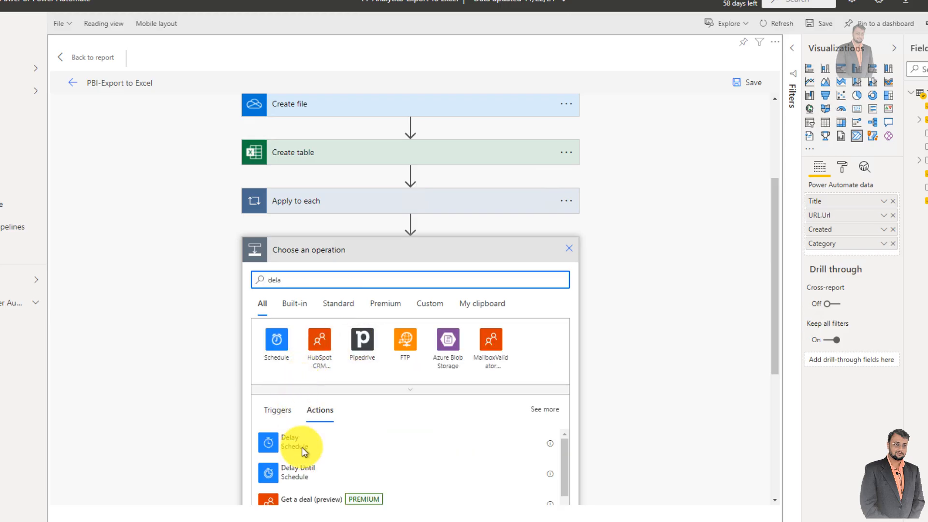
click(302, 450)
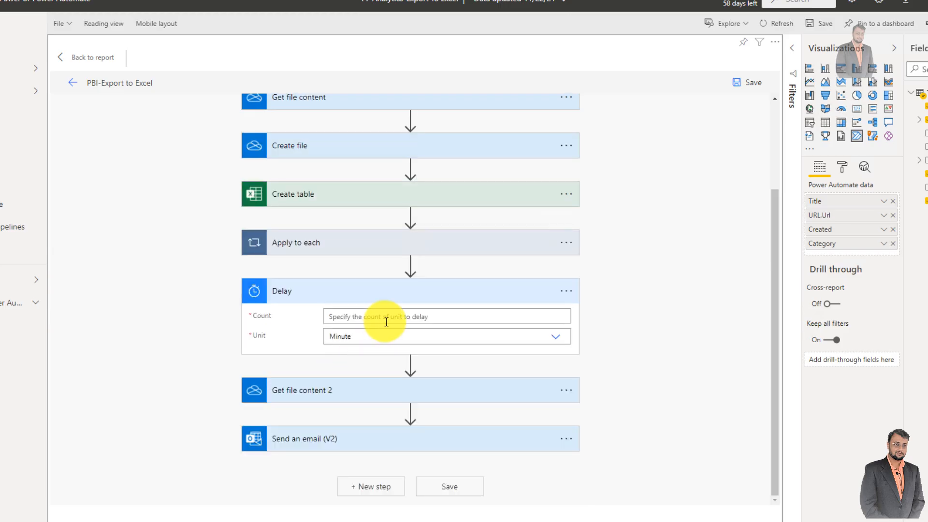
- Set the Delay to a count of 1 with the unit Minute, and save the flow
click(386, 321)
text(1)
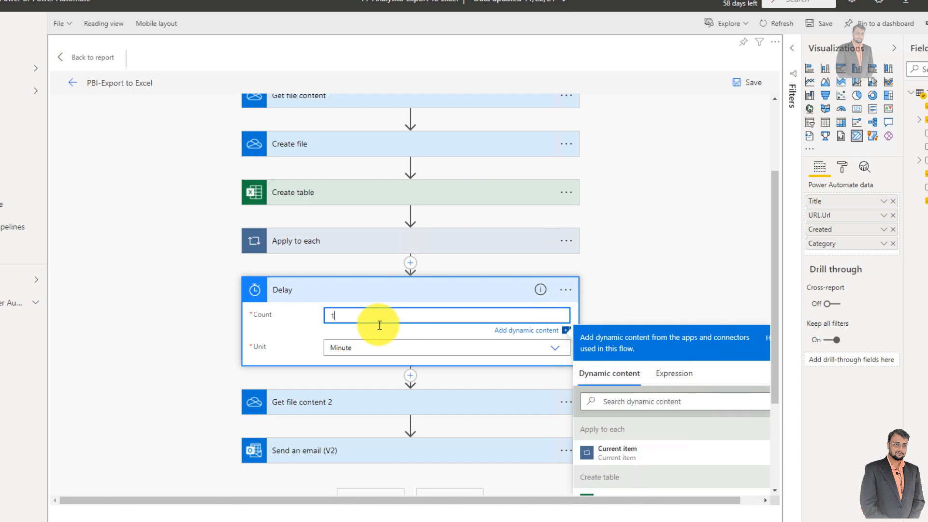
click(589, 311)
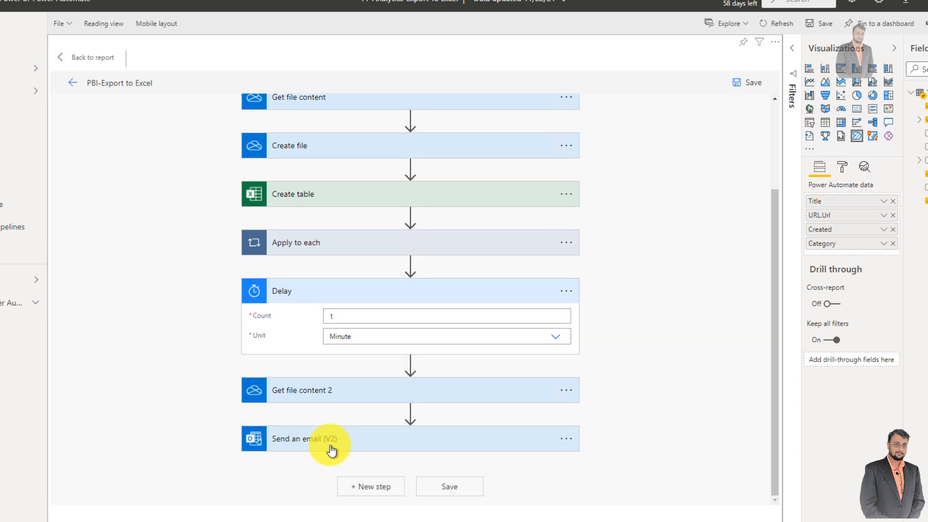
scroll(331, 450, up, 3)
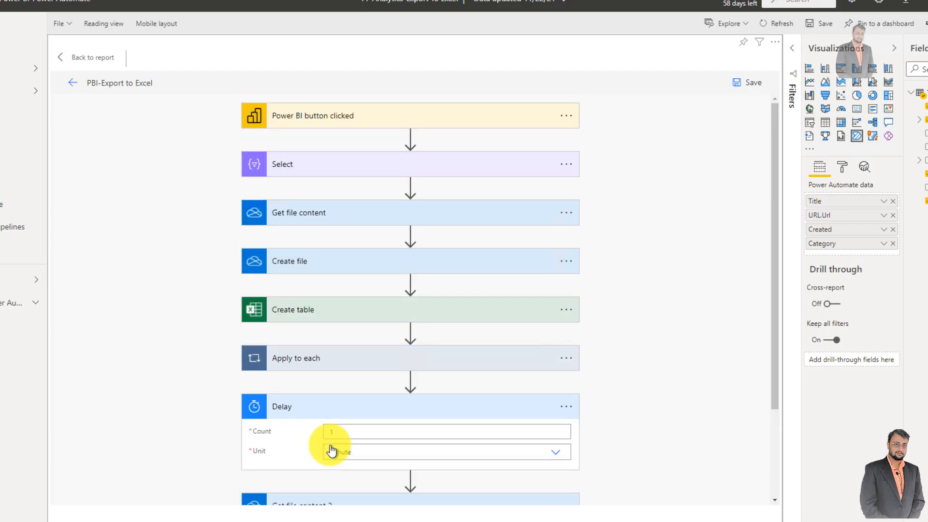
click(749, 91)
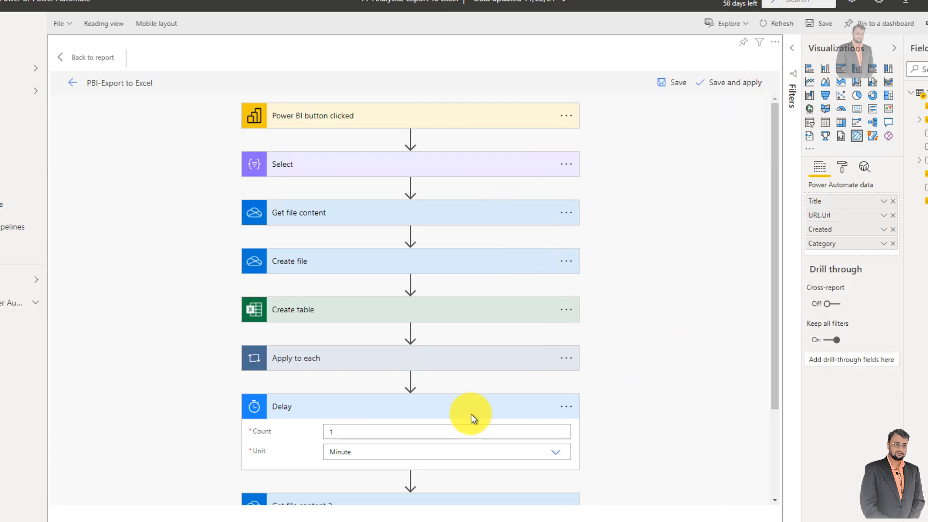
- Save and apply the PBI-Export to Excel flow to the report's button, and return to the report
click(459, 408)
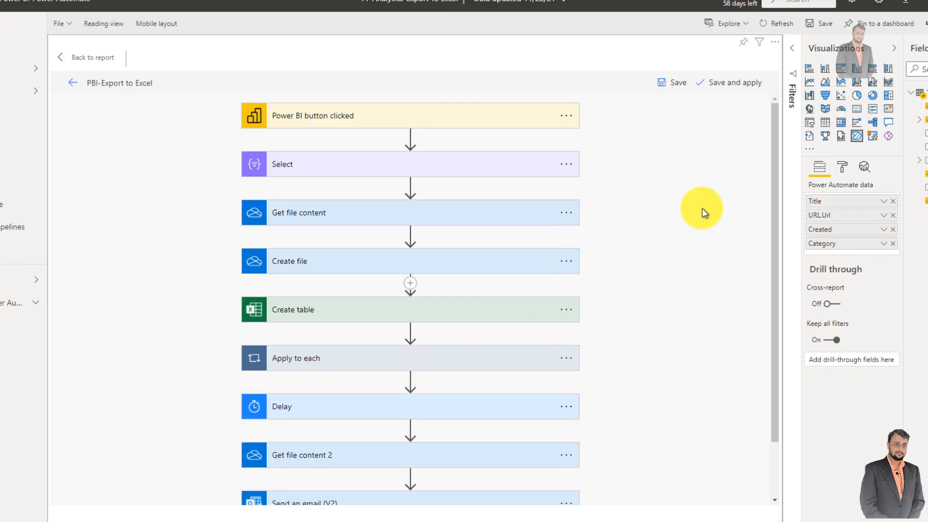
drag(775, 176, 775, 184)
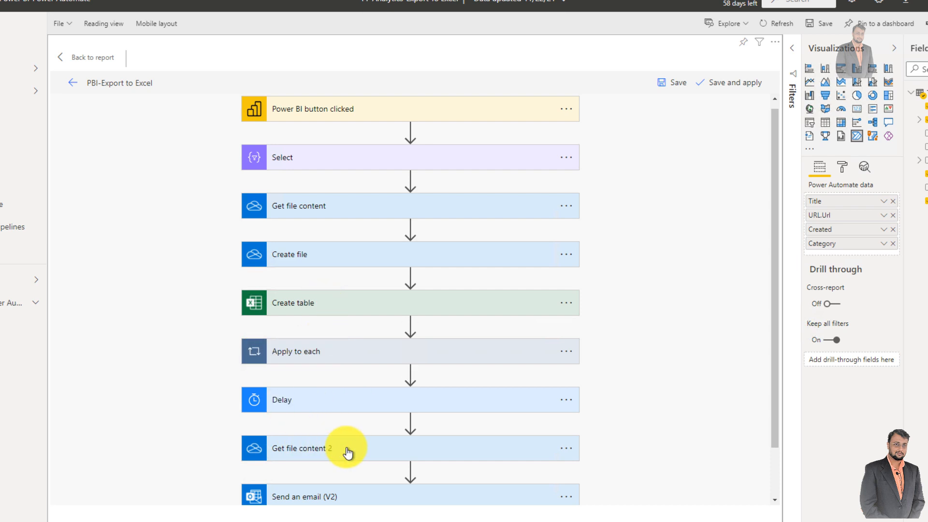
scroll(347, 452, down, 1)
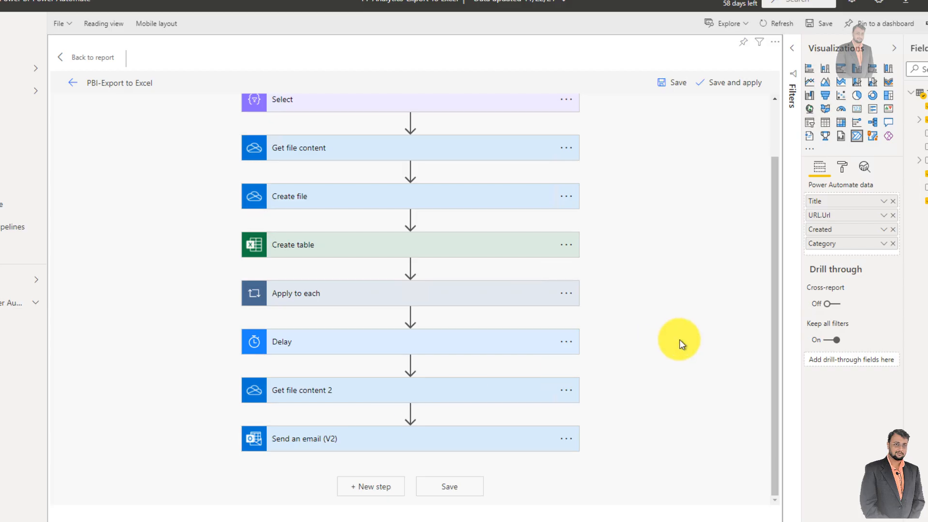
scroll(680, 340, up, 1)
click(726, 87)
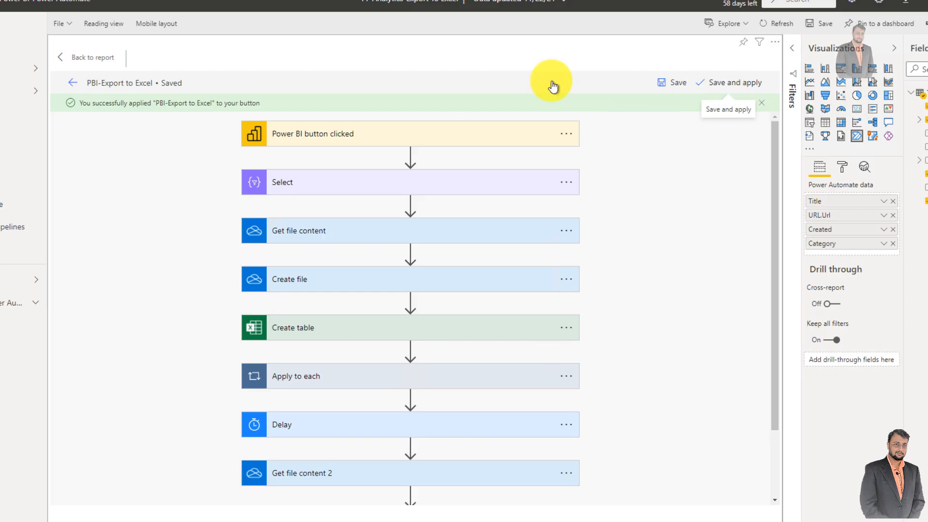
click(74, 85)
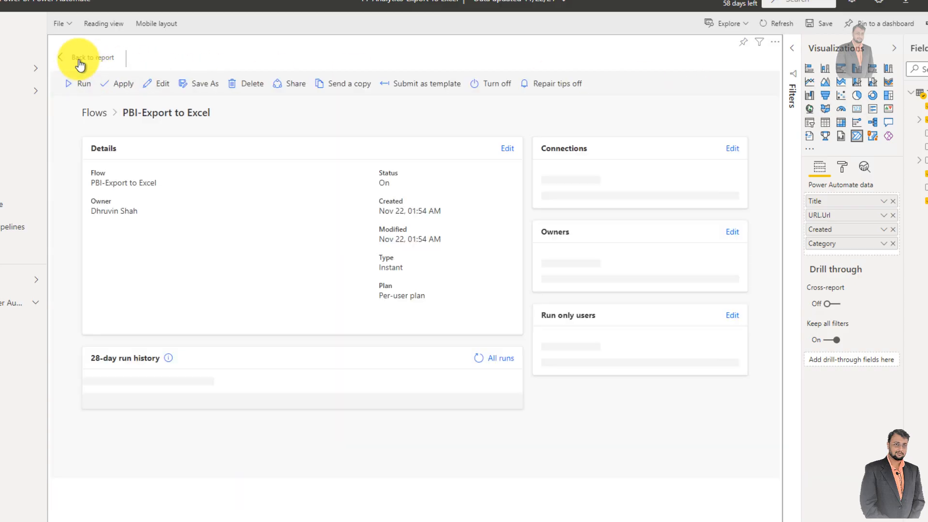
click(79, 61)
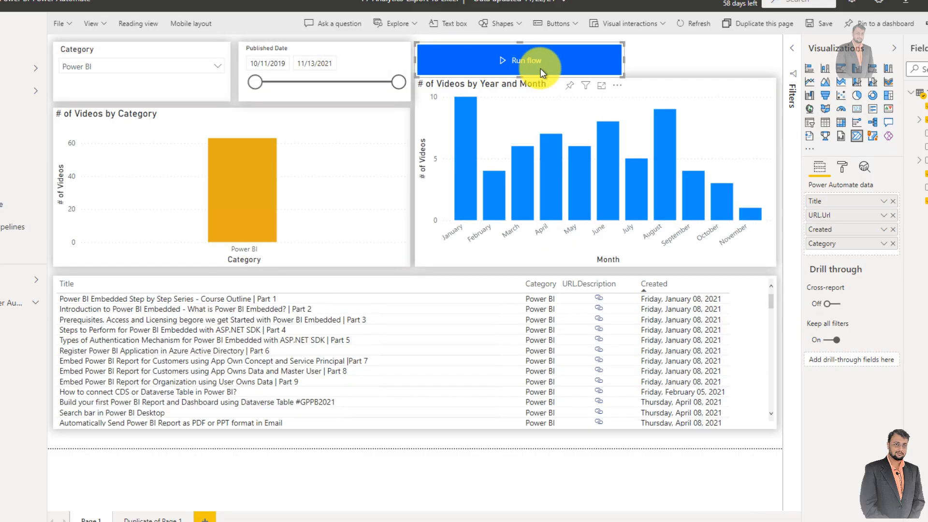
- Set the flow button's text to "Export to Excel"
click(842, 166)
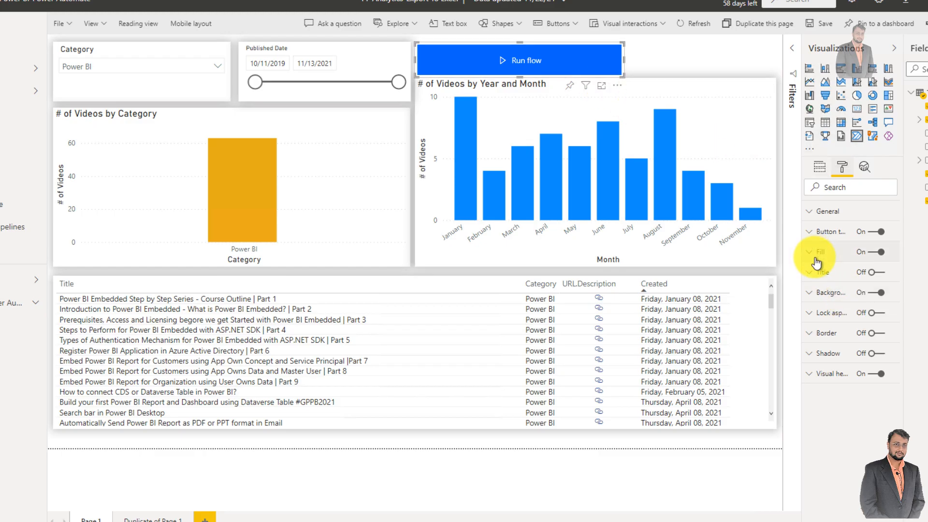
click(827, 232)
click(849, 284)
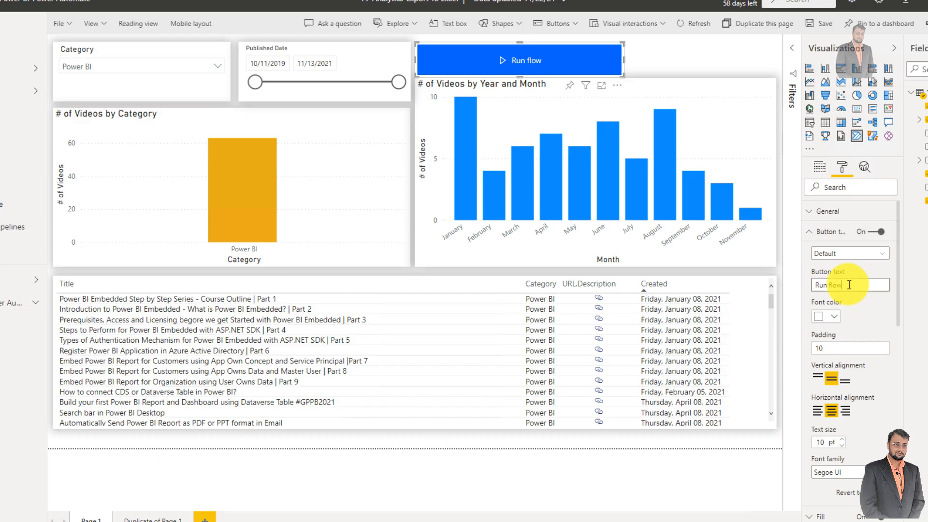
text(Export to Excel)
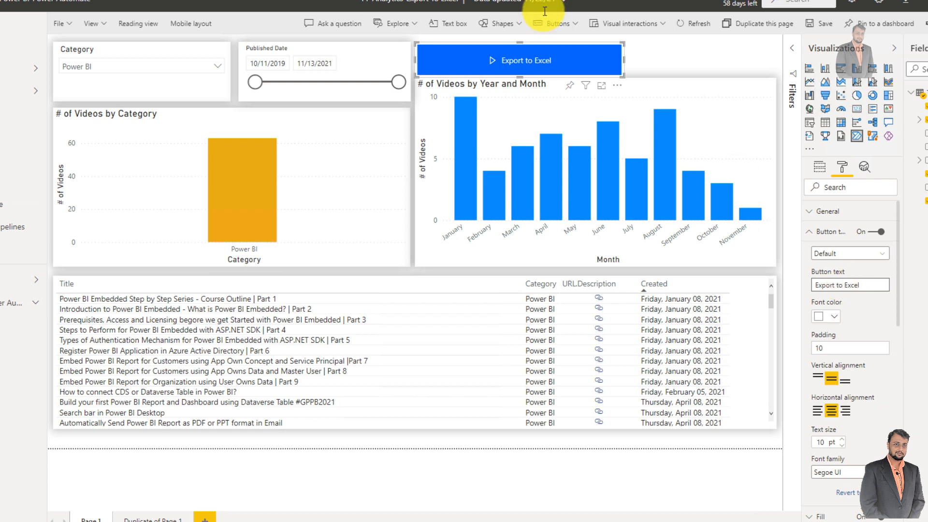
click(677, 69)
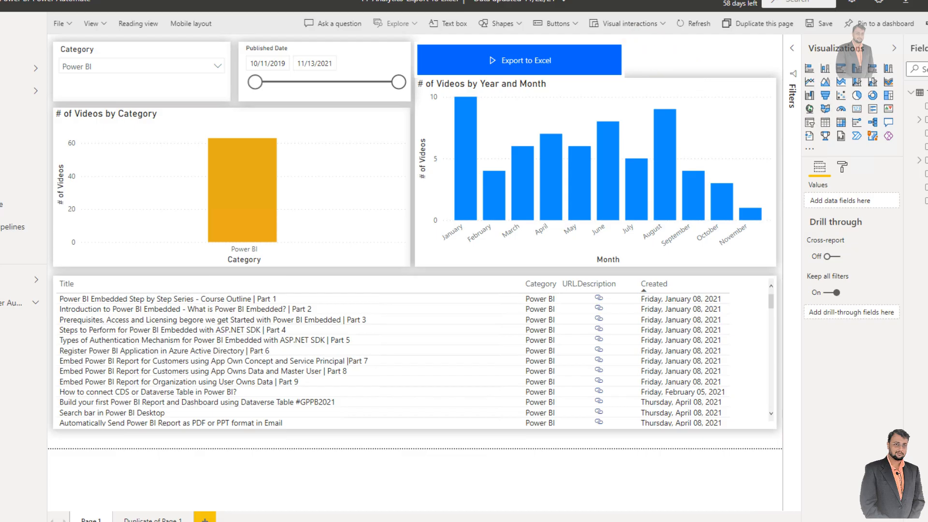
- Save the report and run the Export to Excel button in reading view
click(502, 73)
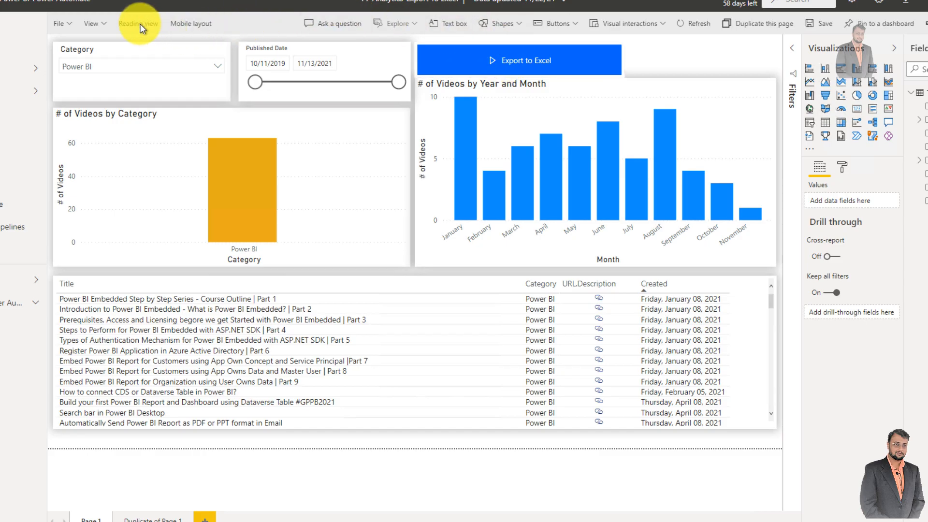
key(ctrl+s)
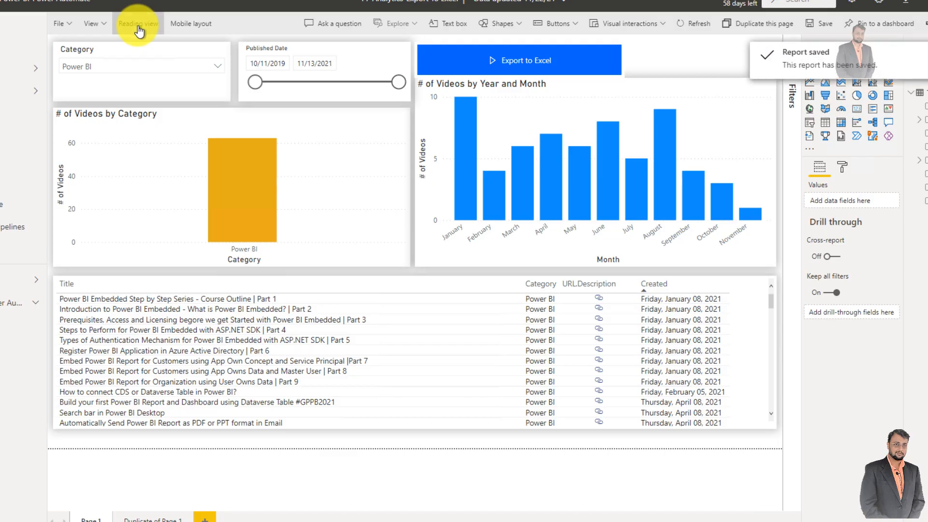
click(138, 27)
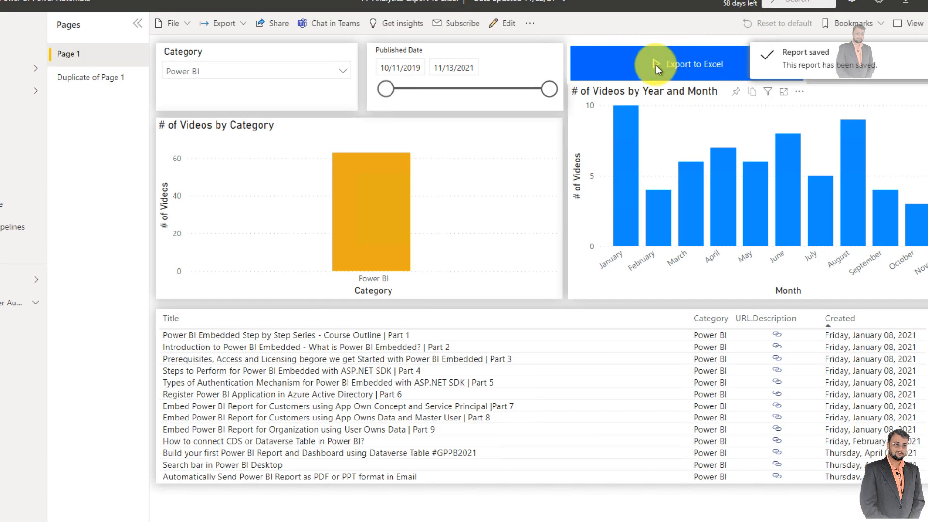
click(675, 62)
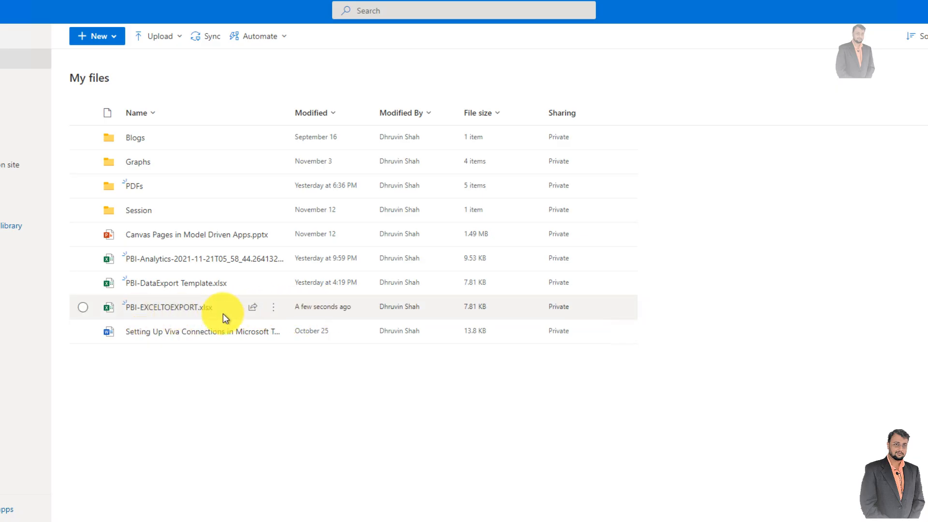
- Check OneDrive My files for the exported workbook, and open the Outlook mailbox in a new browser tab
mouse_move(212, 303)
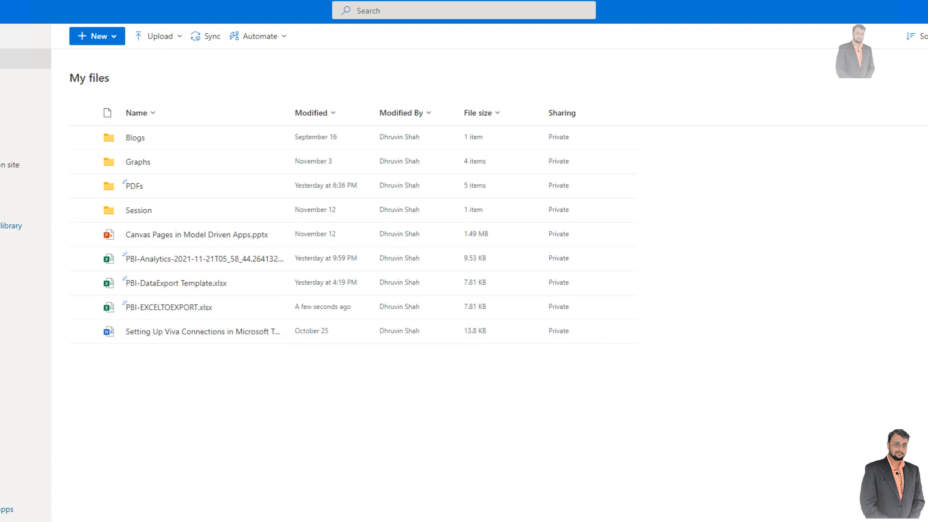
key(ctrl+t)
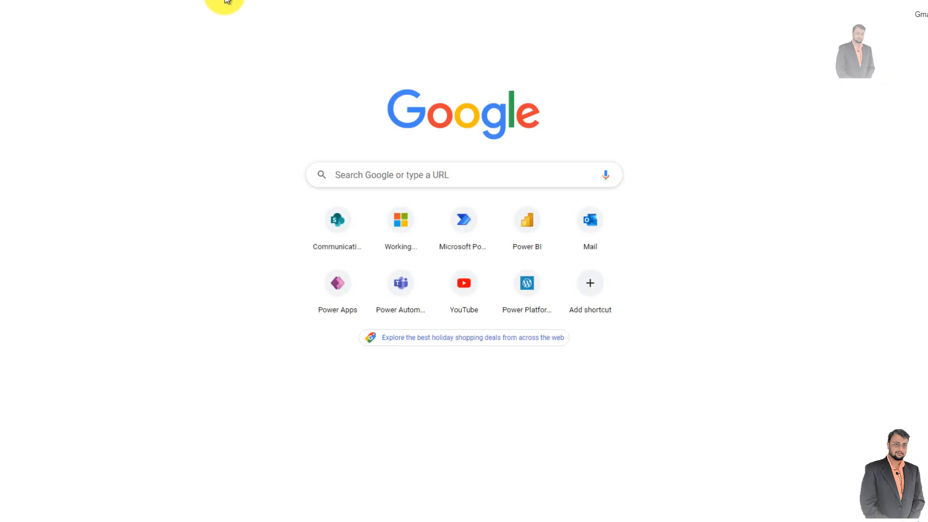
text(ou)
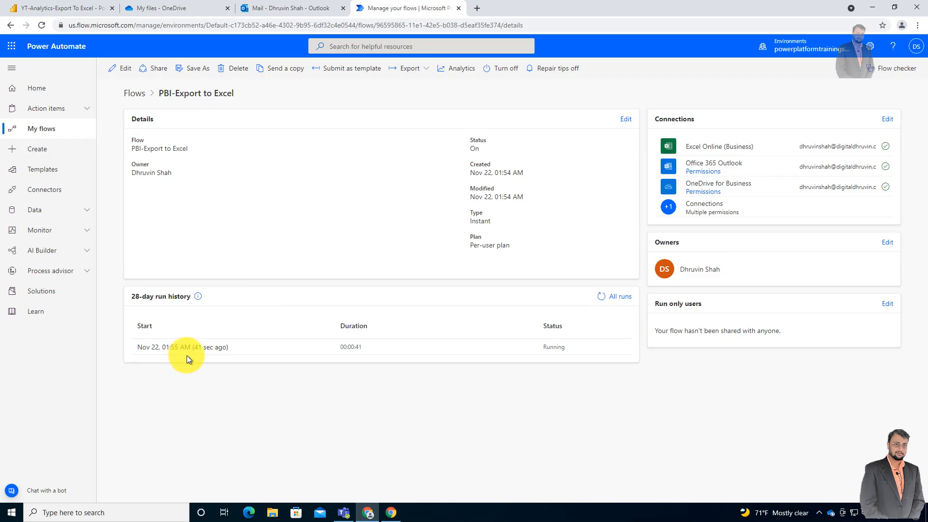
- Refresh My files in OneDrive and open the newly created PBI-Export workbook
click(196, 14)
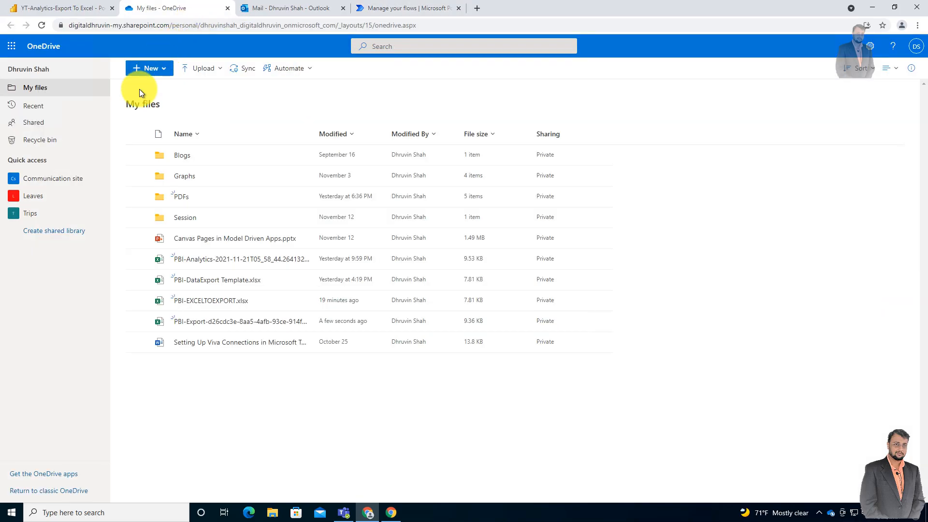
click(42, 28)
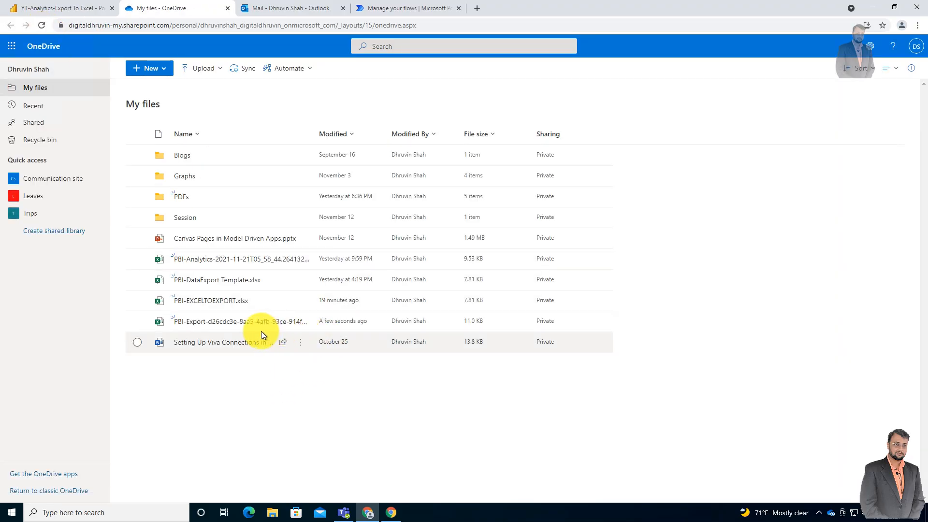
mouse_move(259, 324)
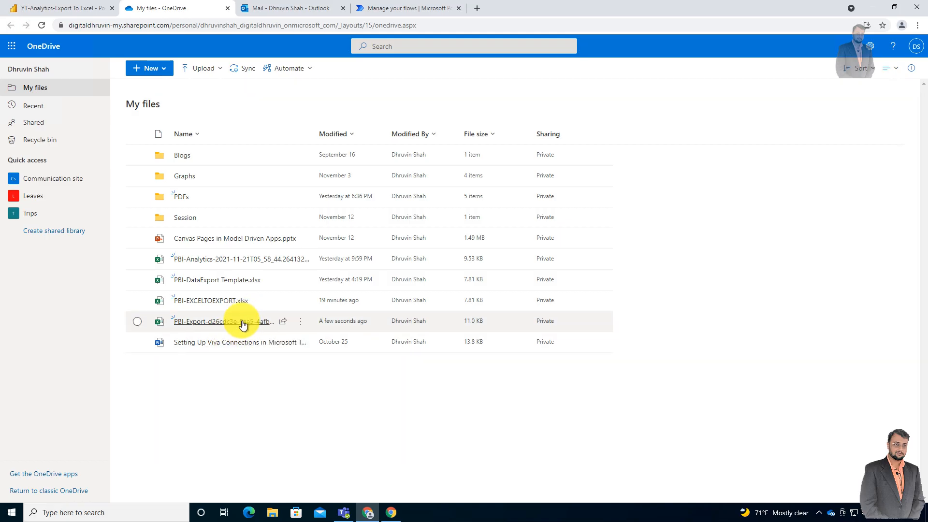
mouse_move(217, 325)
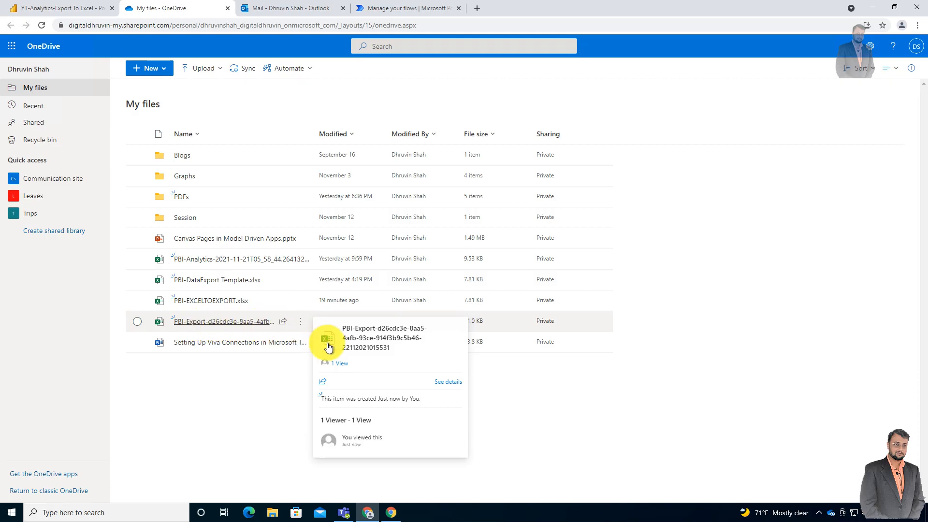
click(213, 327)
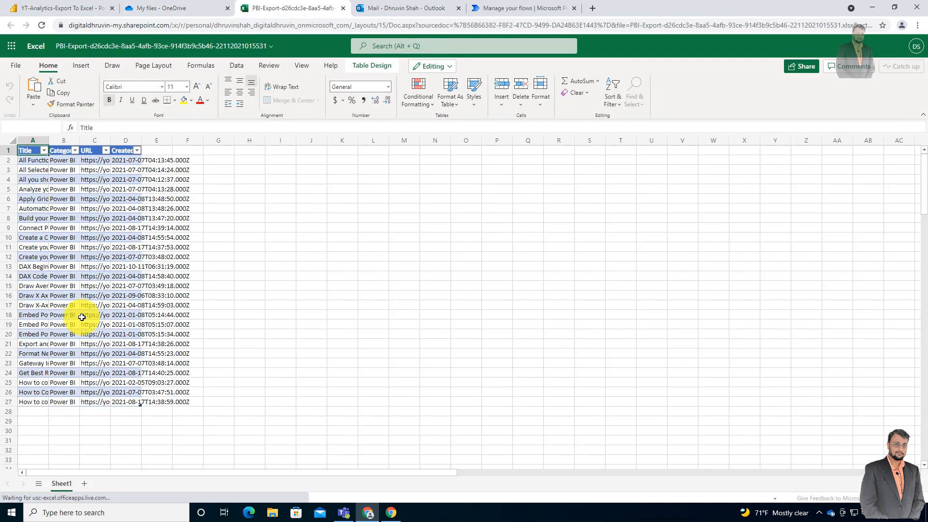
- Compare the report's video table and Power BI category count with the rows in the exported workbook
click(75, 8)
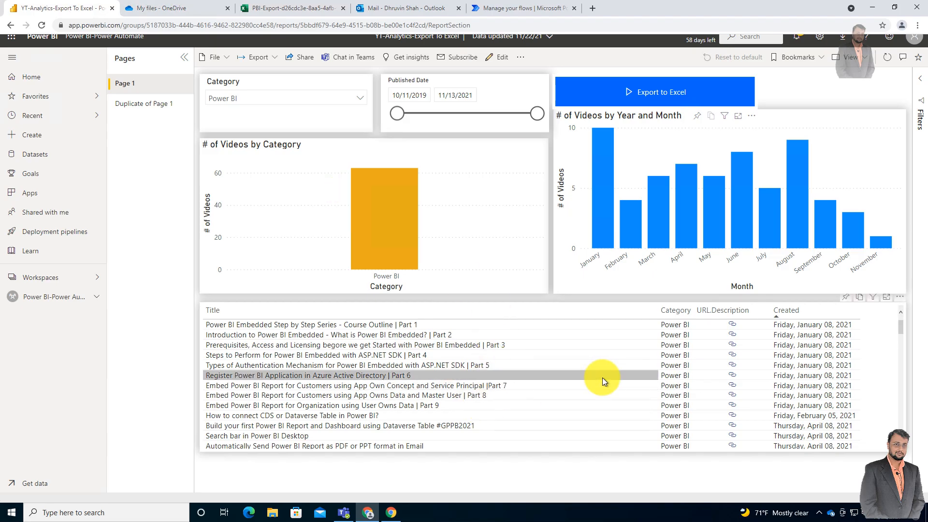
scroll(602, 378, down, 15)
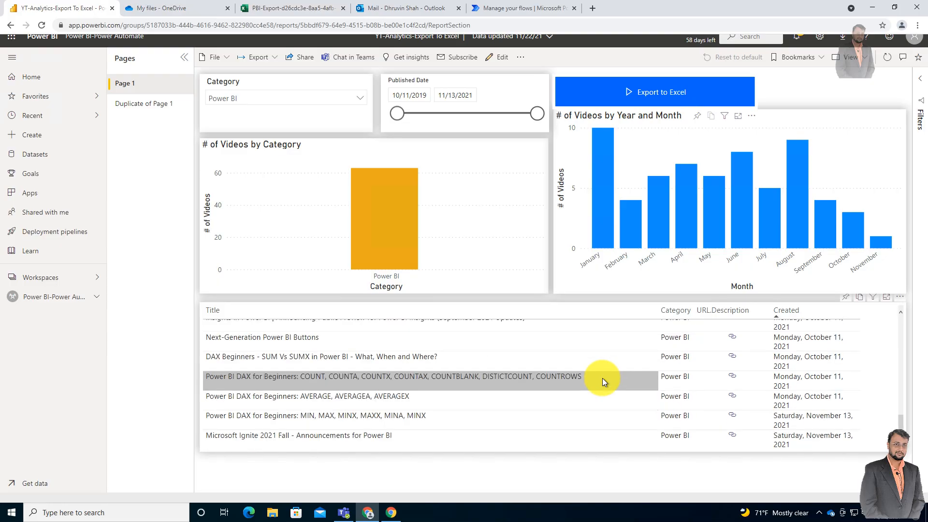
scroll(602, 378, up, 15)
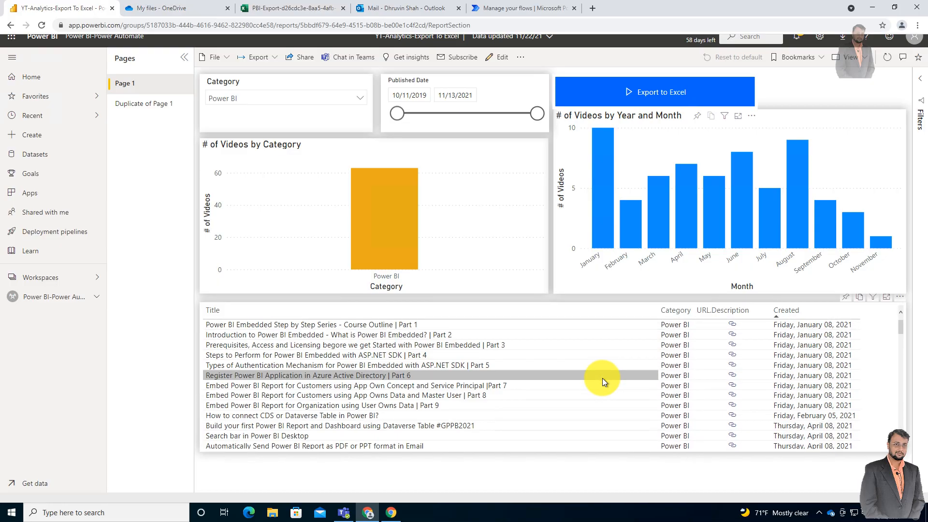
mouse_move(384, 192)
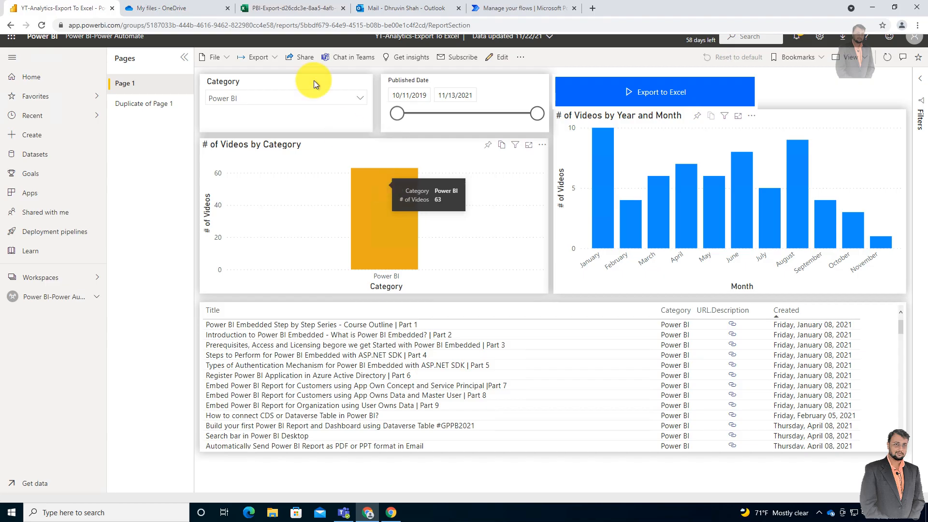
click(286, 8)
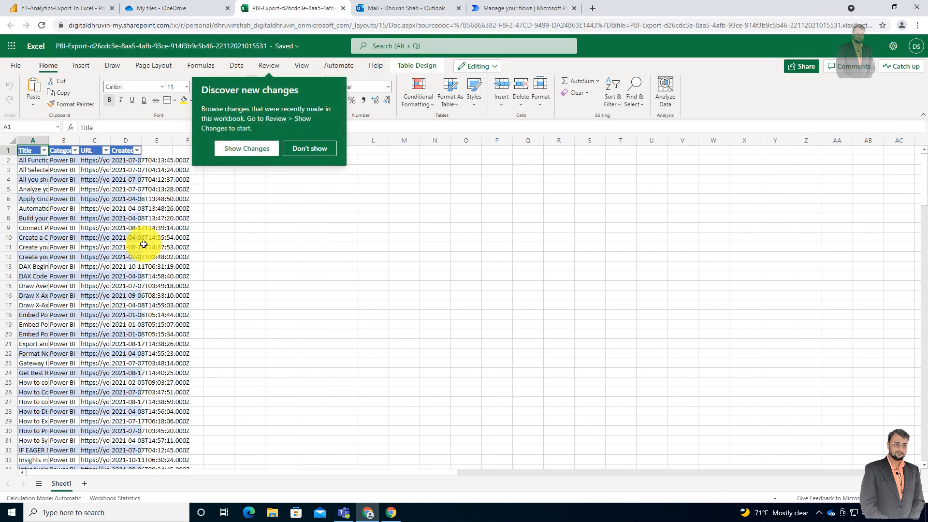
- Review the exported video rows in the PBI-Export workbook down to the last record and close the workbook
scroll(139, 242, down, 10)
scroll(139, 242, down, 2)
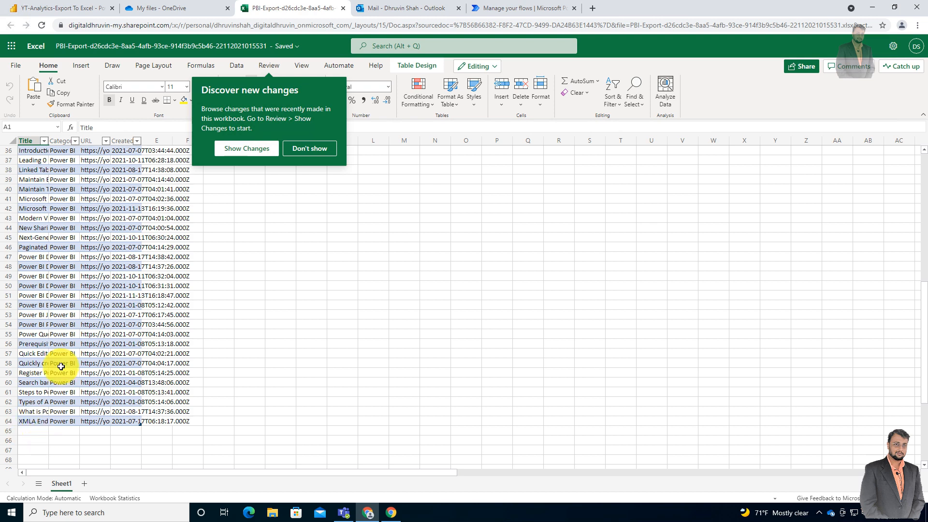
scroll(65, 346, up, 12)
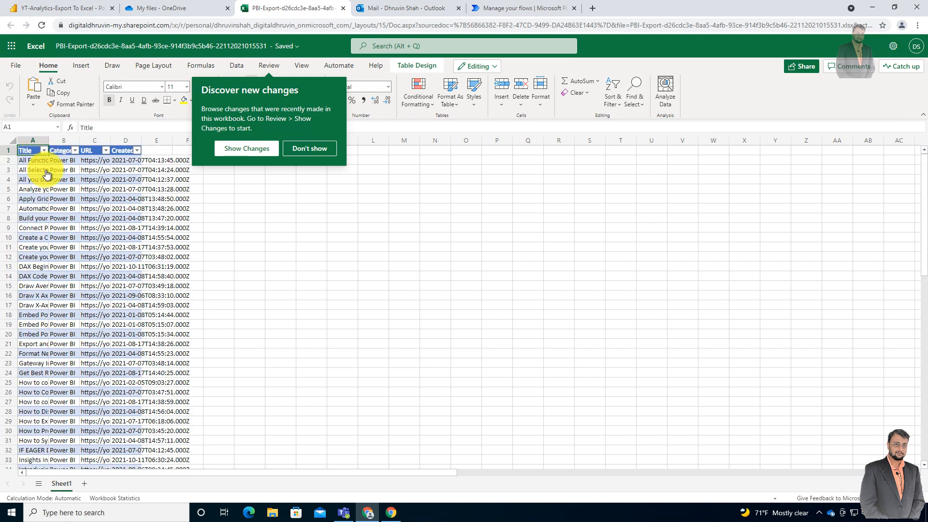
scroll(65, 259, down, 15)
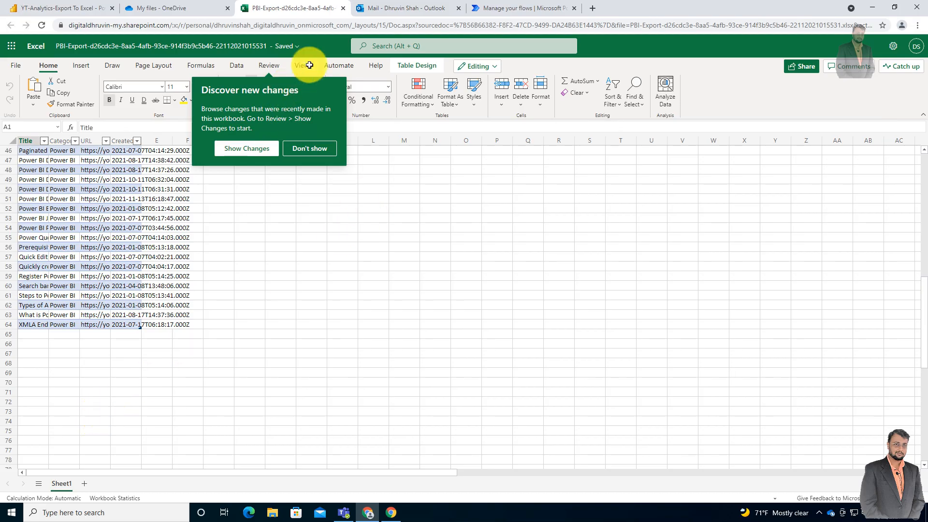
click(343, 8)
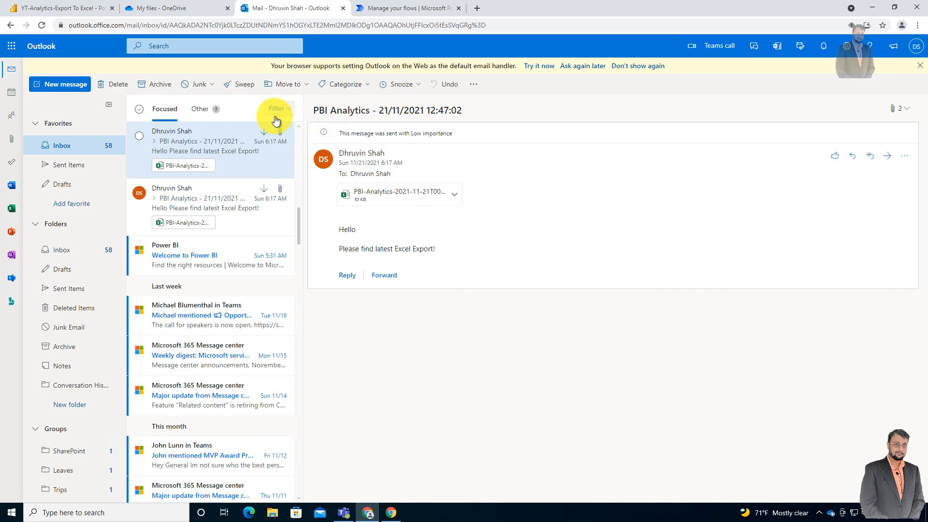
- Revisit the Power BI report and the exported file in OneDrive, and check the PBI-Export to Excel flow's run history in Power Automate
click(65, 12)
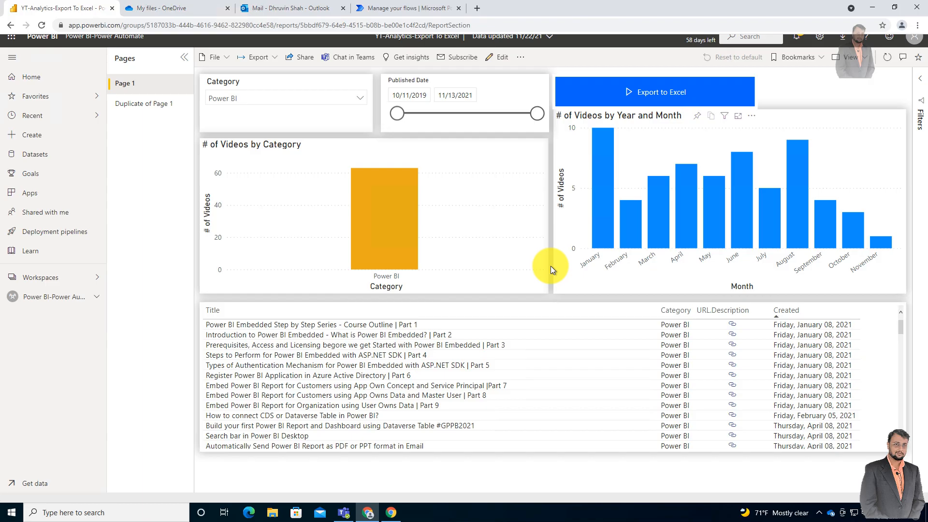
click(165, 15)
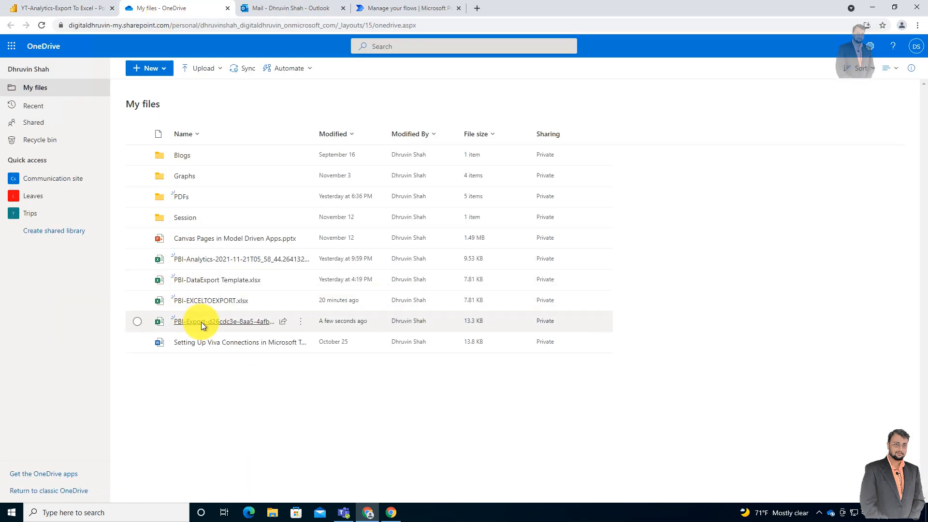
mouse_move(276, 321)
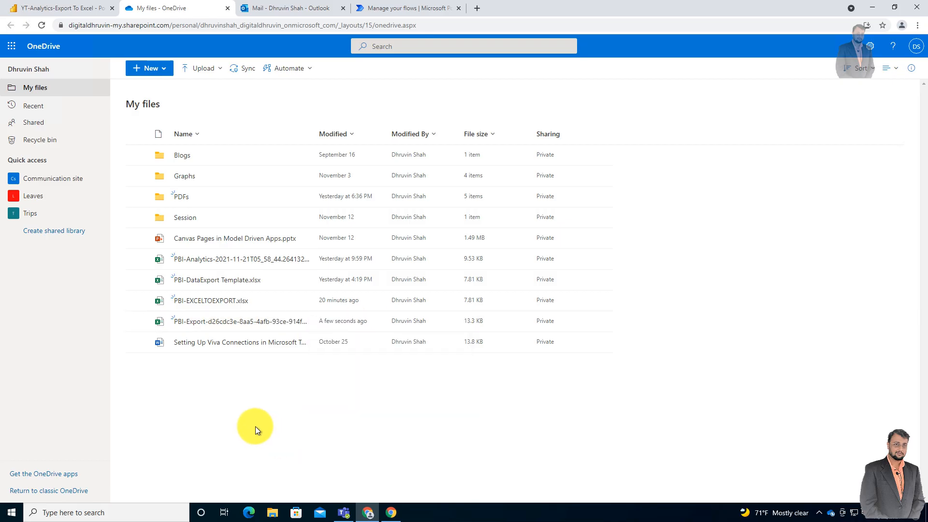
click(401, 10)
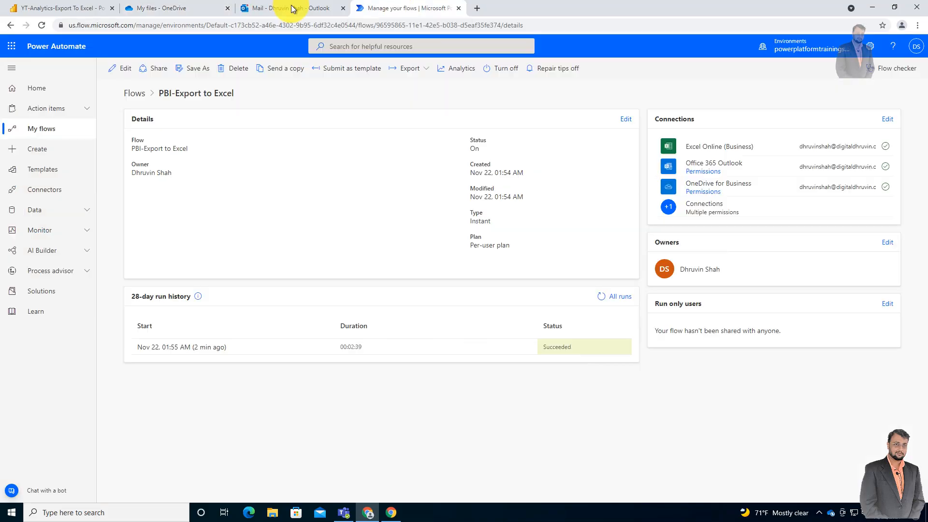
- Switch to the Outlook inbox and open today's PBI Analytics email
click(293, 9)
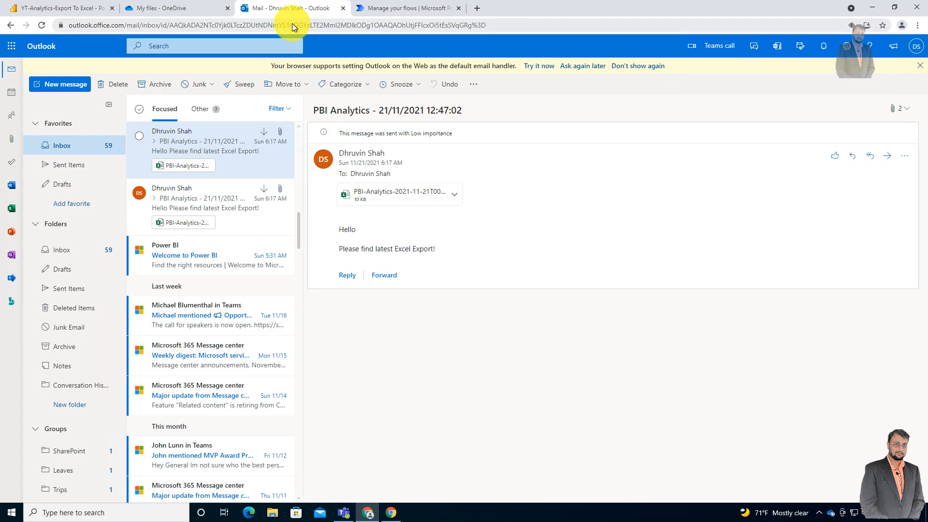
scroll(190, 178, up, 3)
scroll(186, 166, up, 10)
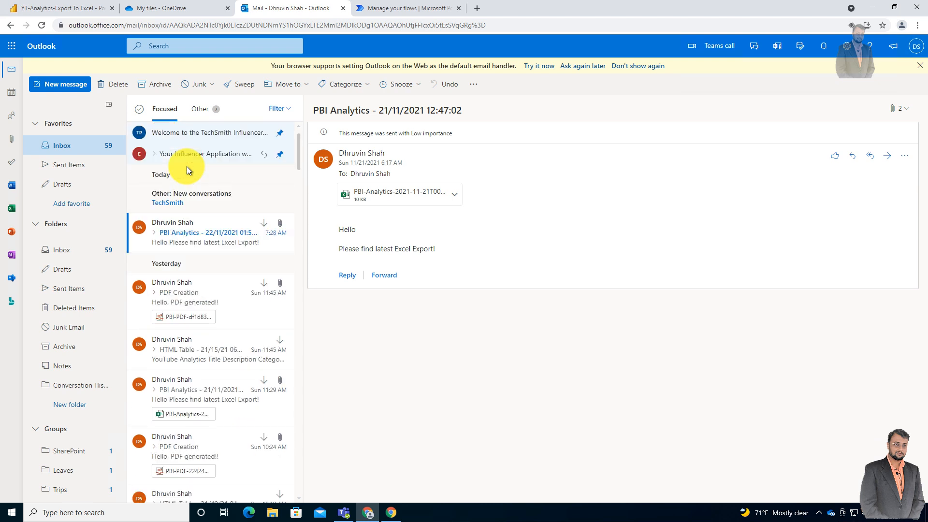
click(187, 240)
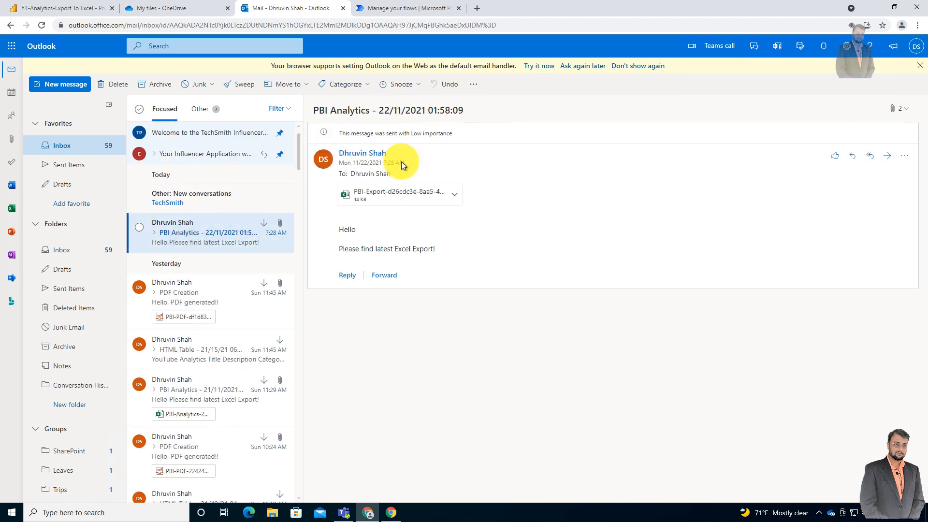
- Preview the email's PBI-Export attachment, check its rows through to the end, close the preview and return to the Power BI report
click(372, 201)
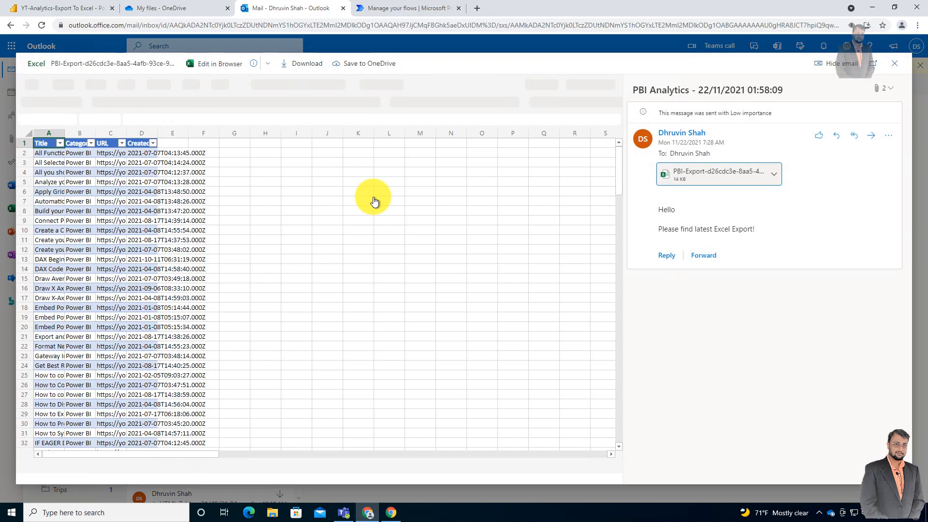
scroll(146, 240, down, 3)
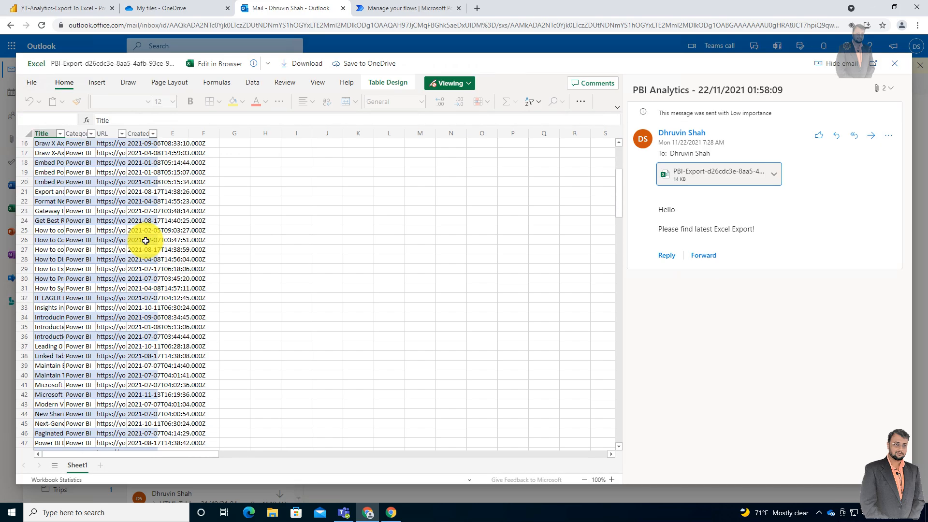
scroll(146, 241, down, 12)
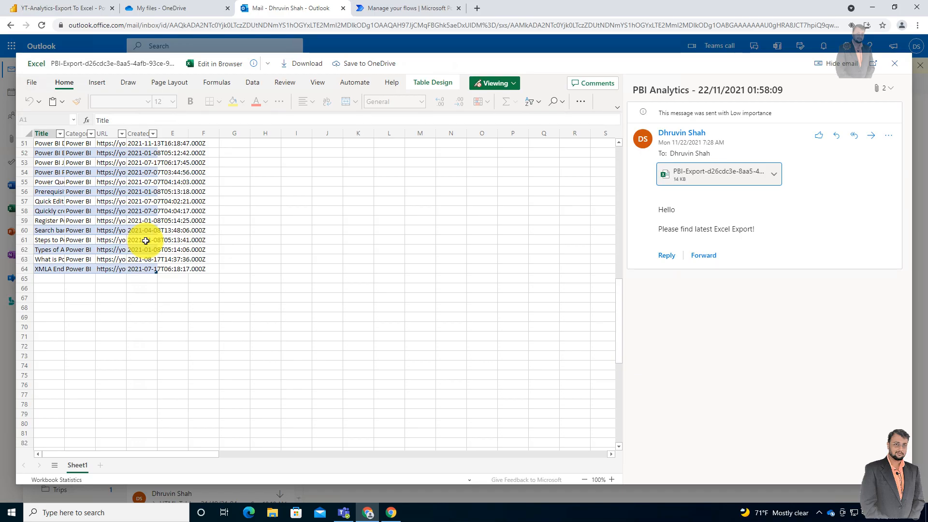
scroll(145, 240, up, 15)
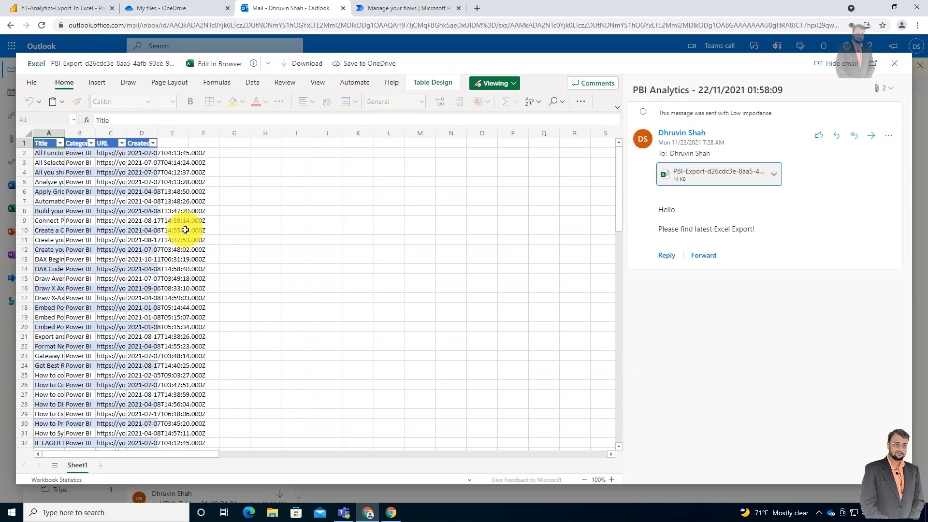
click(895, 65)
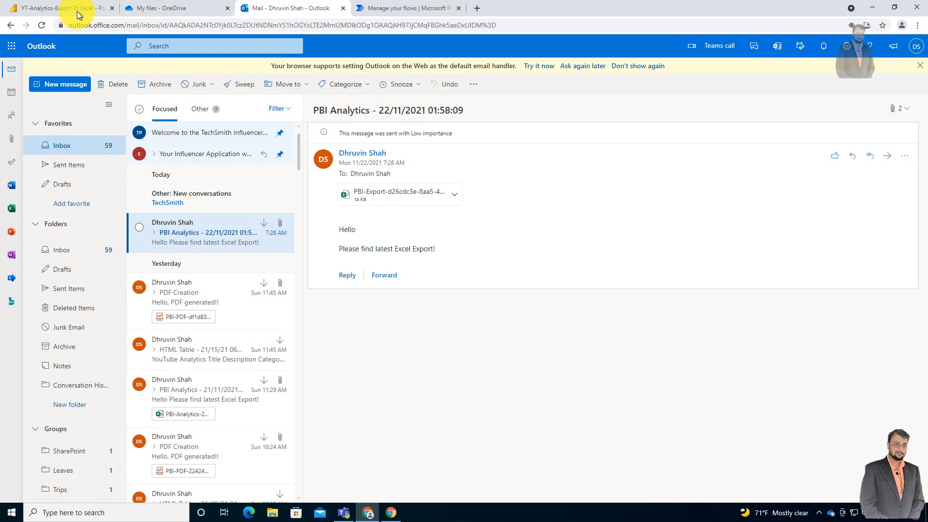
click(77, 11)
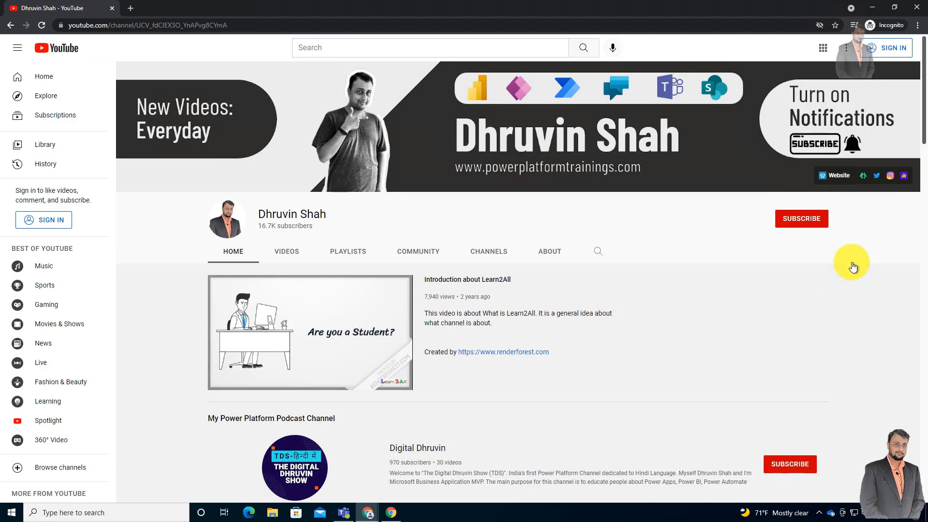
- View the Linktree page and The Power Platform Show podcast page from the YouTube channel banner, and return to the channel
click(864, 180)
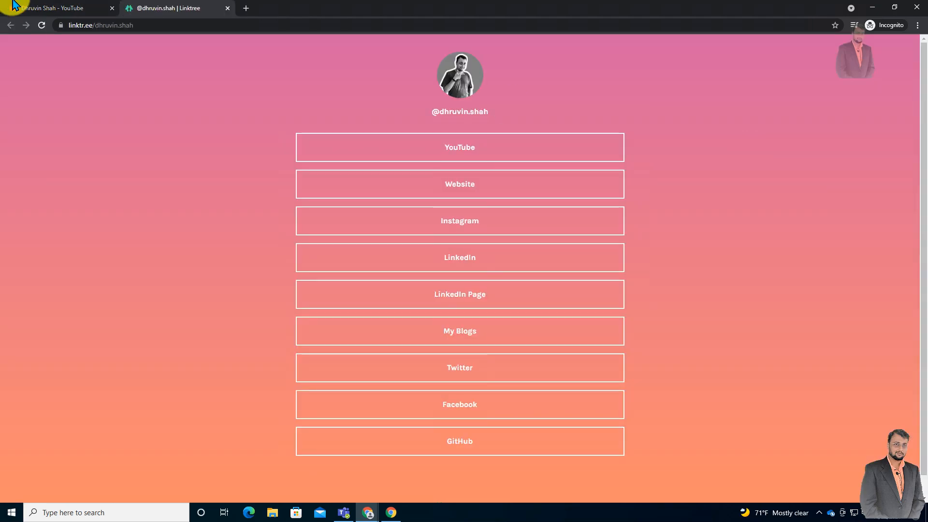
click(45, 12)
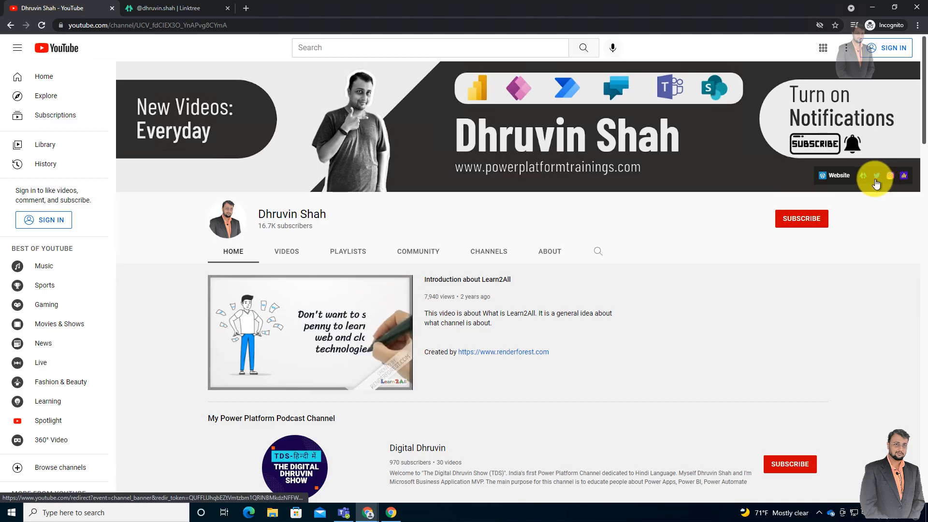
click(904, 179)
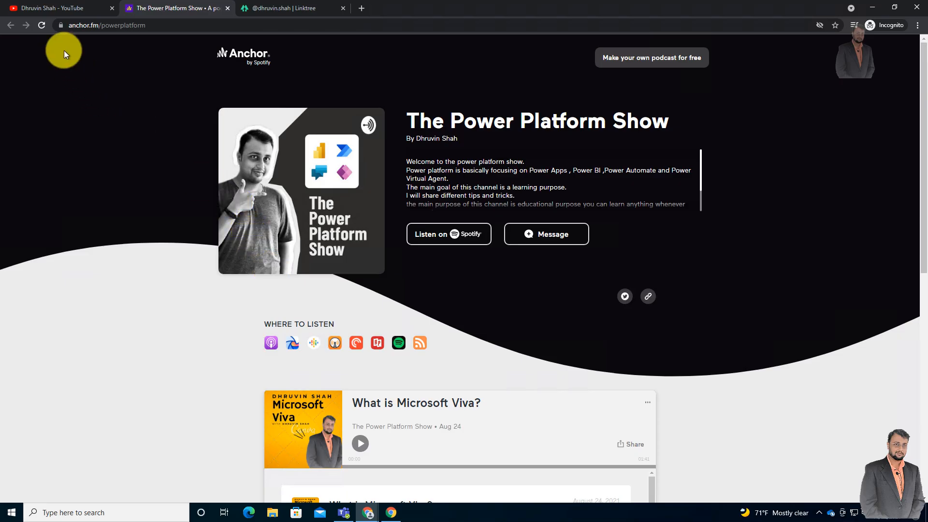
click(67, 11)
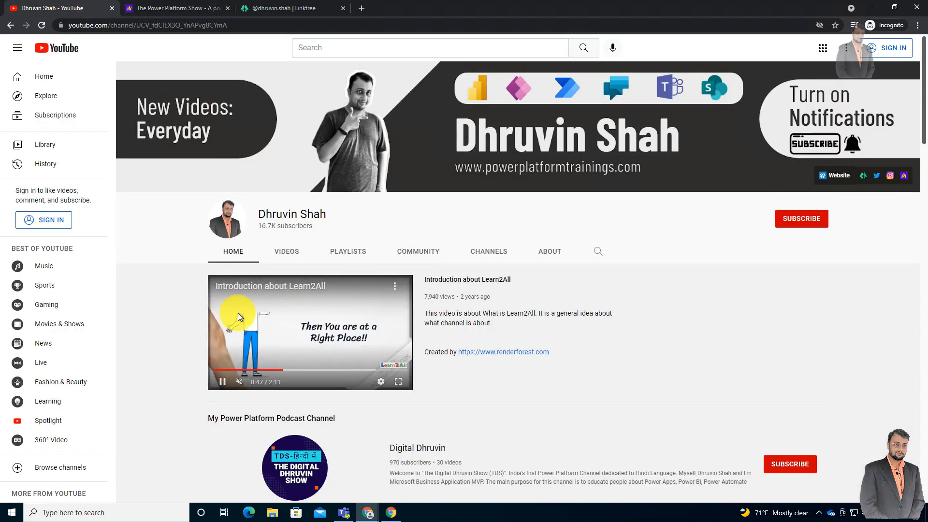